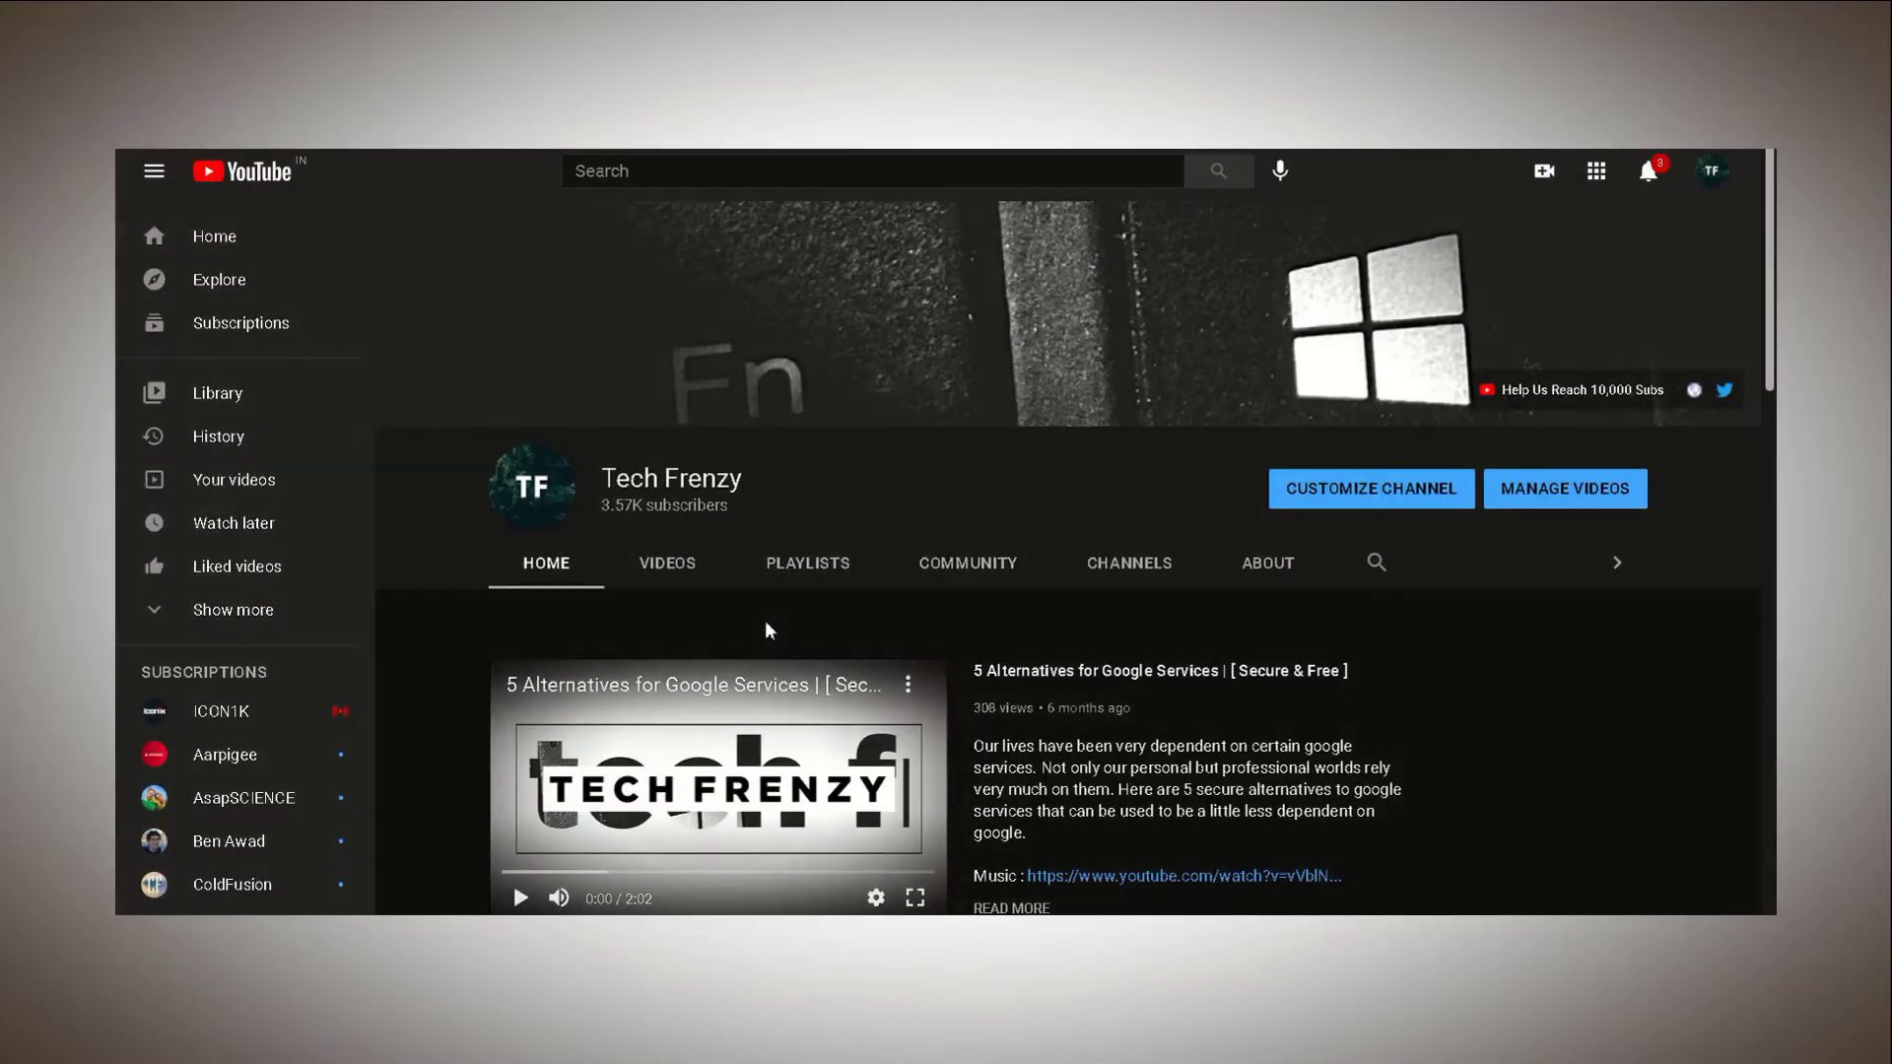
- Show the Tech Frenzy channel's Videos tab and scroll down through its older uploads
click(676, 578)
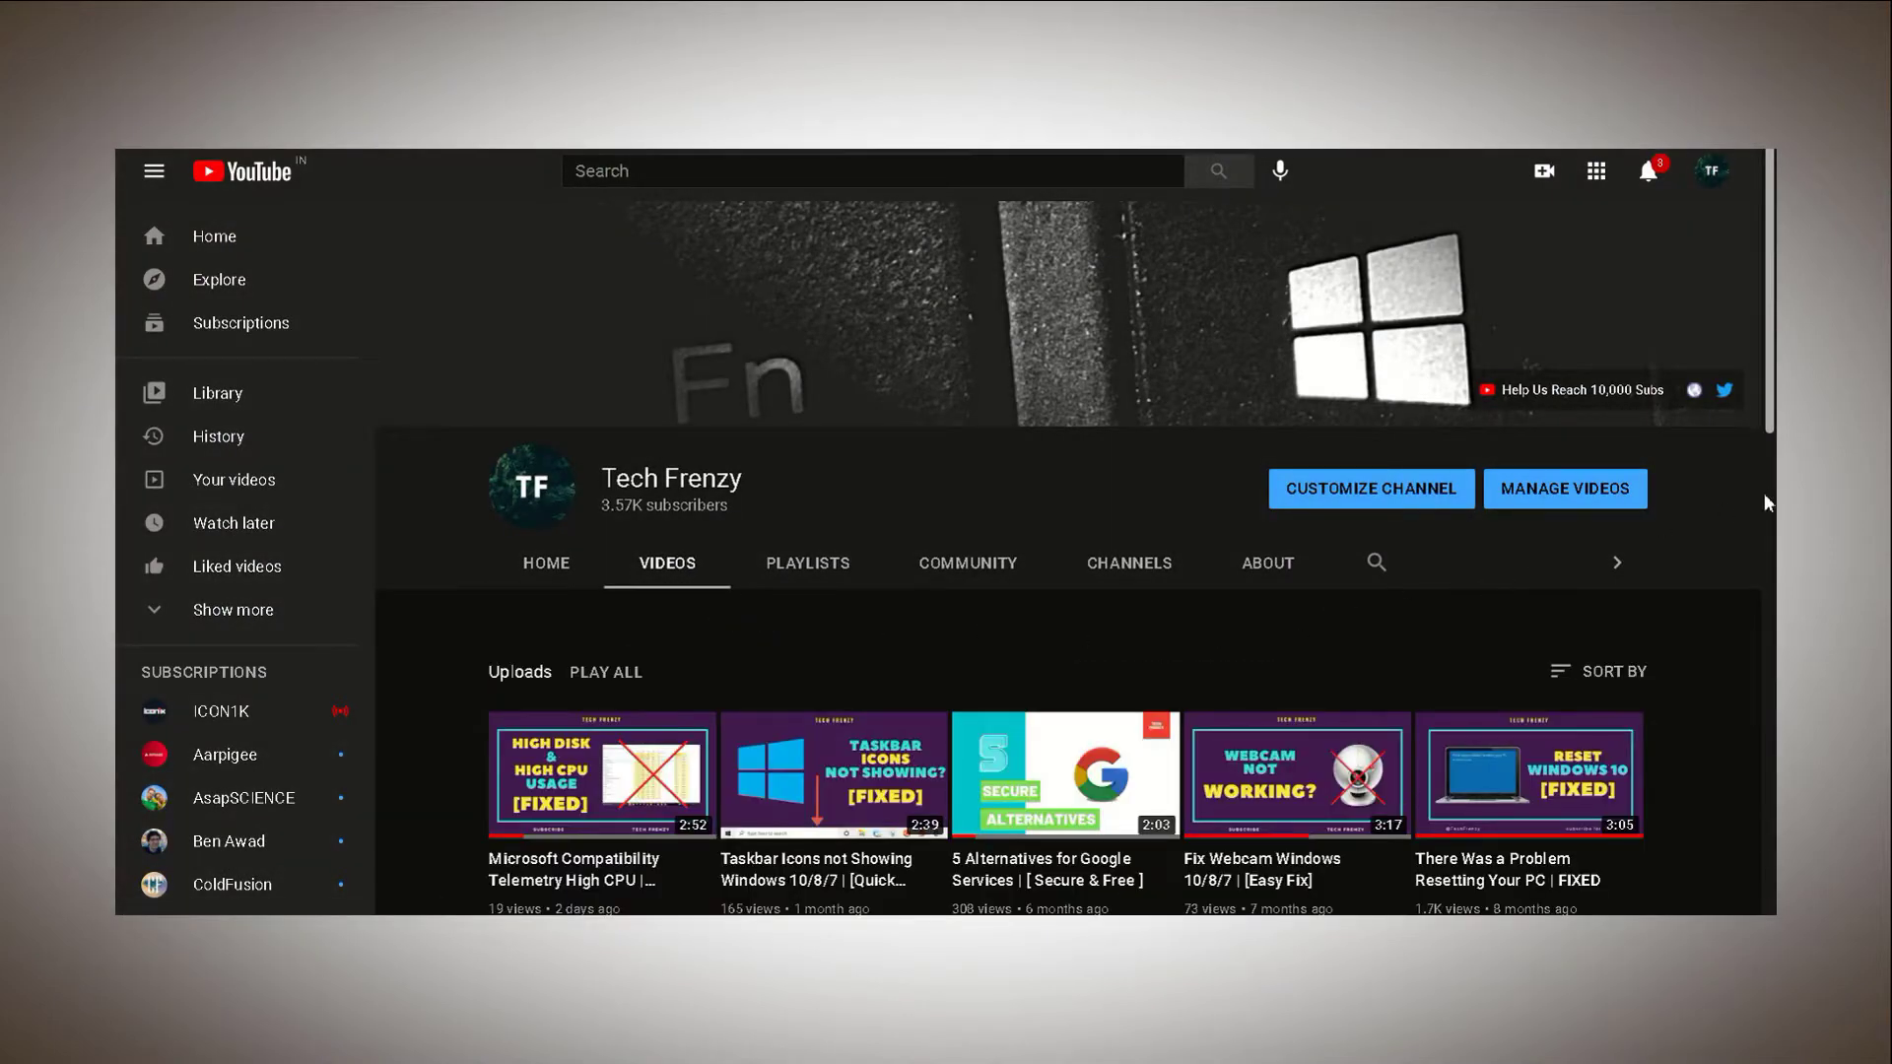
drag(1771, 419, 1773, 639)
scroll(1076, 557, down, 3)
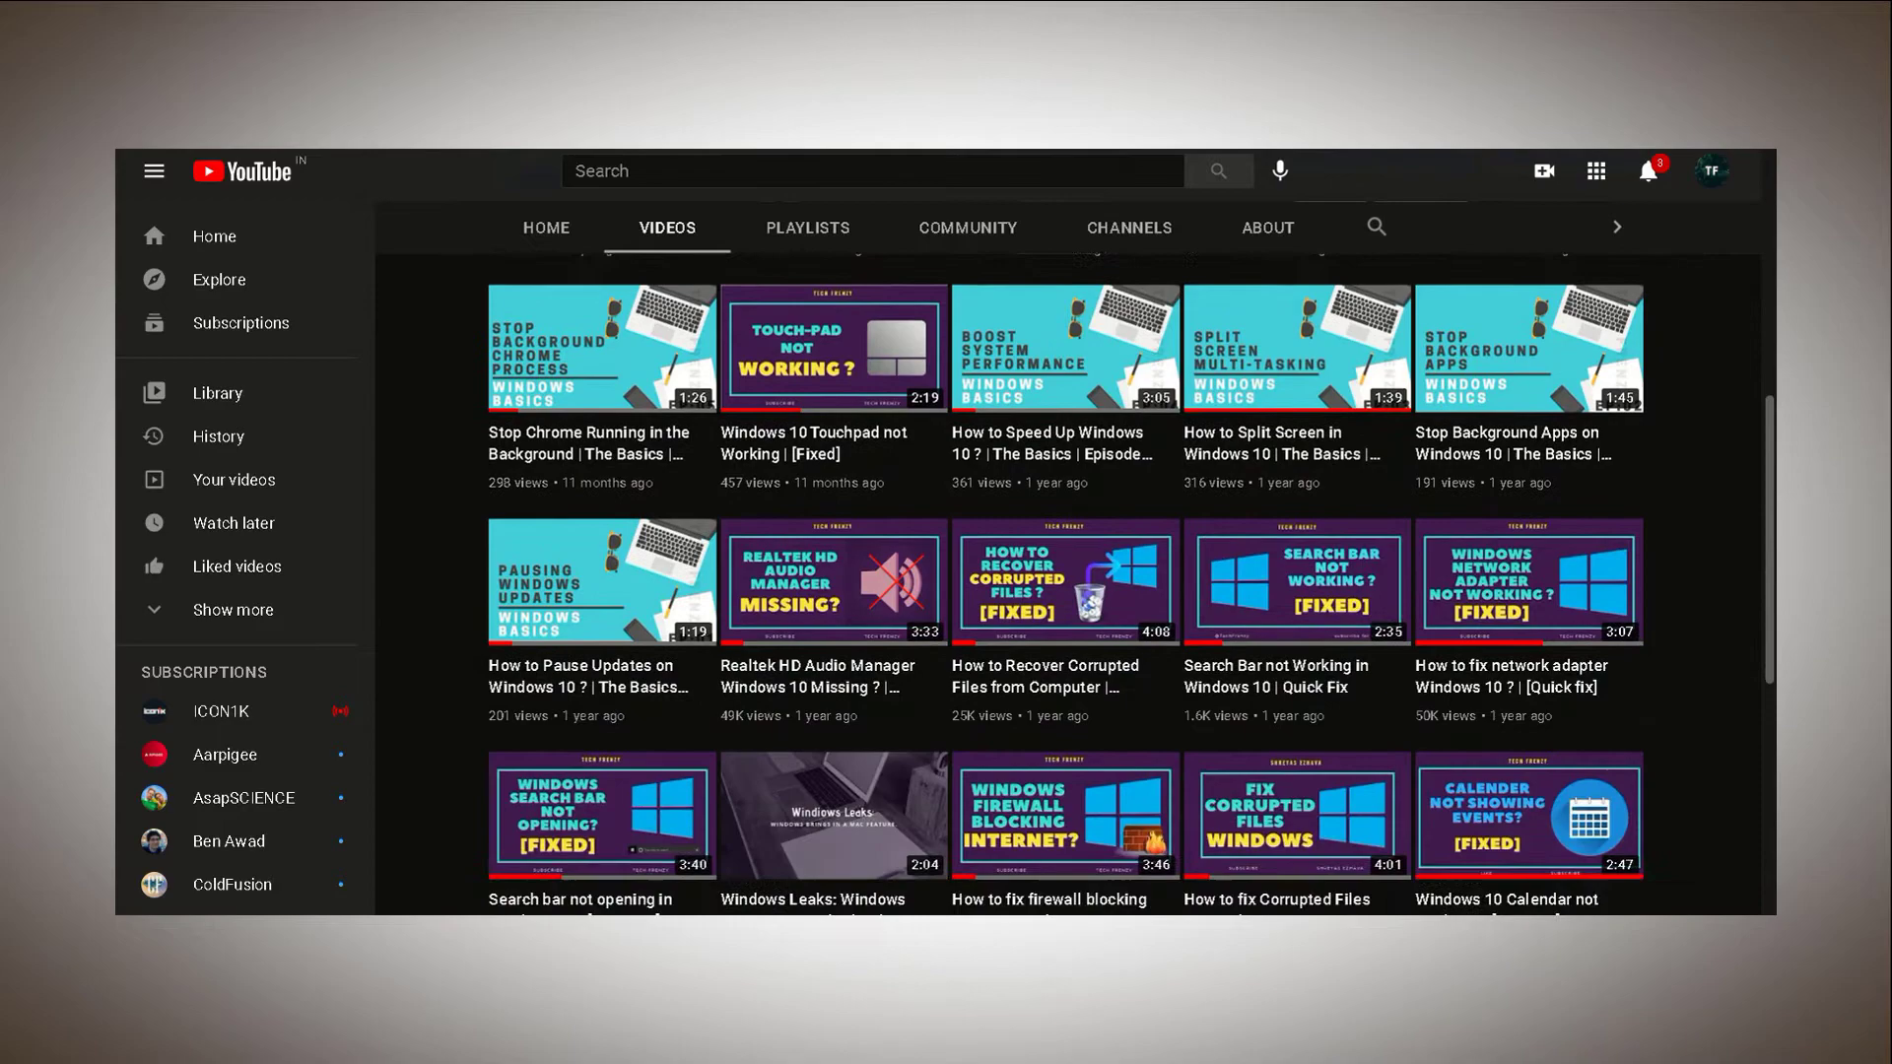
scroll(1076, 557, down, 5)
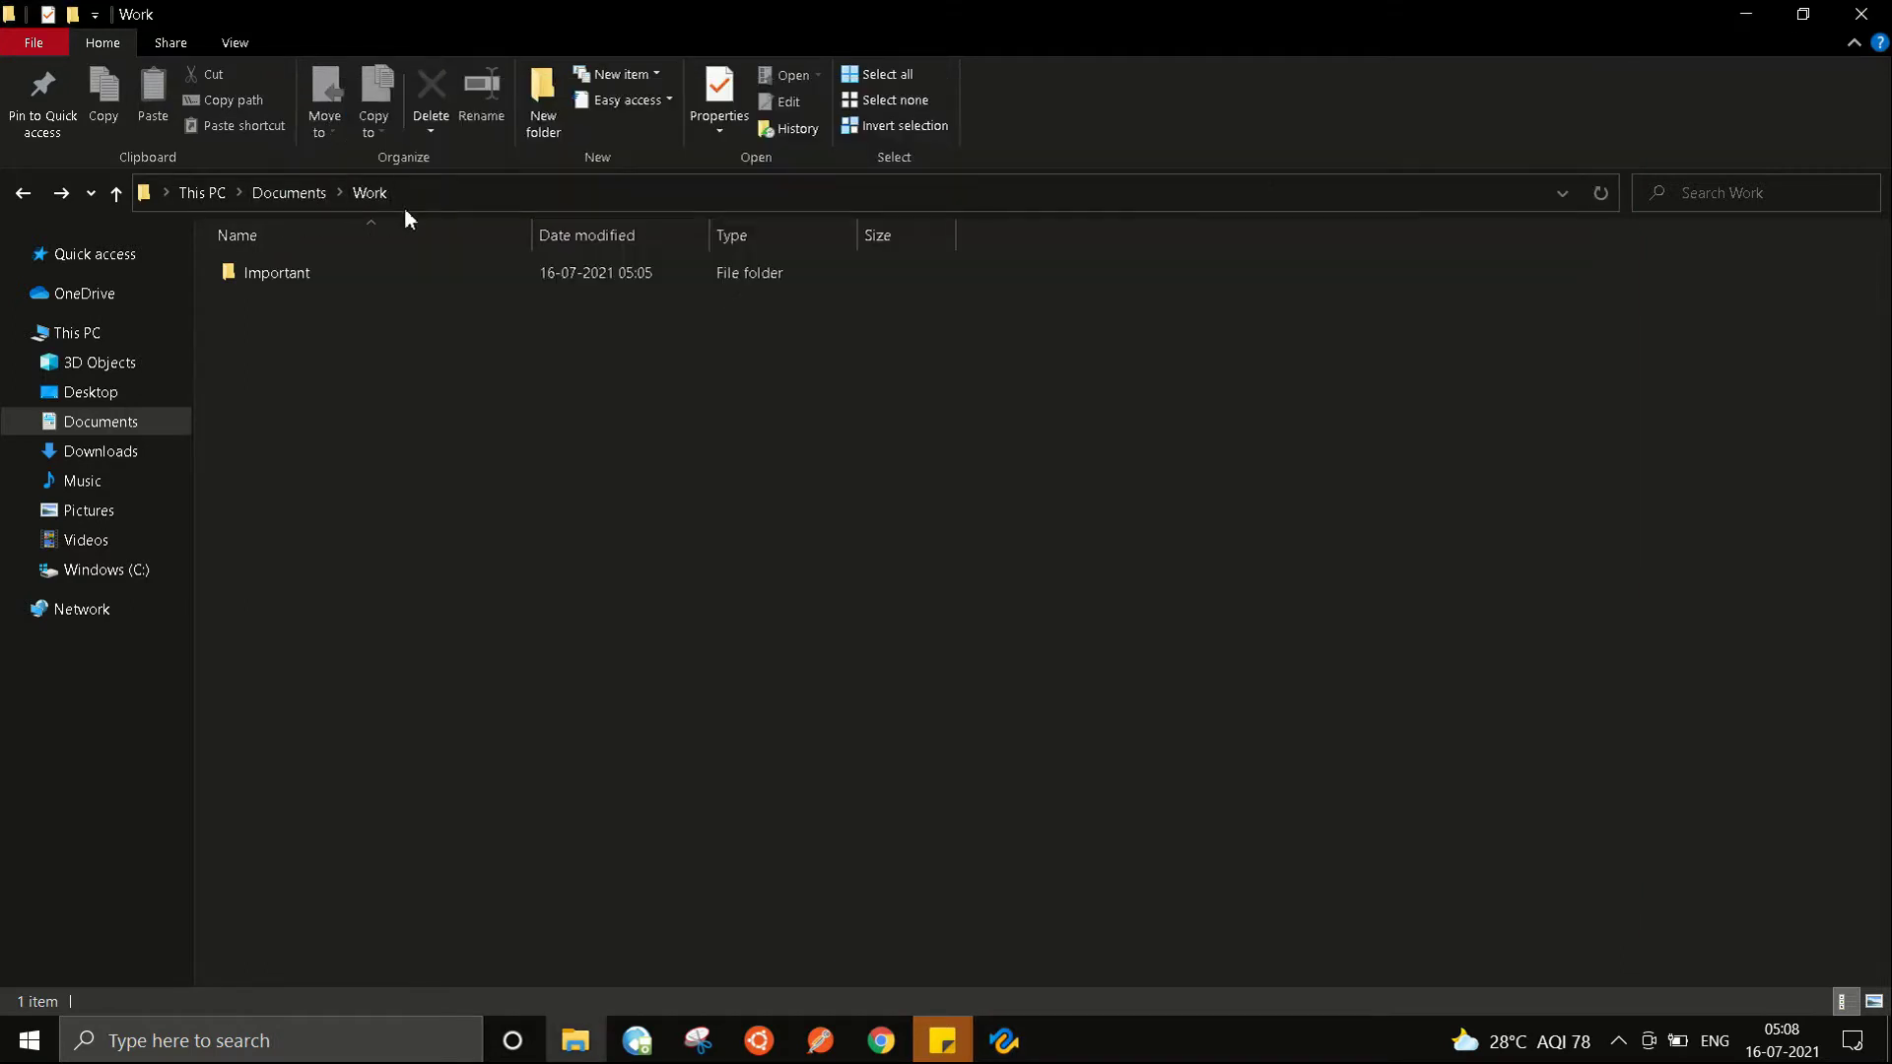
- Open the Important folder and delete Client Presentation.pptx, Employee Details.xlsx and Reports.docx
click(308, 276)
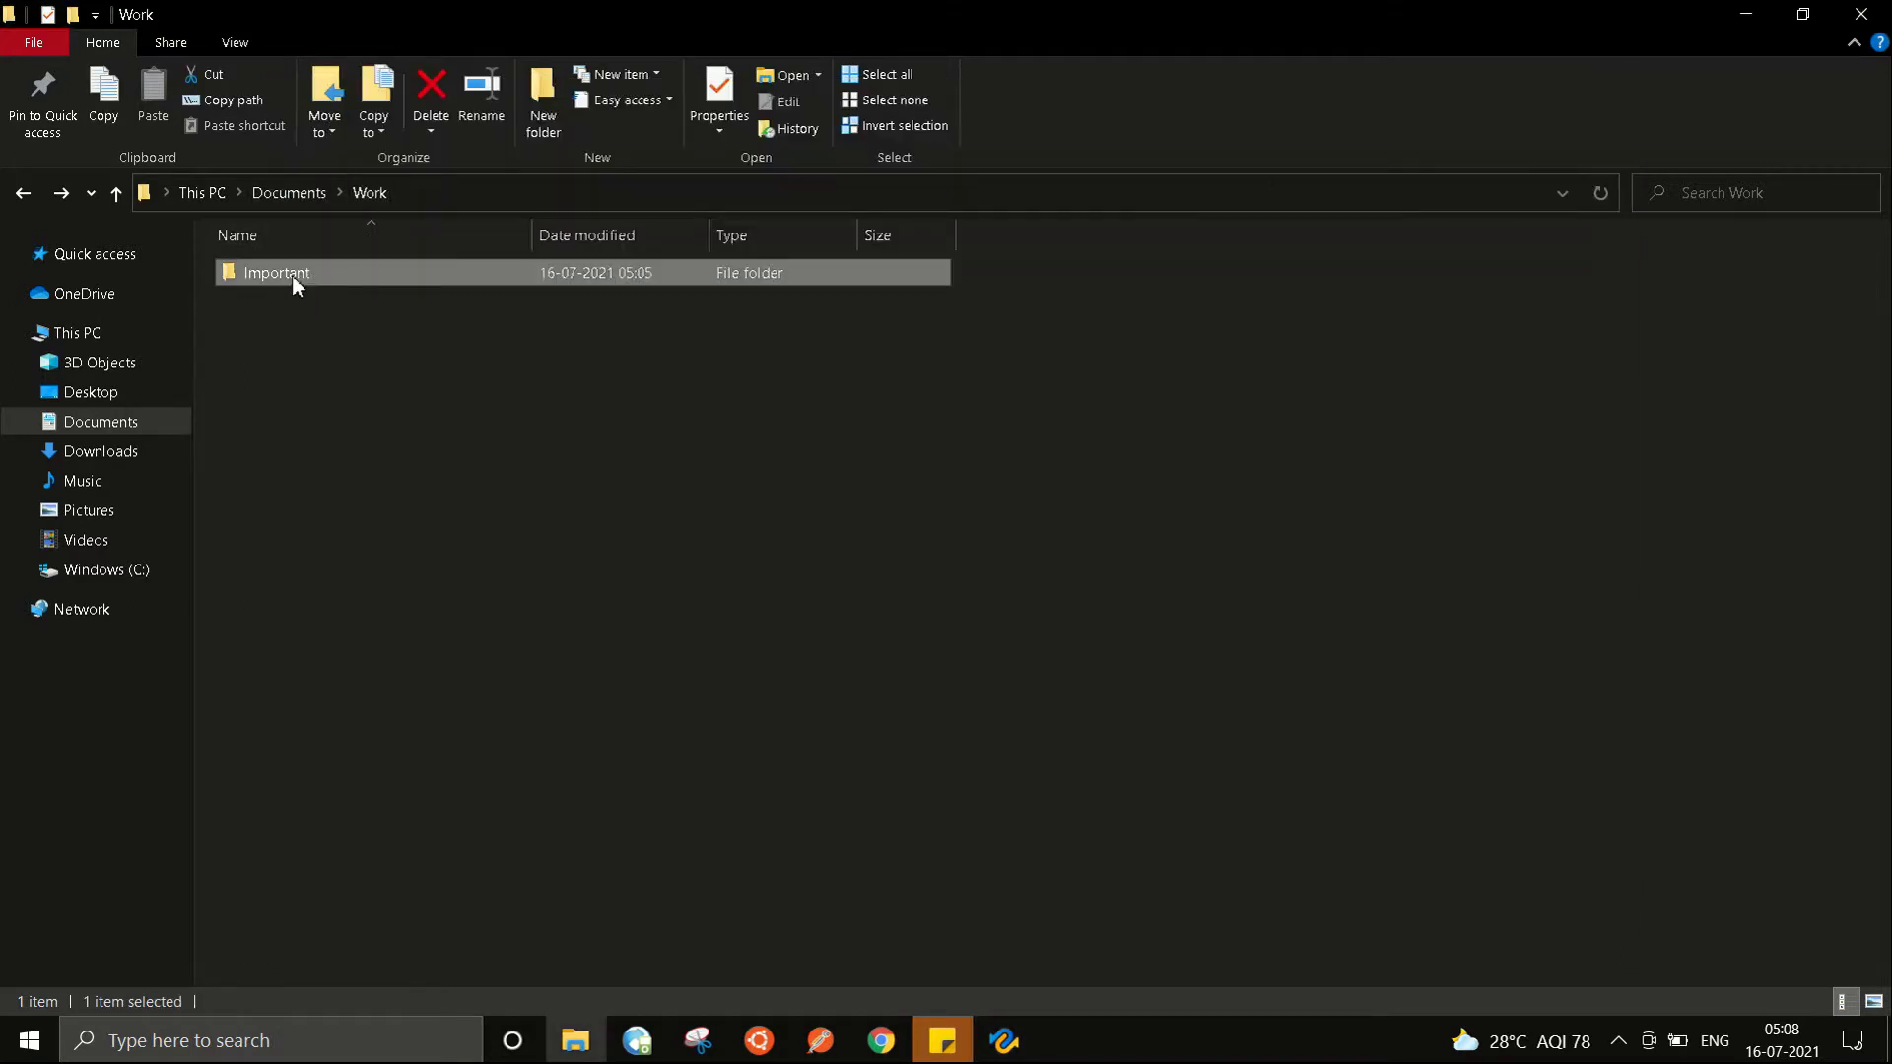
double_click(299, 280)
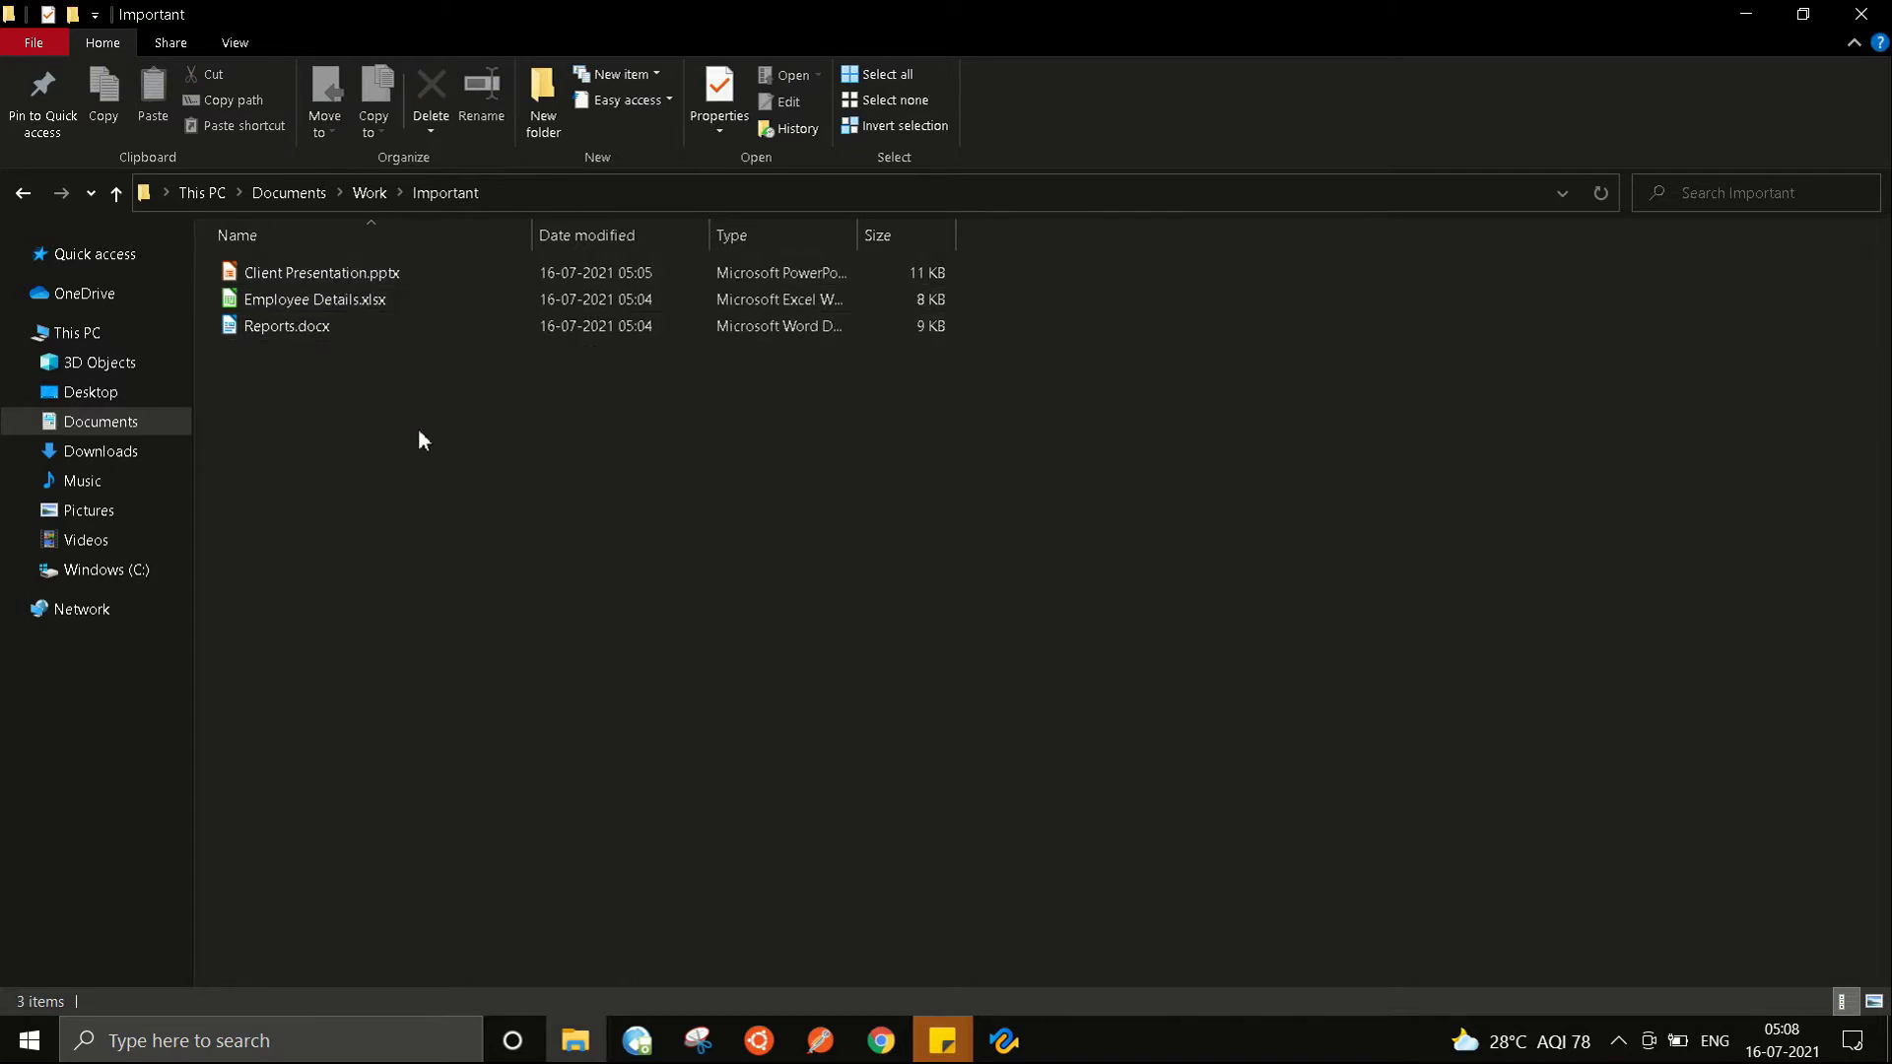
drag(408, 460, 356, 264)
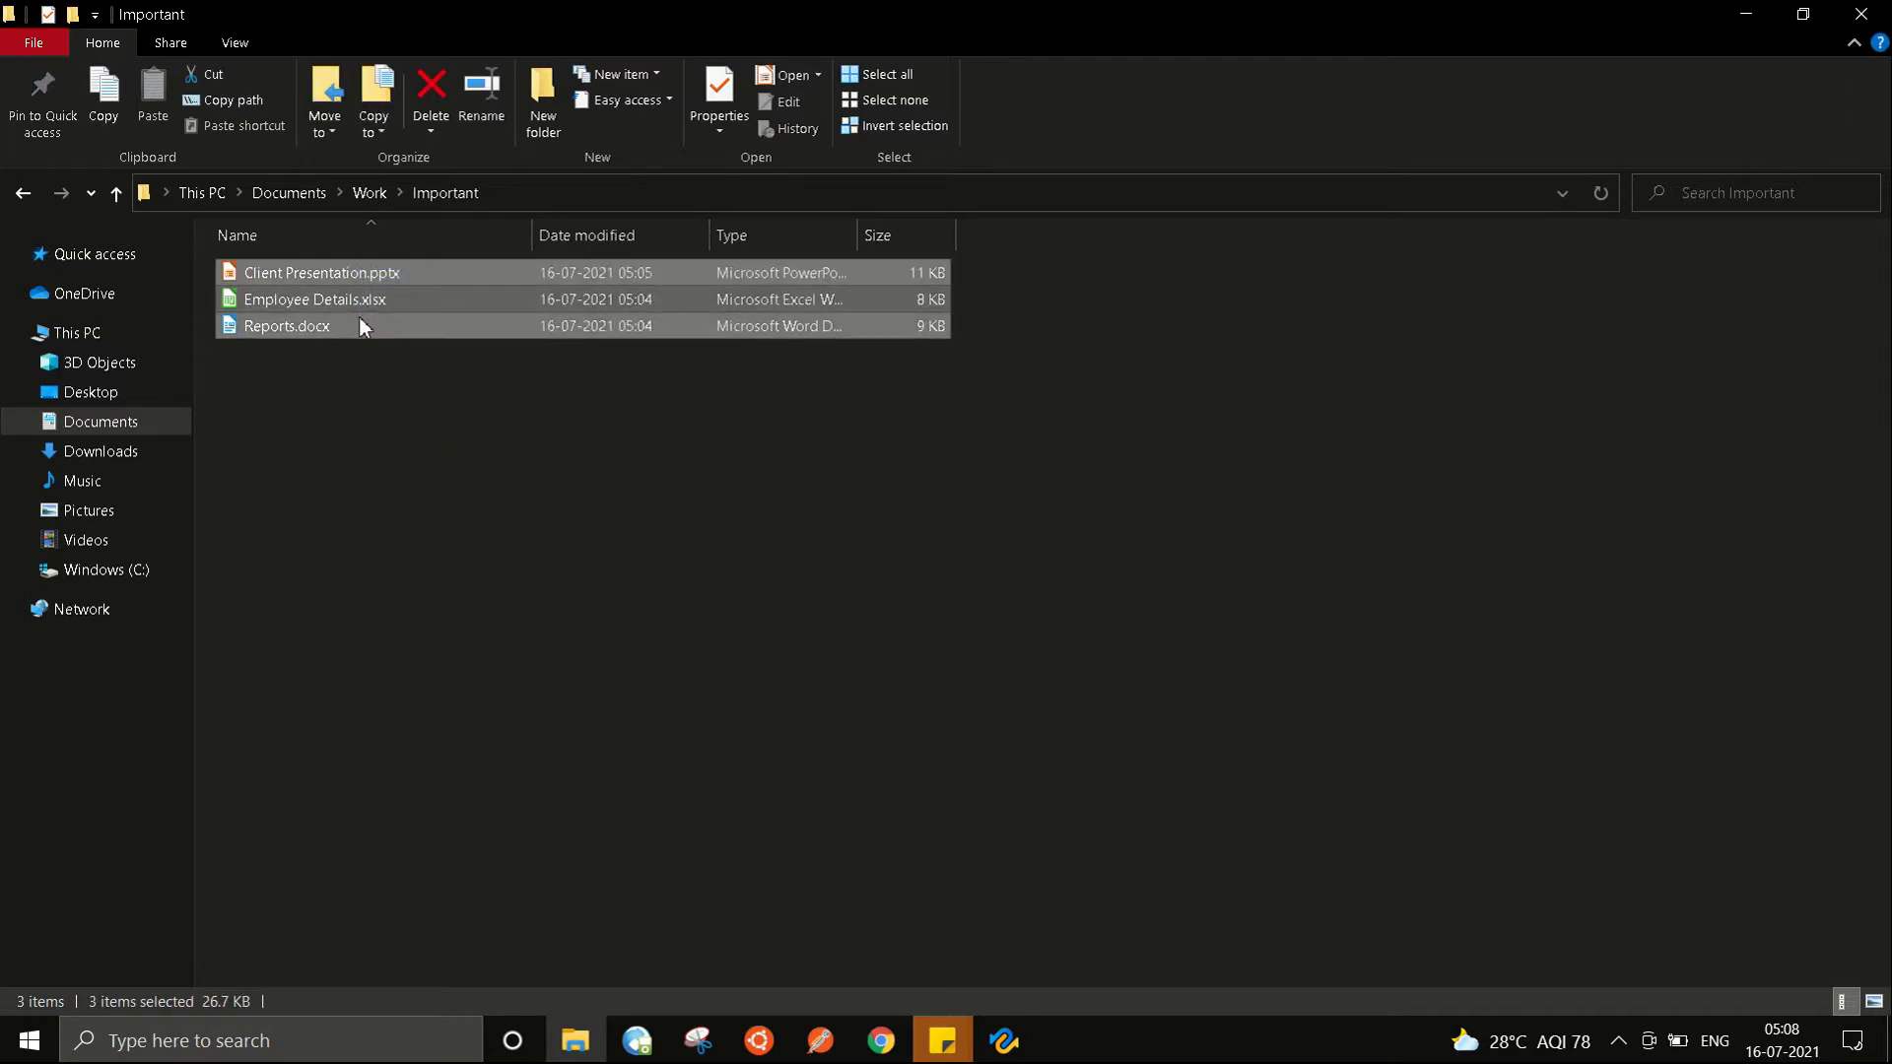
key(Delete)
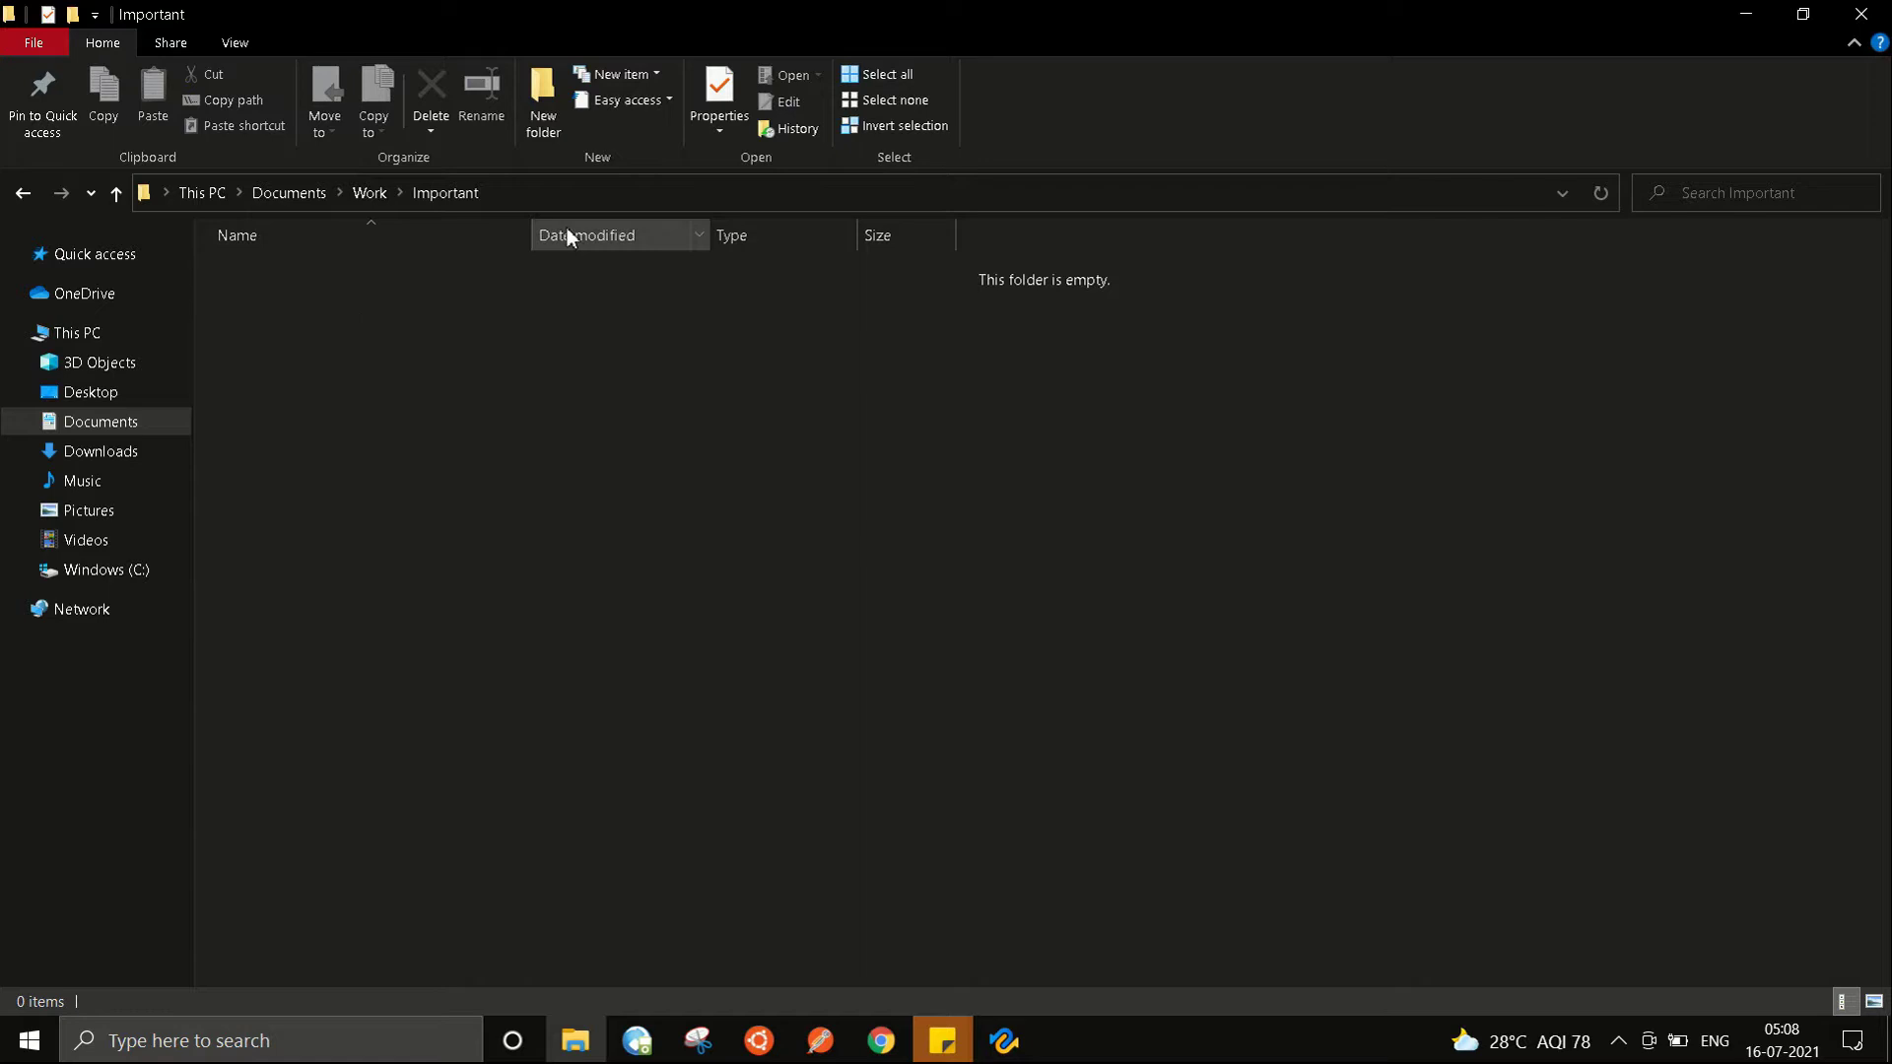
- Go to the Recycle Bin via 'rec' in the address bar and empty it, confirming Yes
click(595, 192)
text(rec)
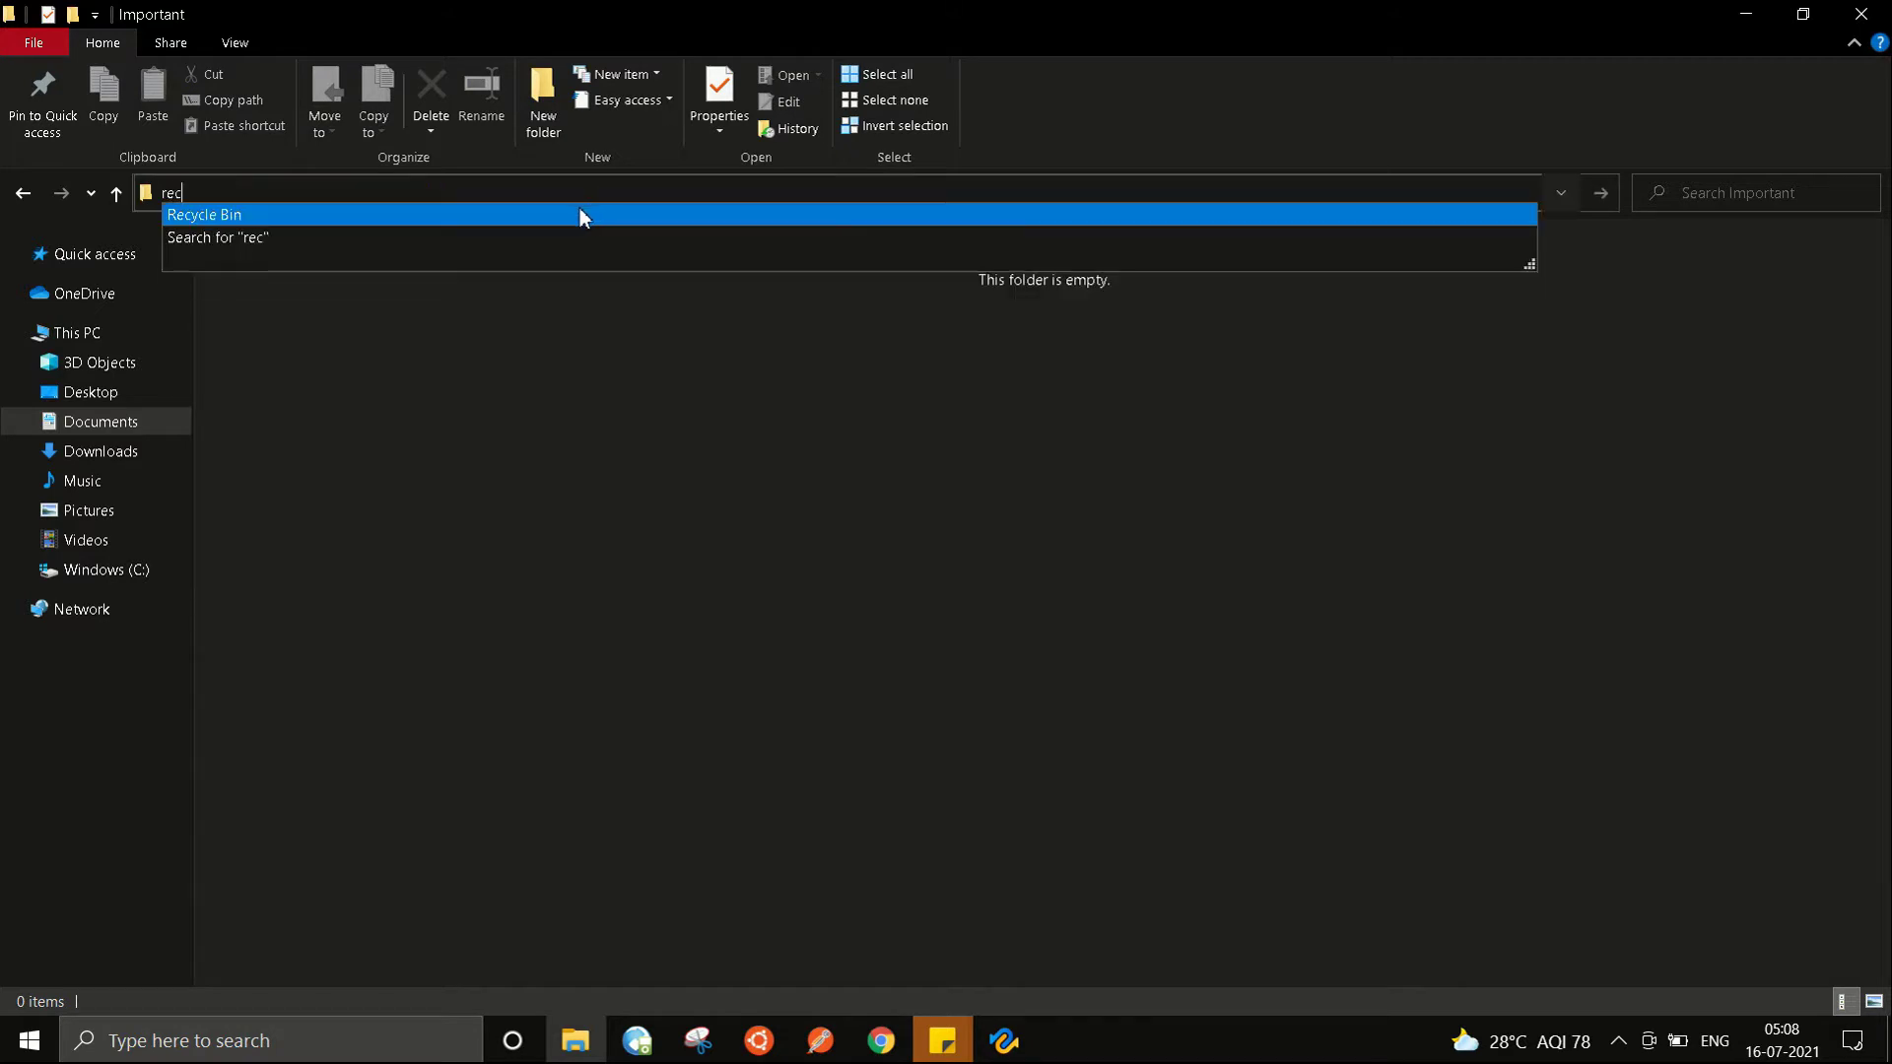
click(582, 216)
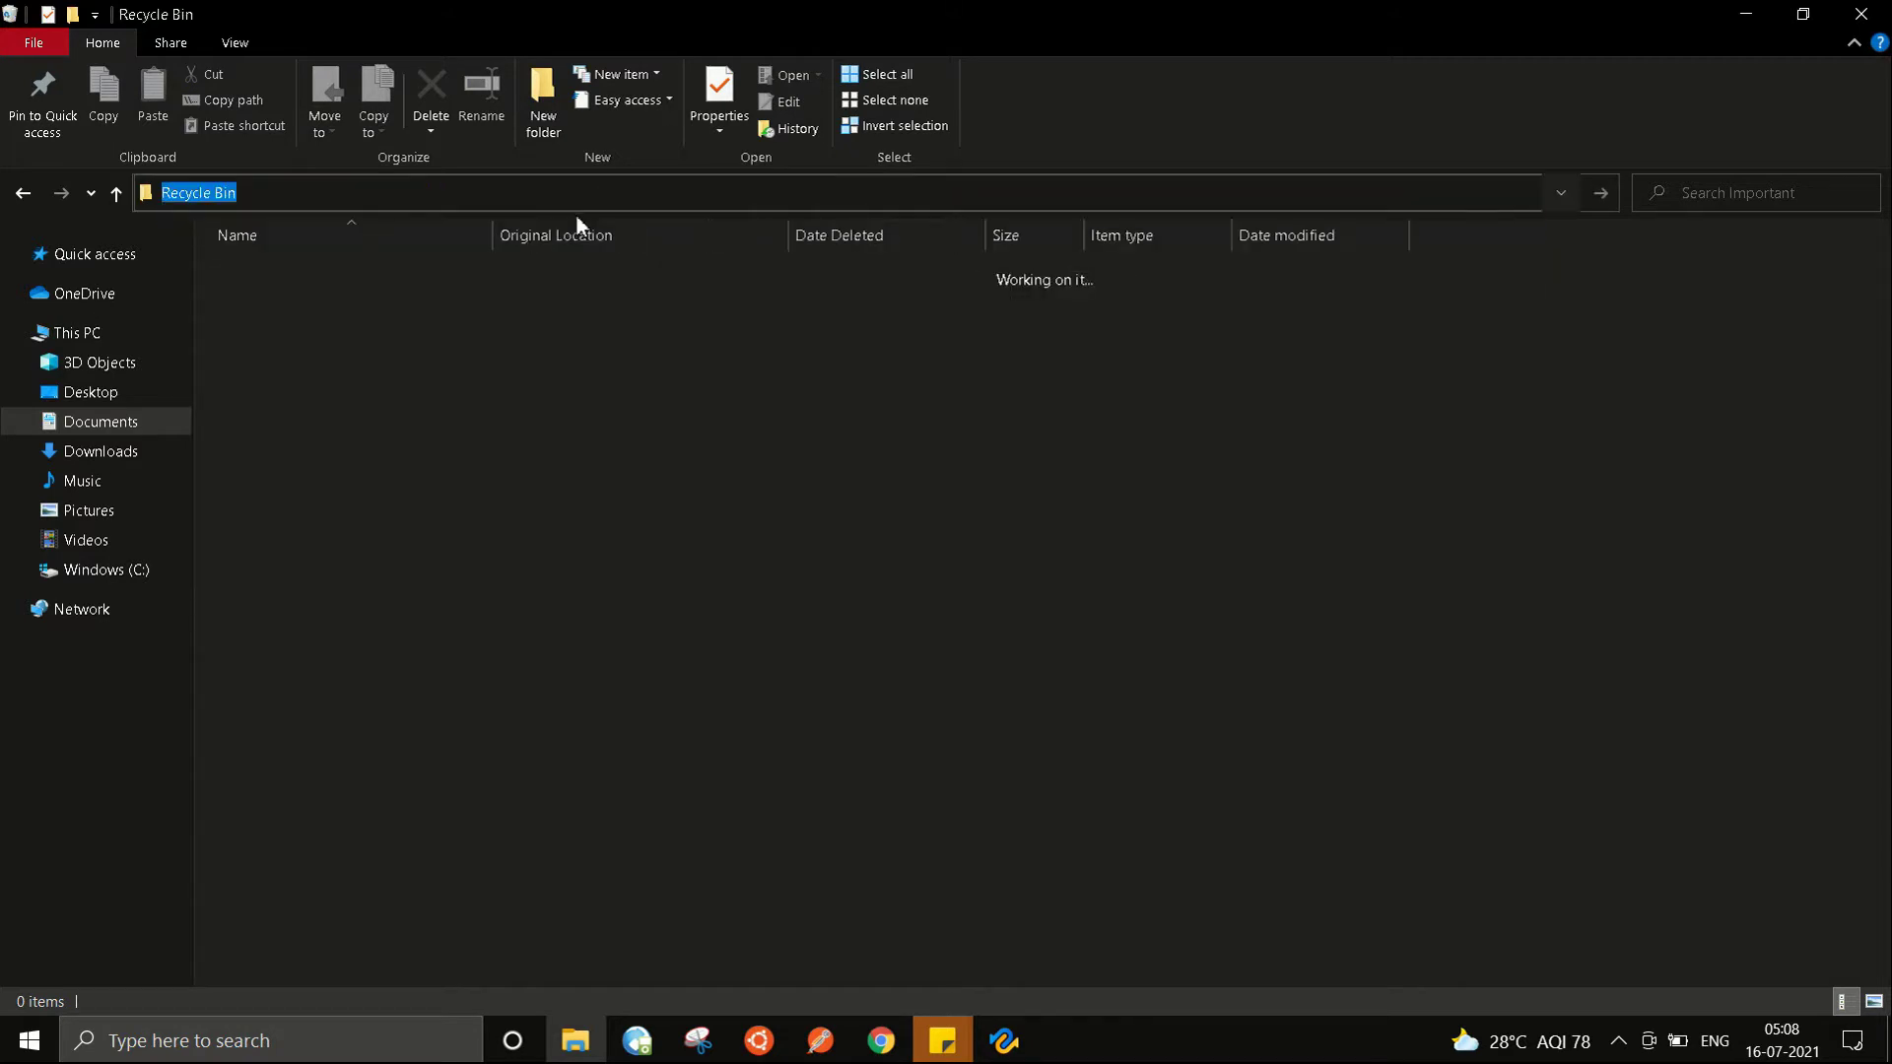
right_click(408, 399)
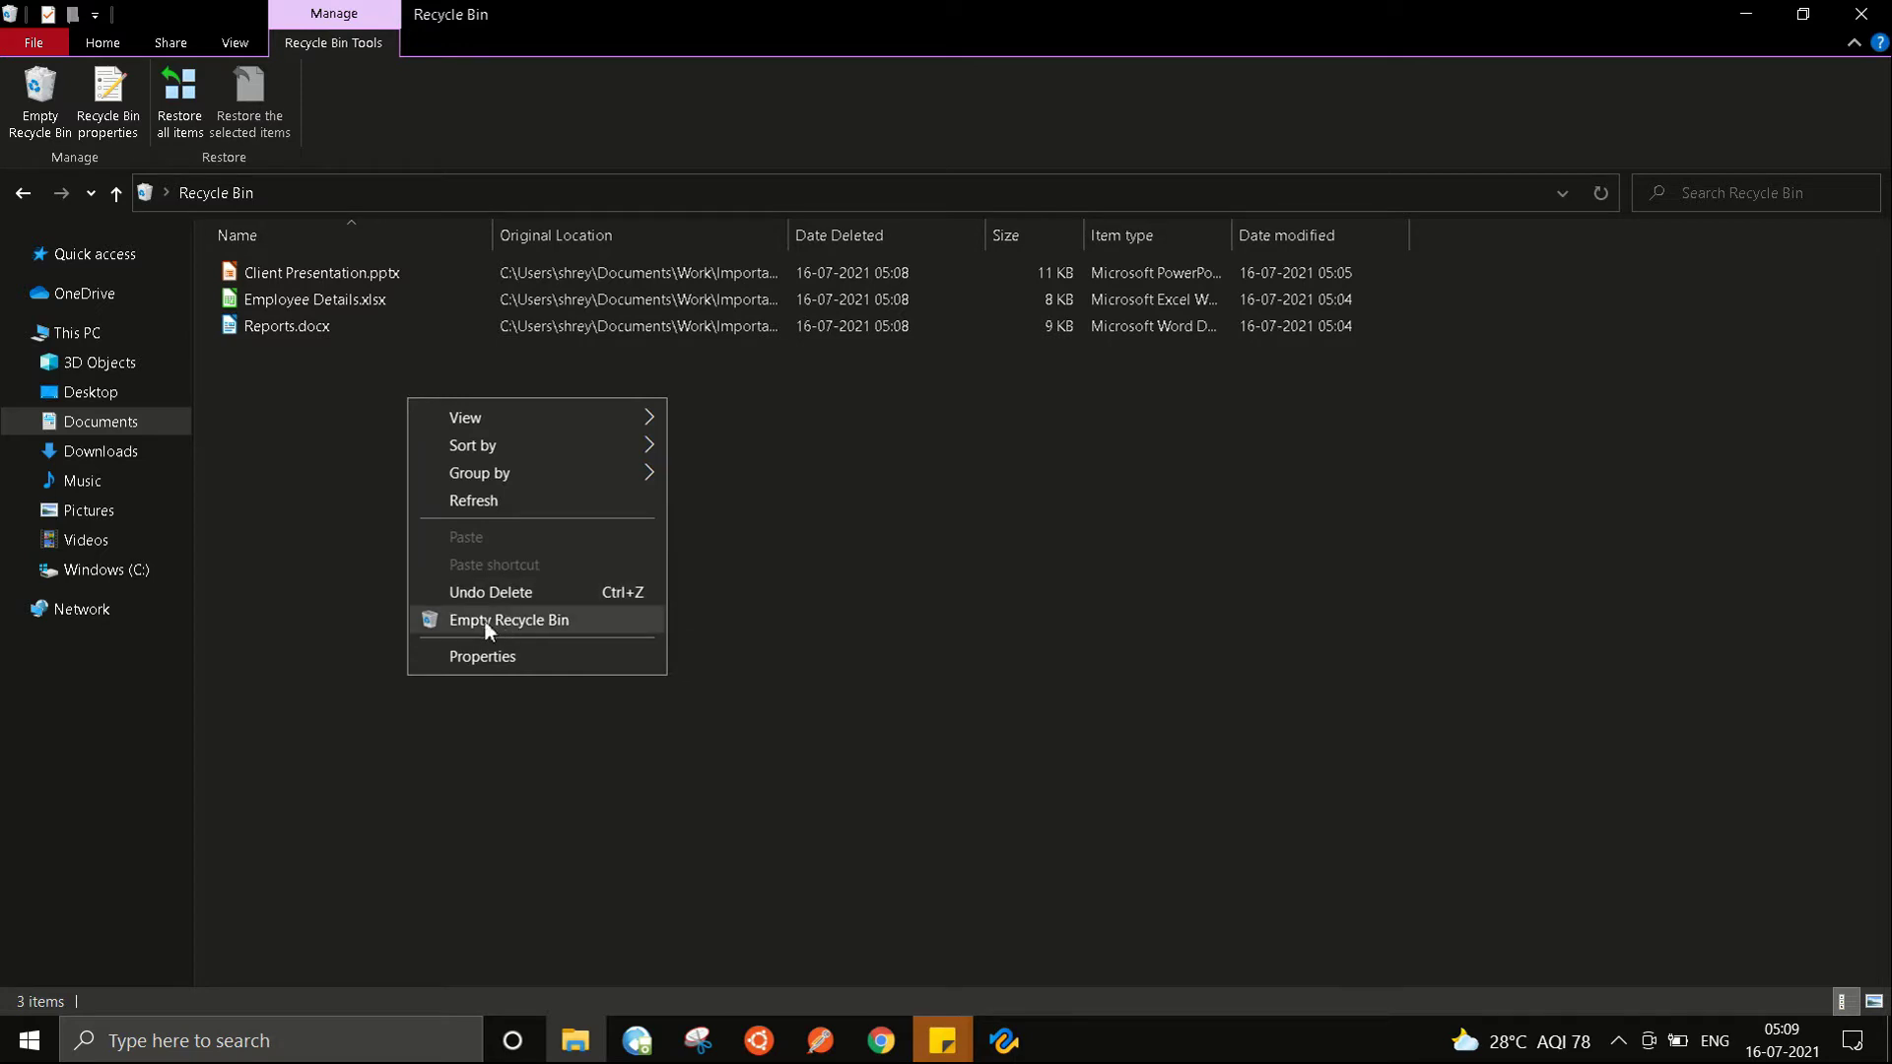
click(529, 626)
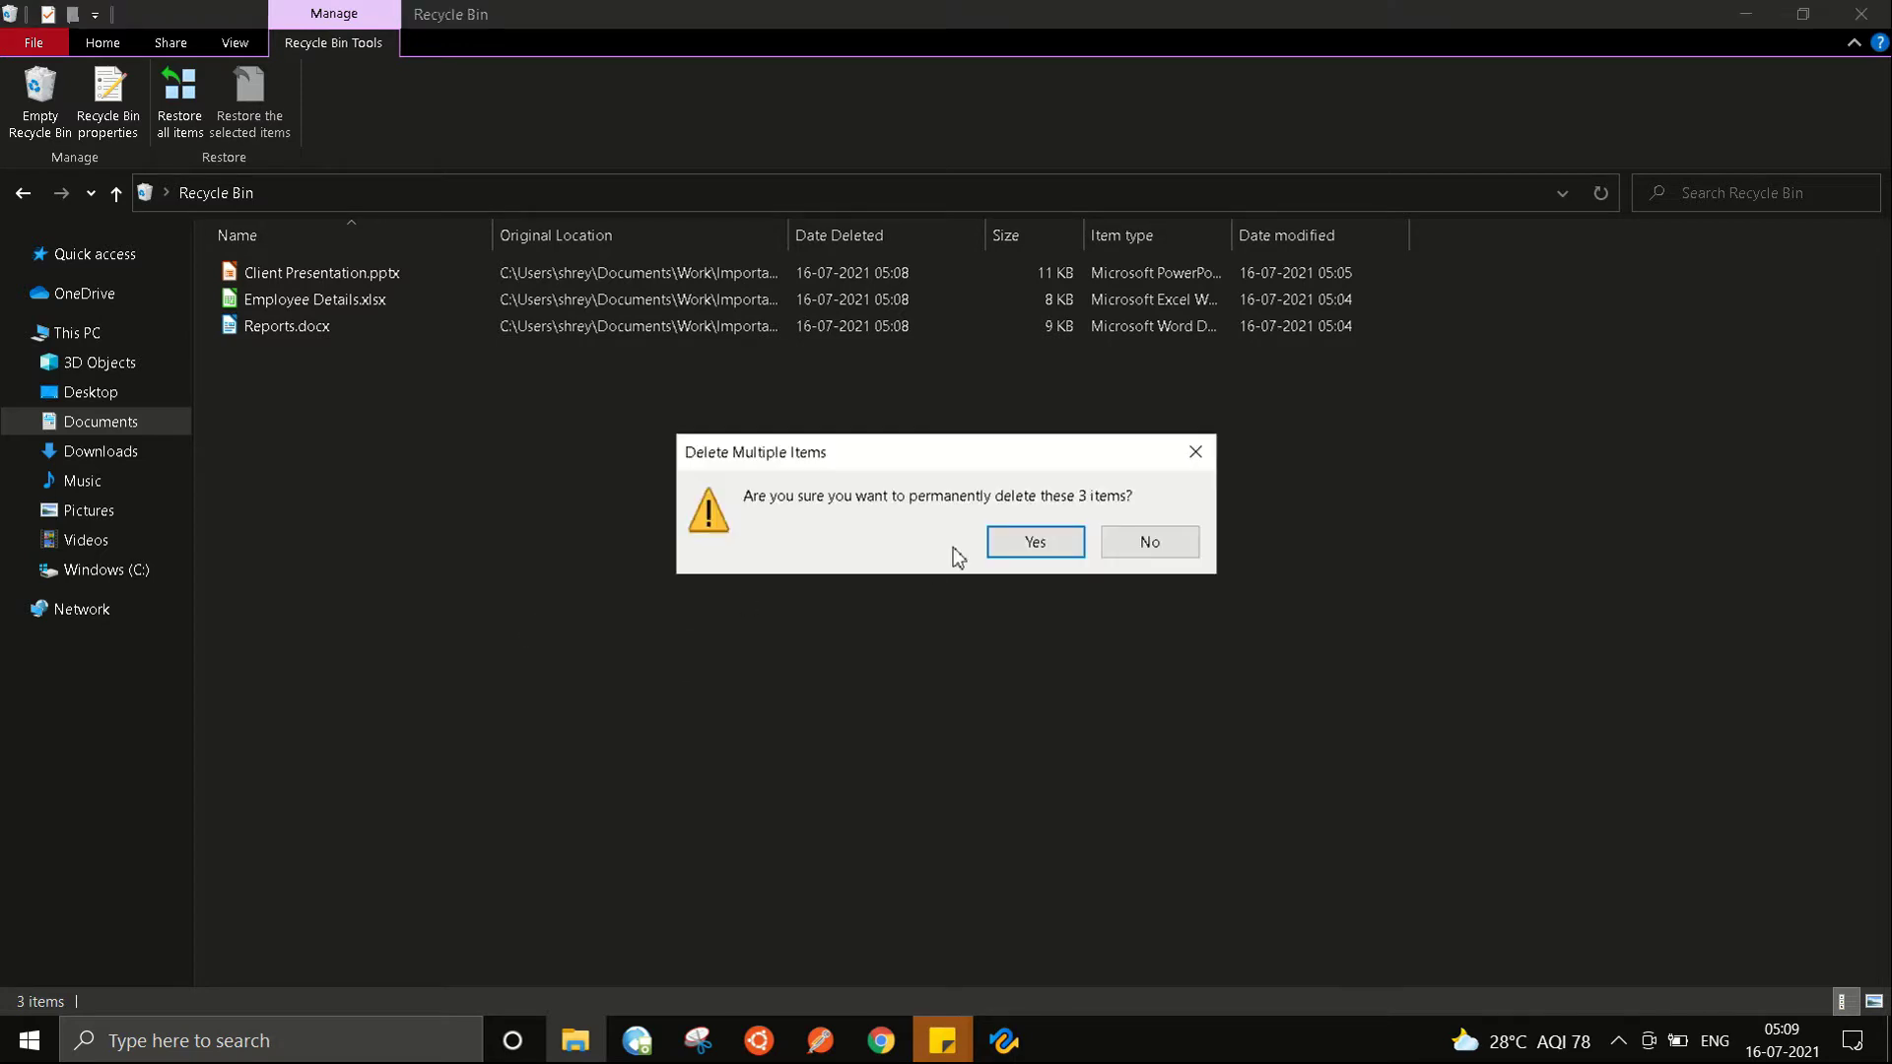
click(1025, 537)
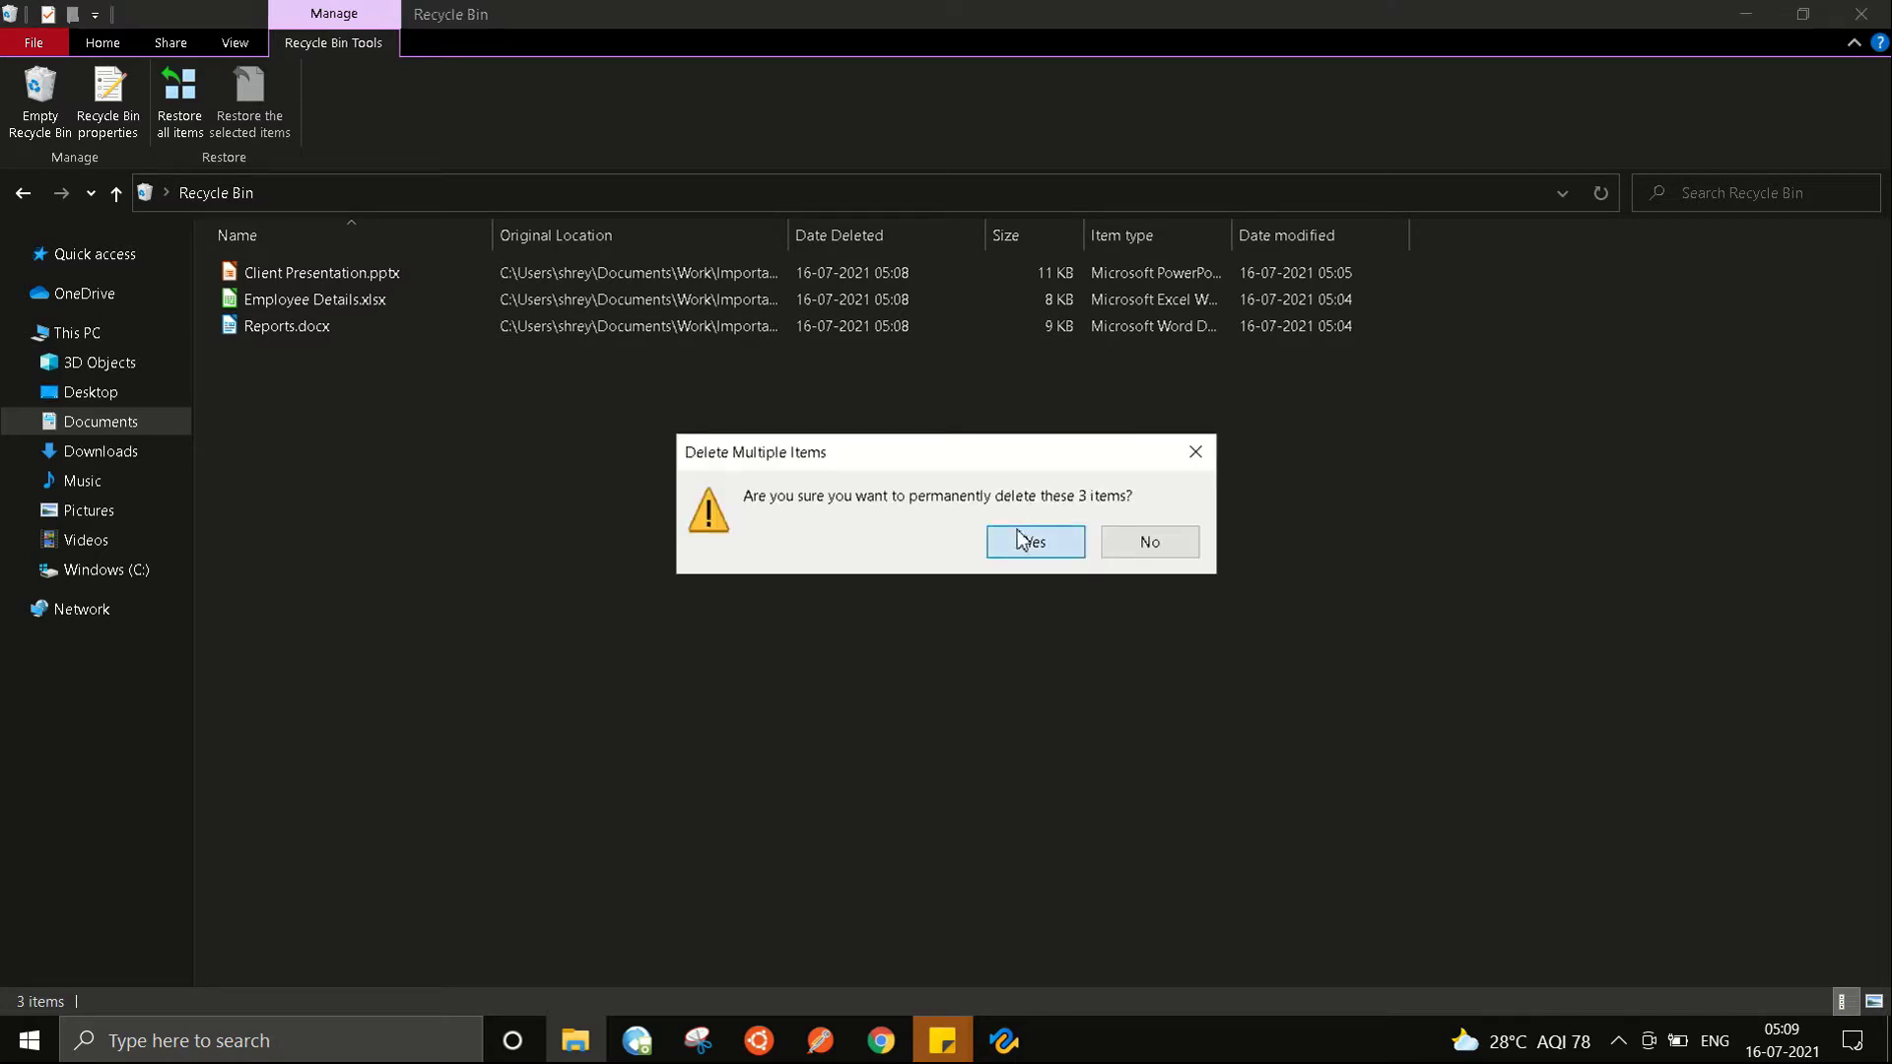
- Refresh the emptied Recycle Bin, return to the empty Important folder, refresh it, then switch to 4DDiG
right_click(615, 461)
click(688, 559)
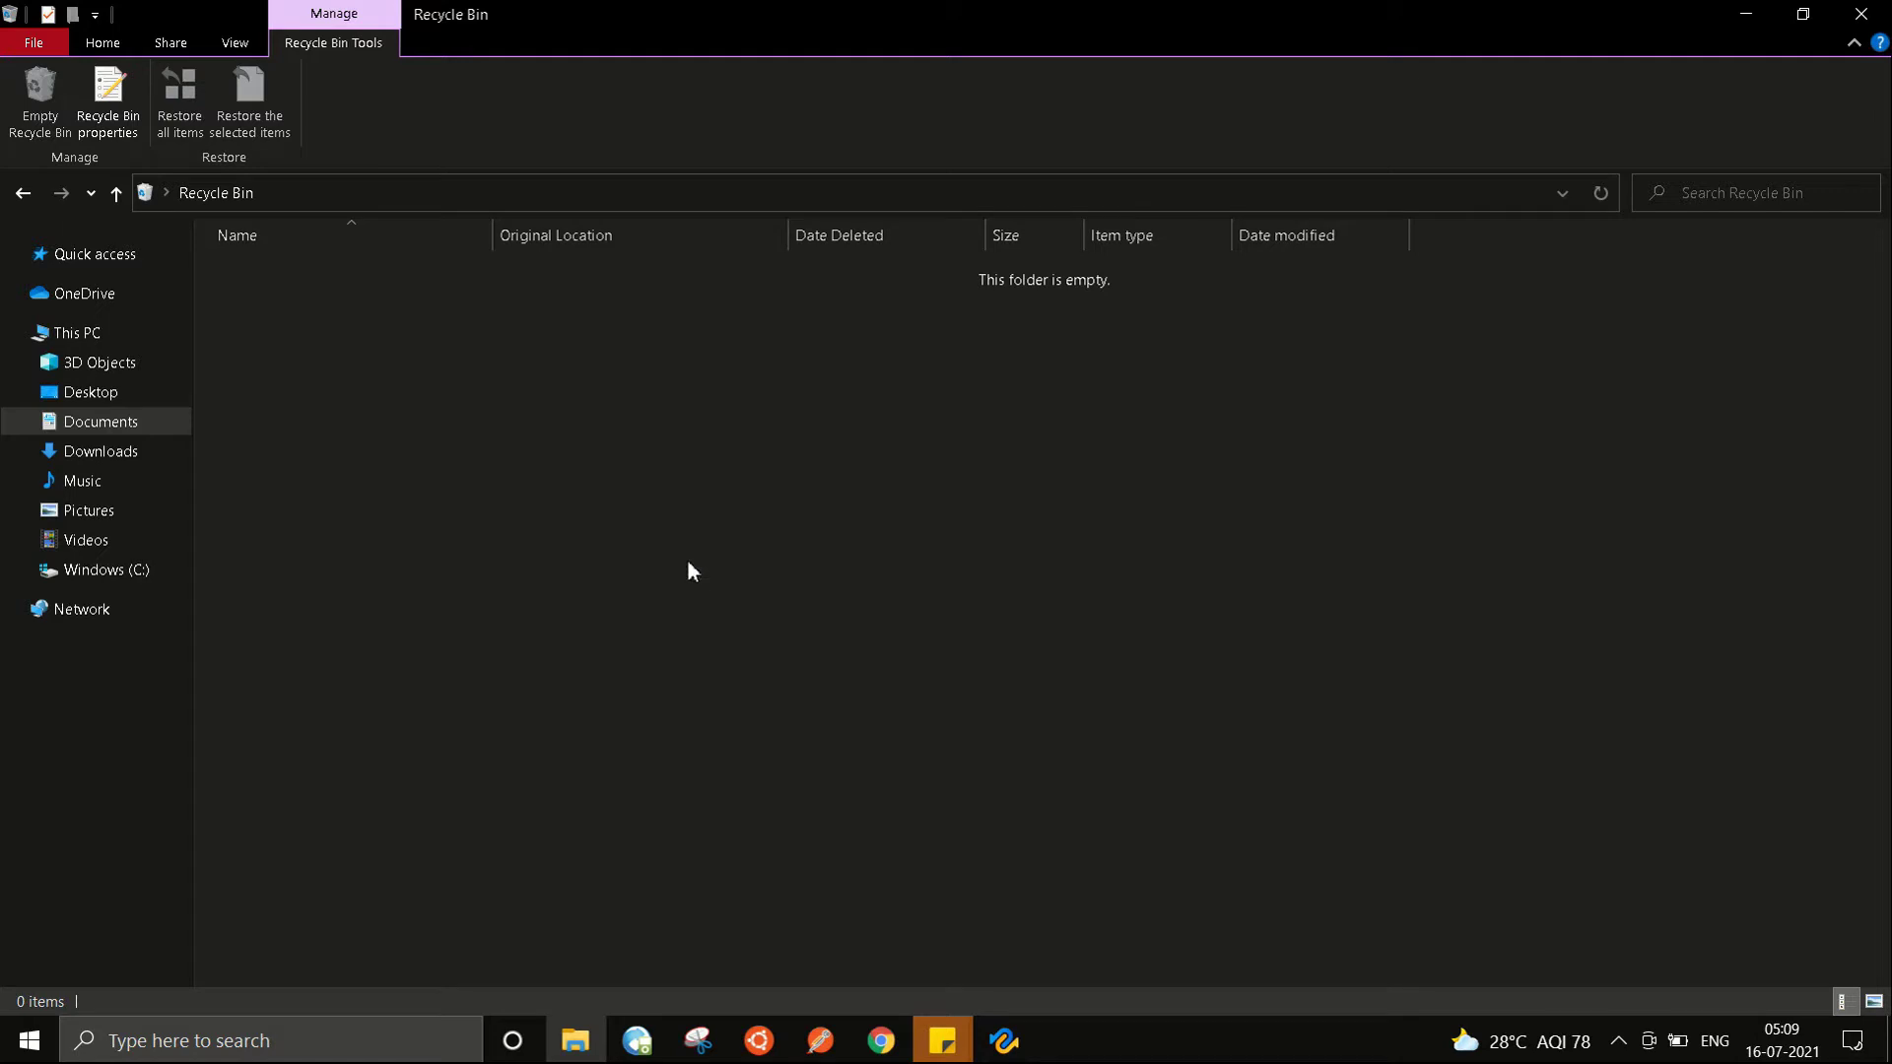
click(24, 195)
right_click(619, 436)
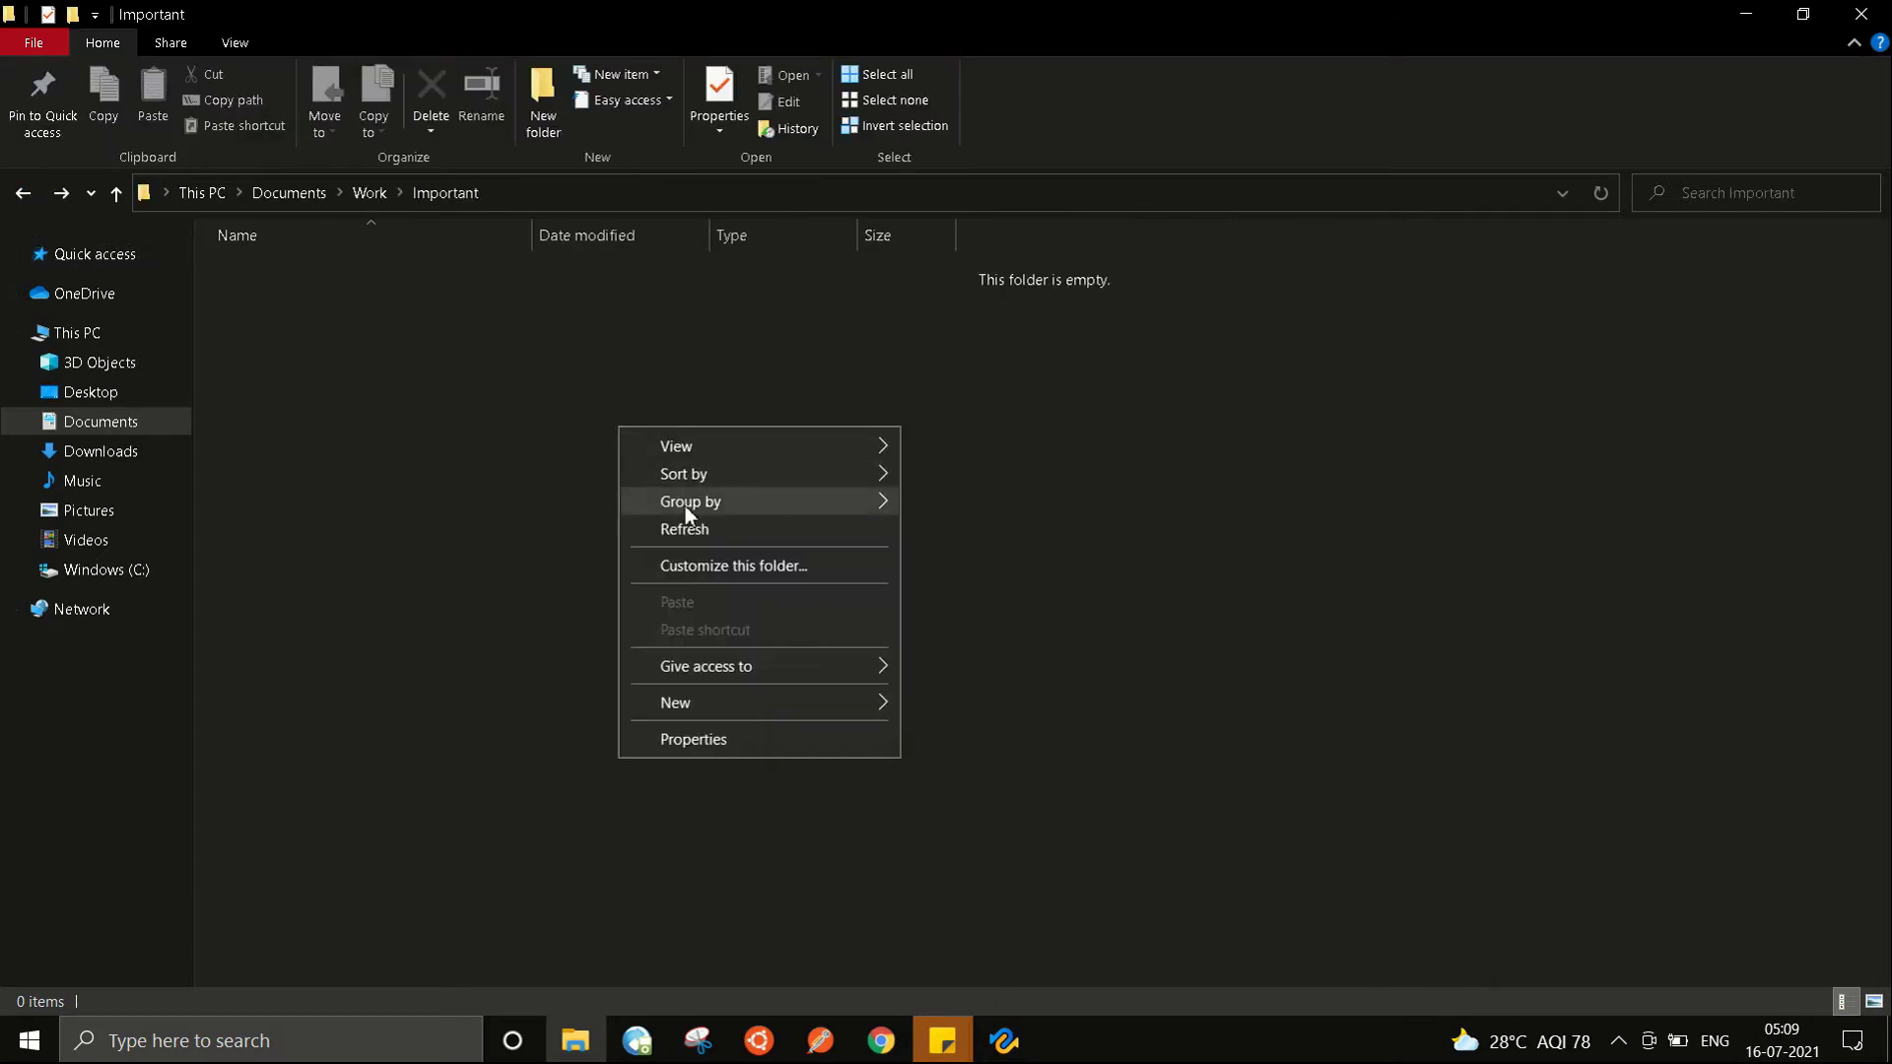
click(692, 523)
click(1025, 1041)
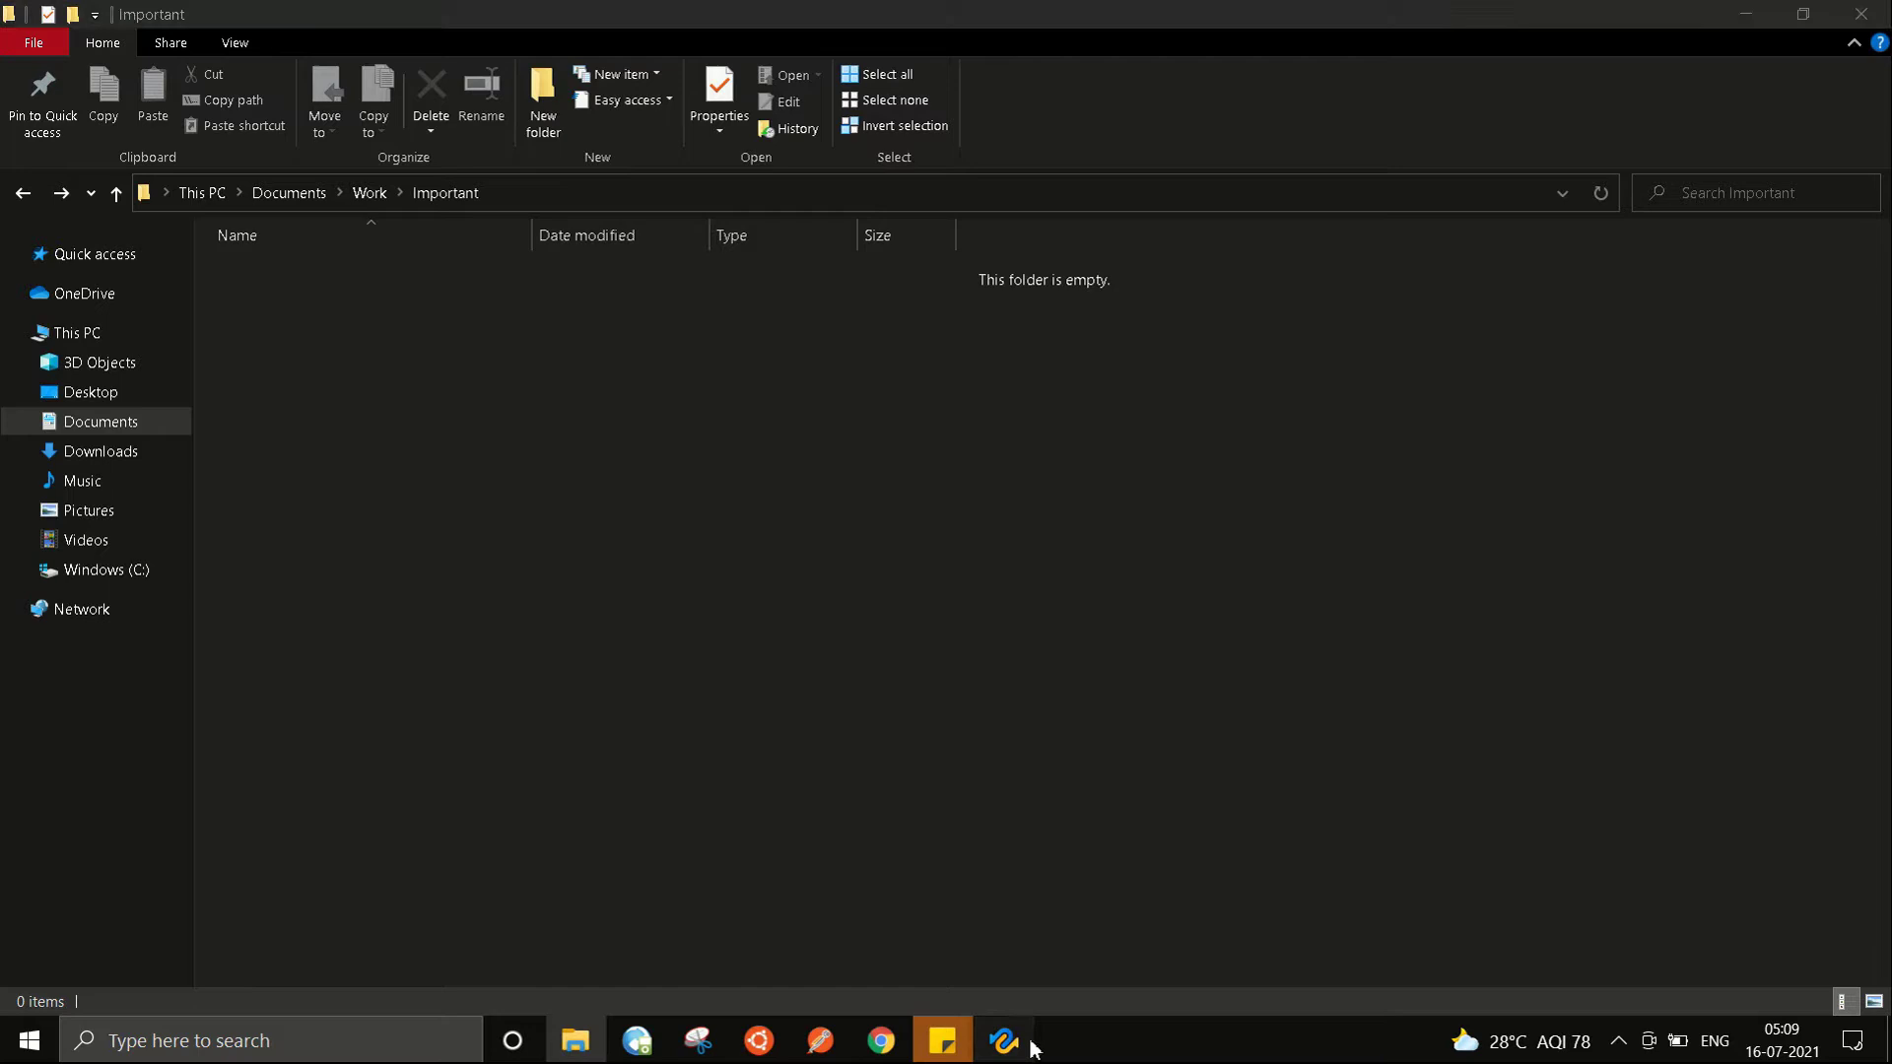
- Choose Select Folder and expand Windows(C:) > Users > the user's home folder
click(1298, 671)
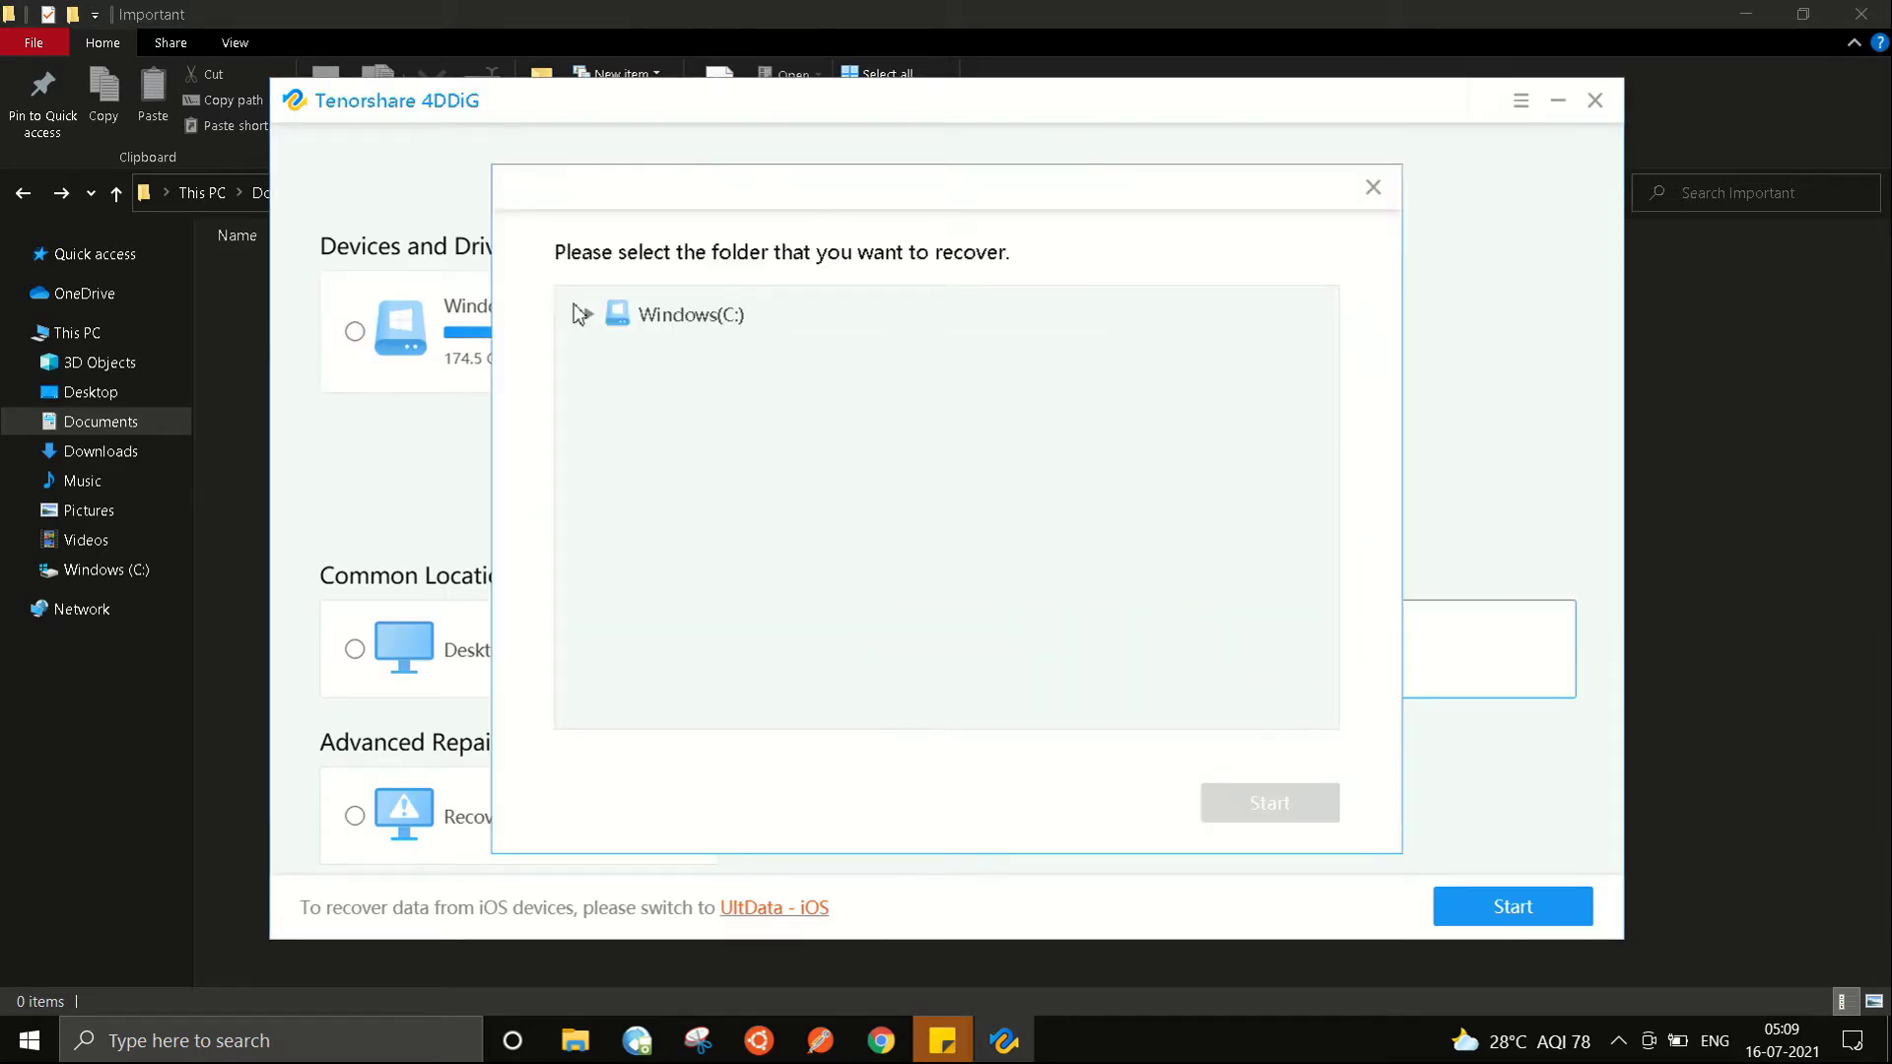
click(589, 313)
scroll(616, 552, down, 2)
click(638, 624)
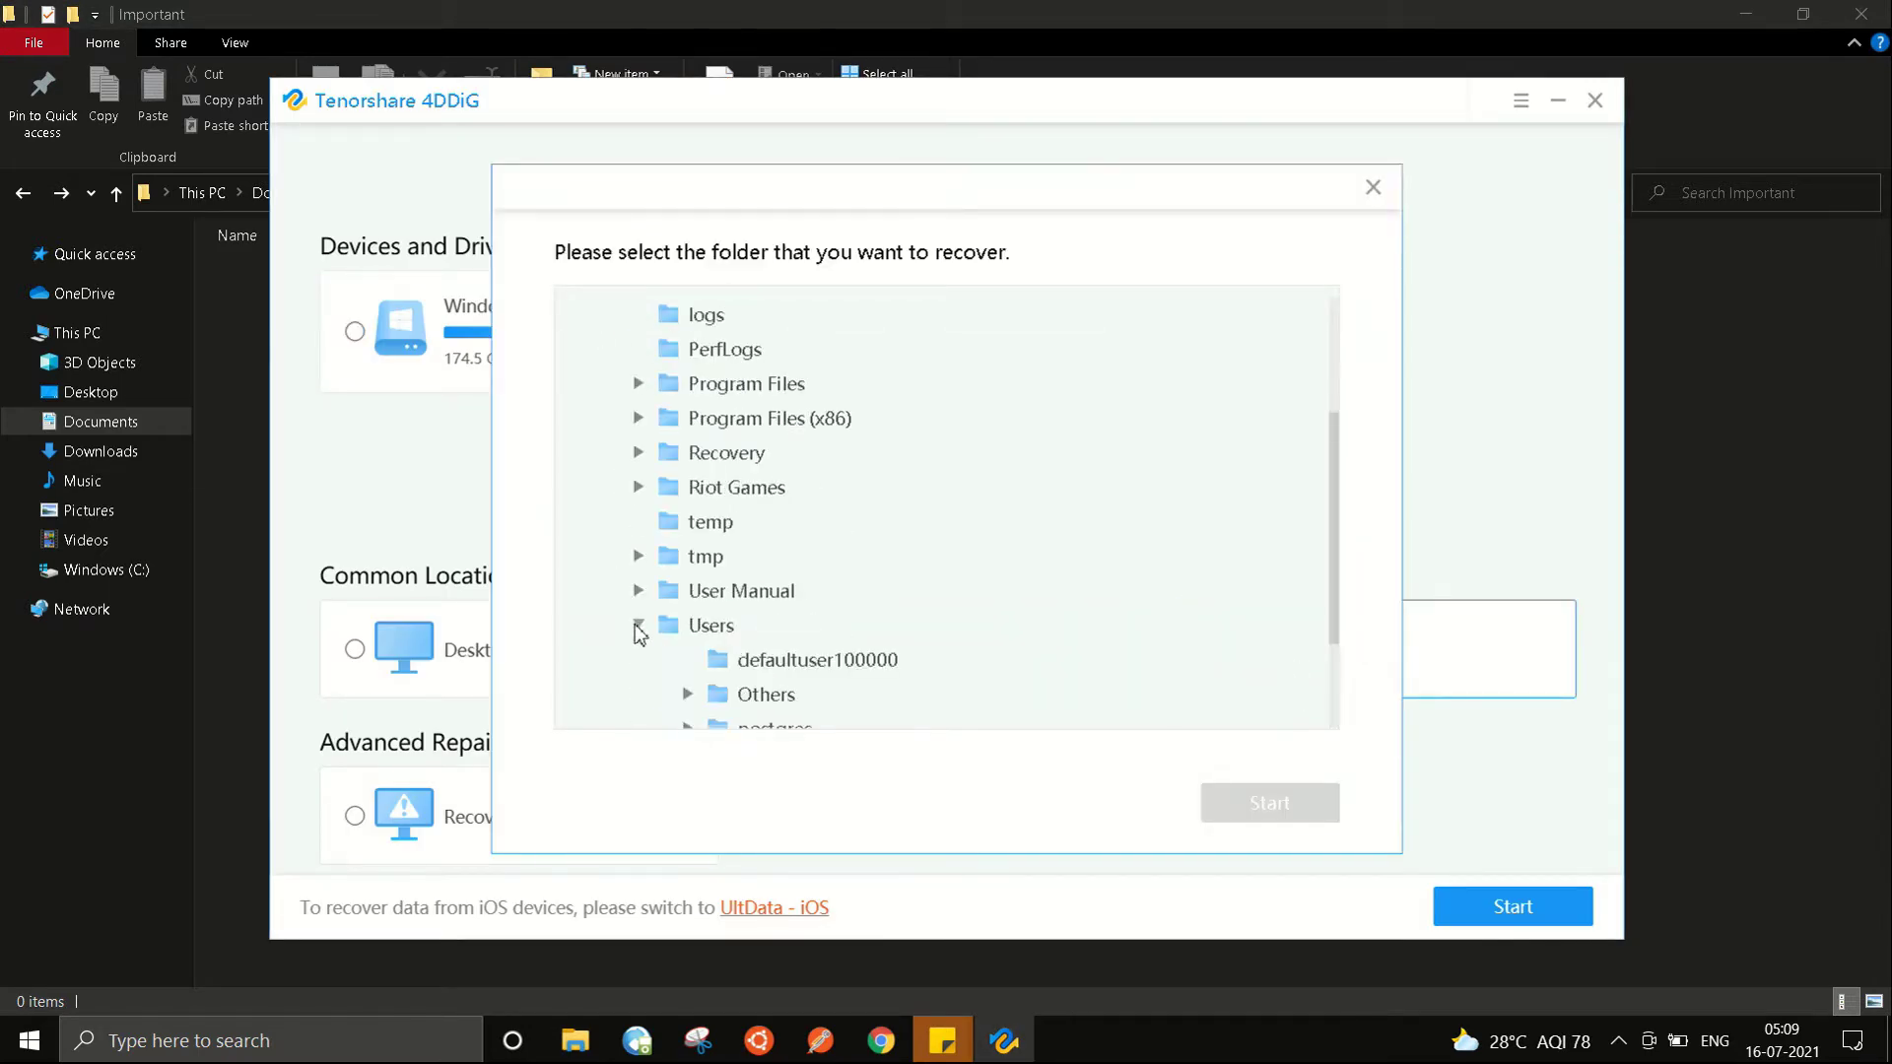
scroll(636, 628, down, 2)
click(687, 625)
scroll(668, 617, down, 3)
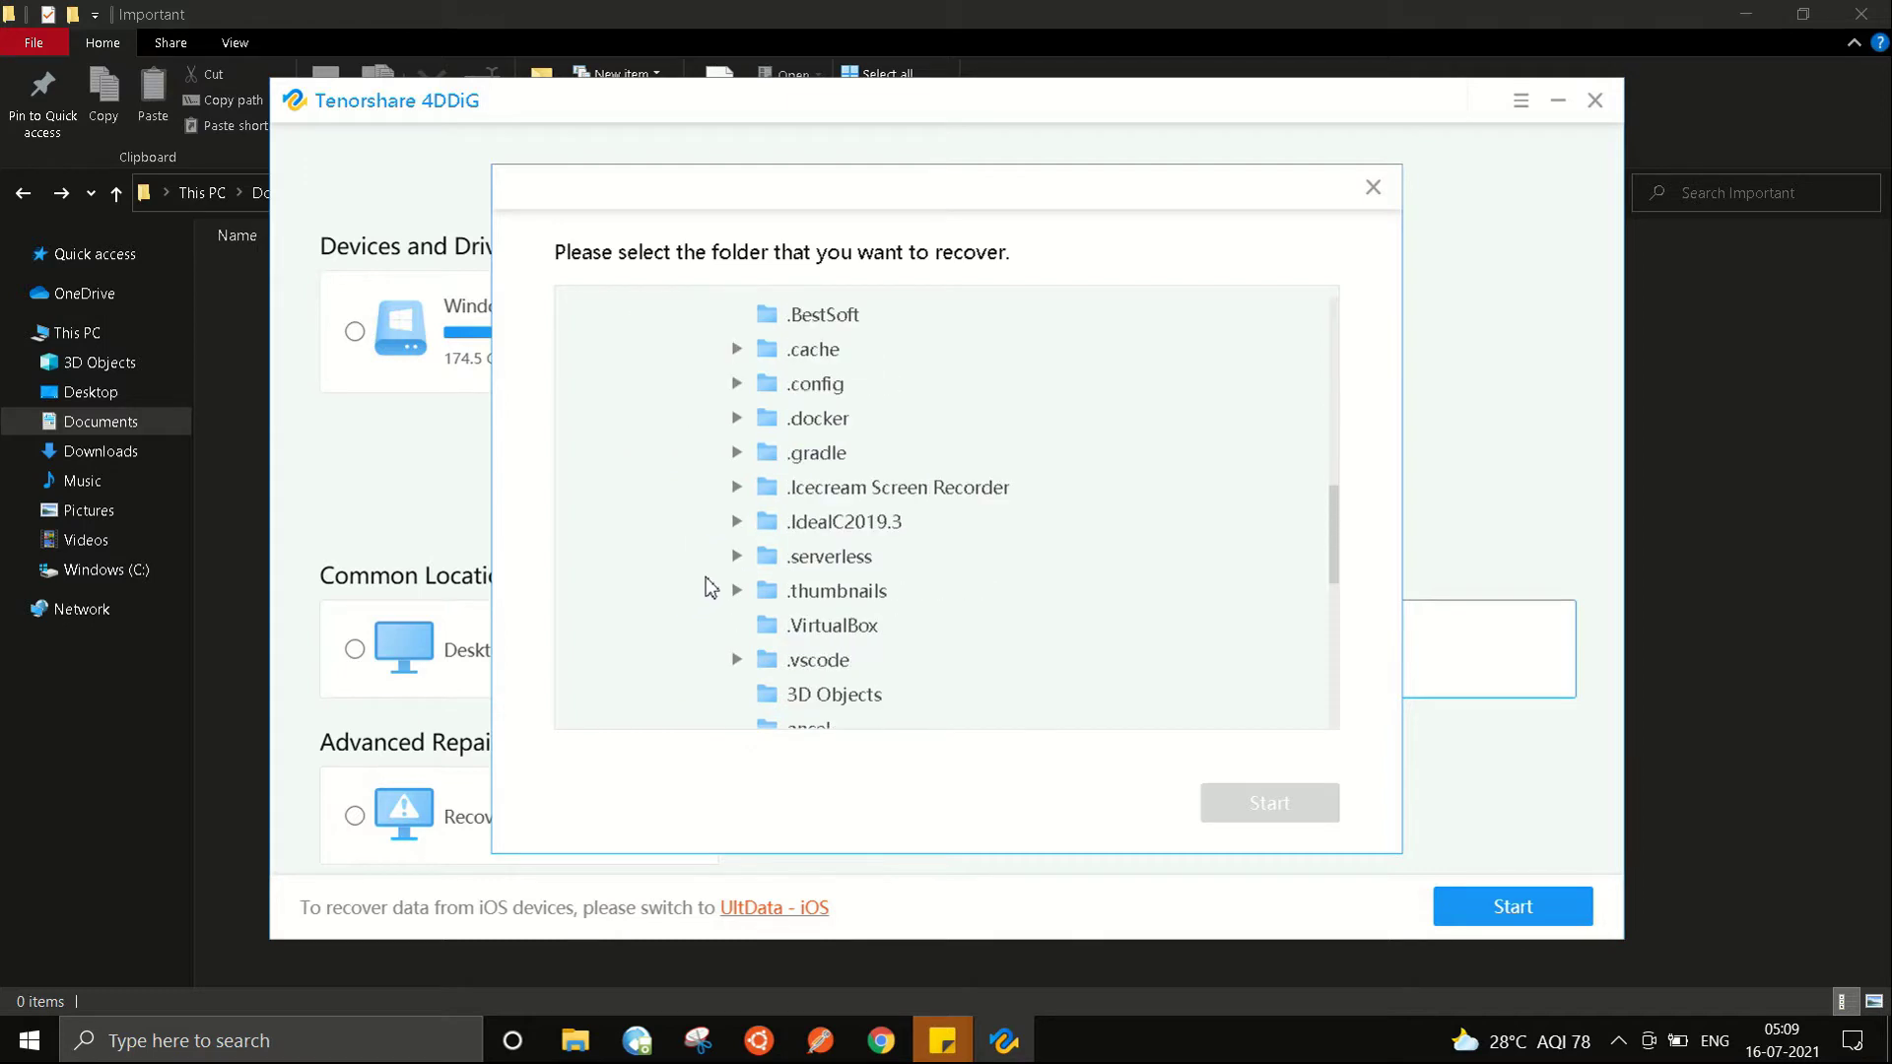
scroll(720, 552, down, 3)
- Expand Documents > Work, pick Important and start the scan
click(738, 520)
scroll(727, 540, down, 1)
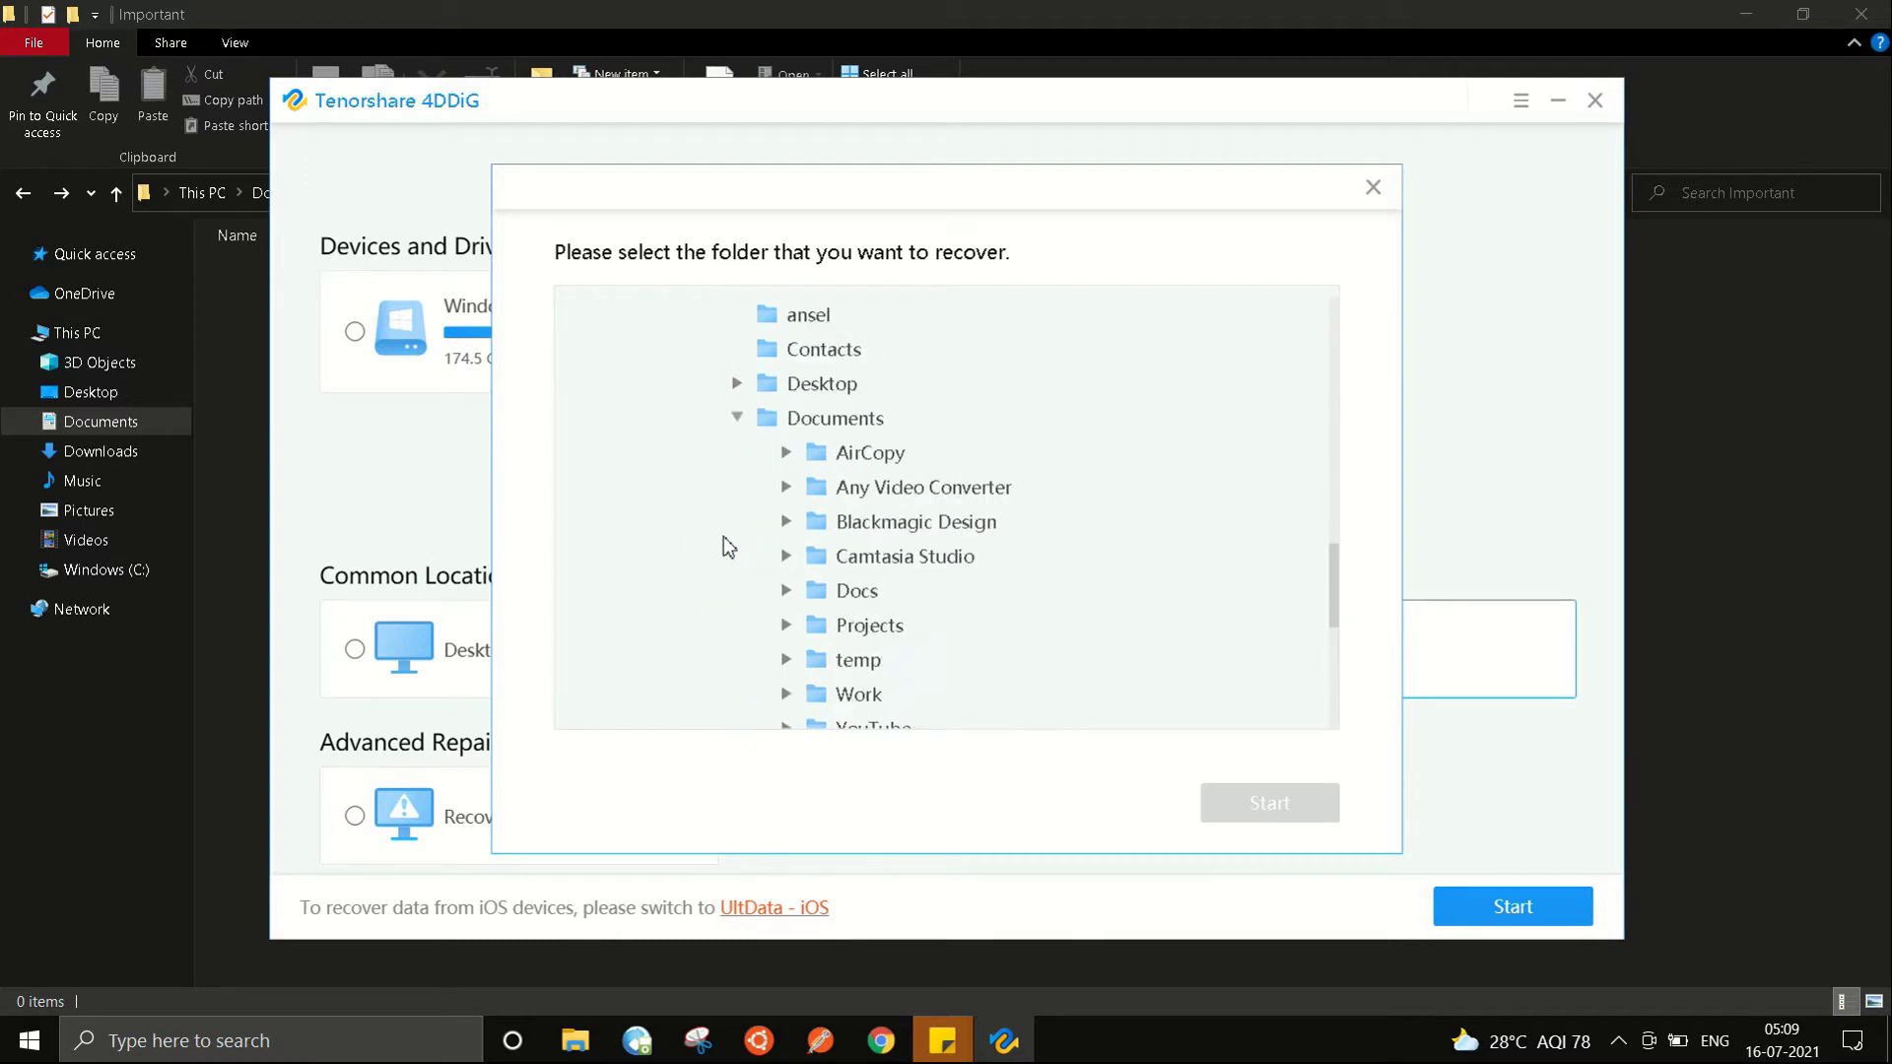
scroll(726, 542, down, 2)
click(787, 487)
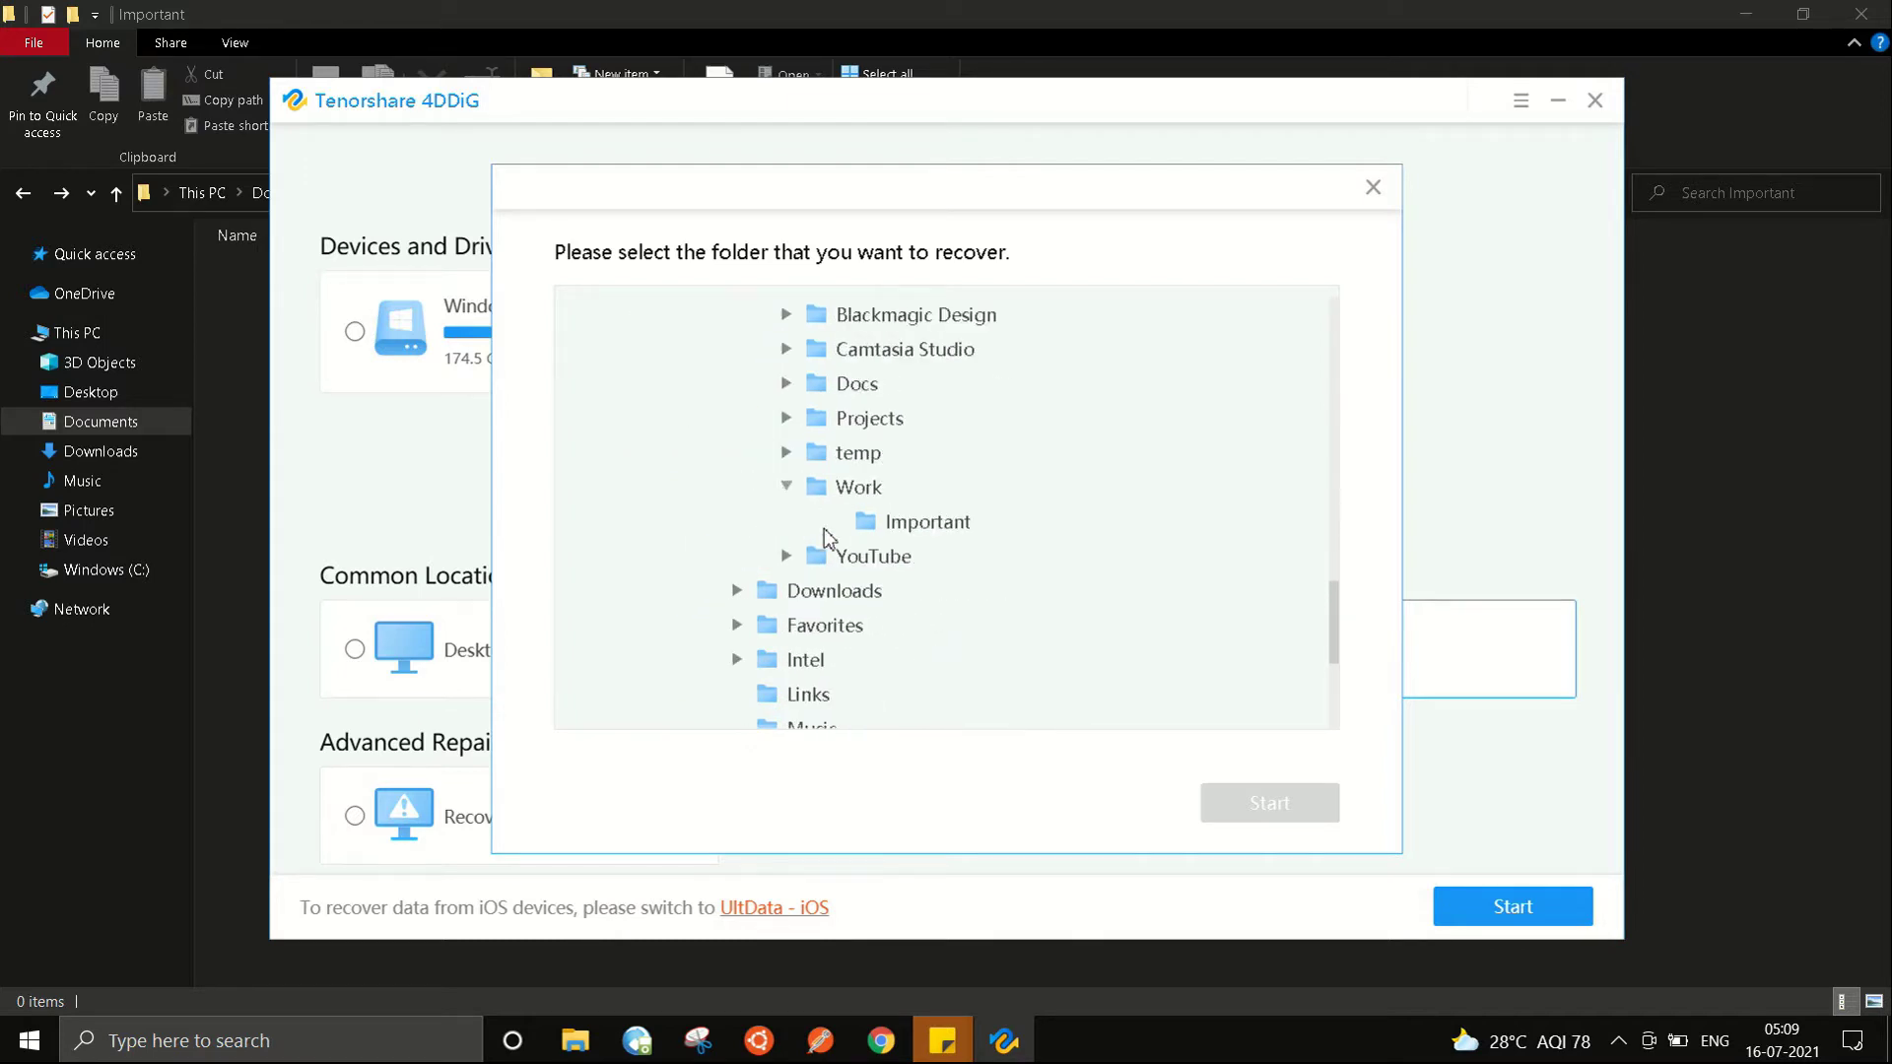
click(888, 524)
click(1261, 802)
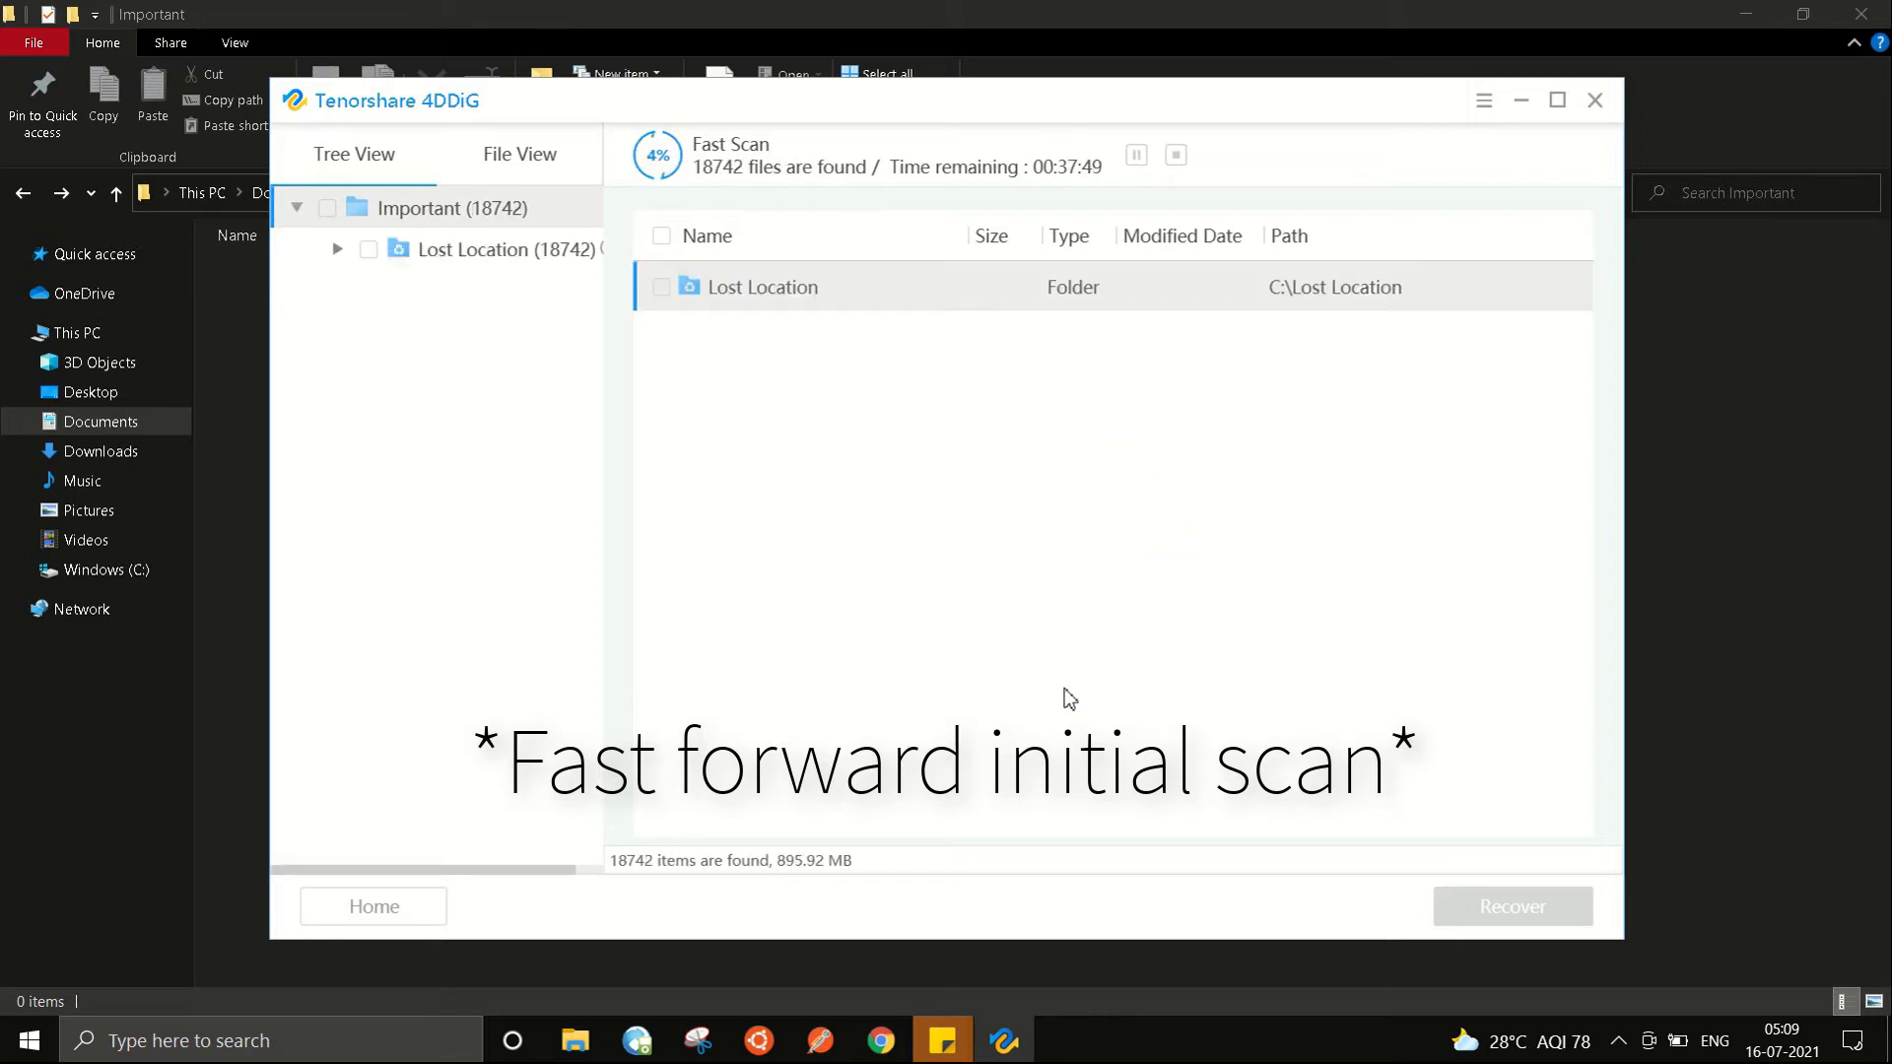
- Switch to File View, expand Document, and browse DOCX (Reports.docx) and XLSX results
click(516, 163)
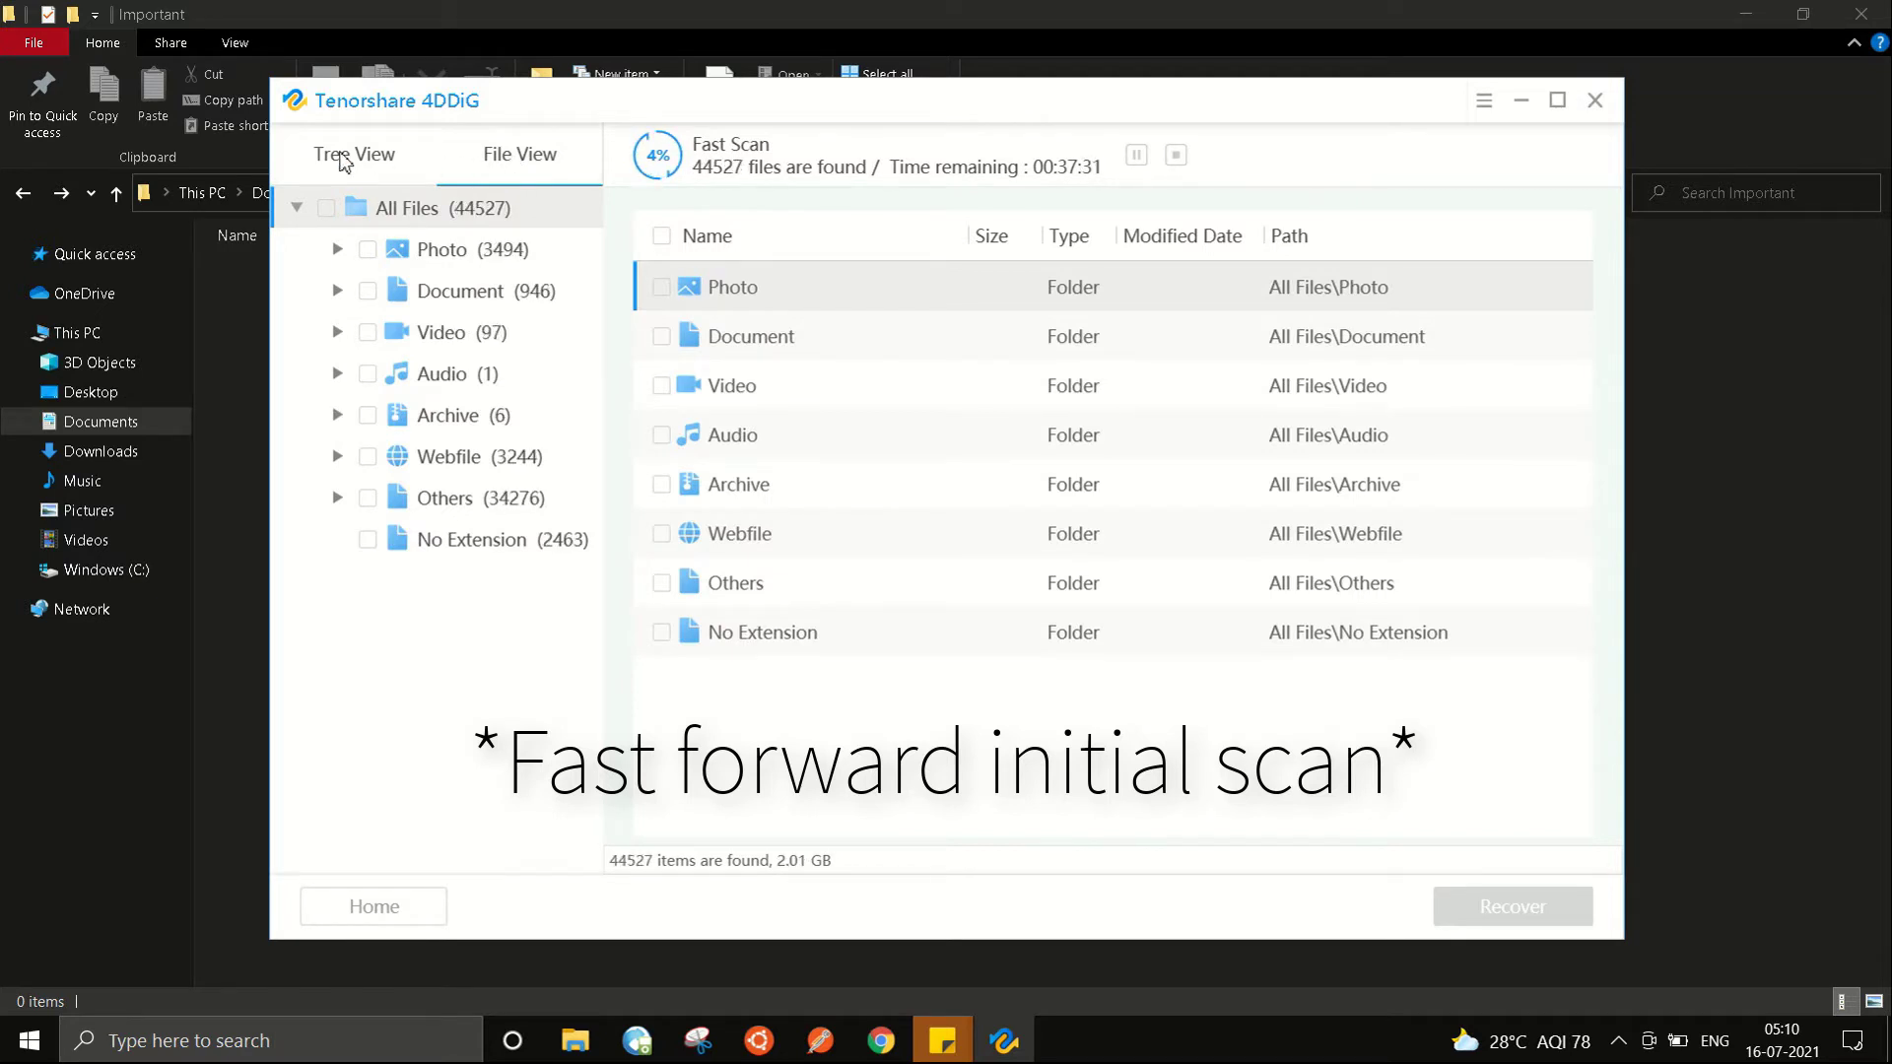
click(337, 291)
click(497, 498)
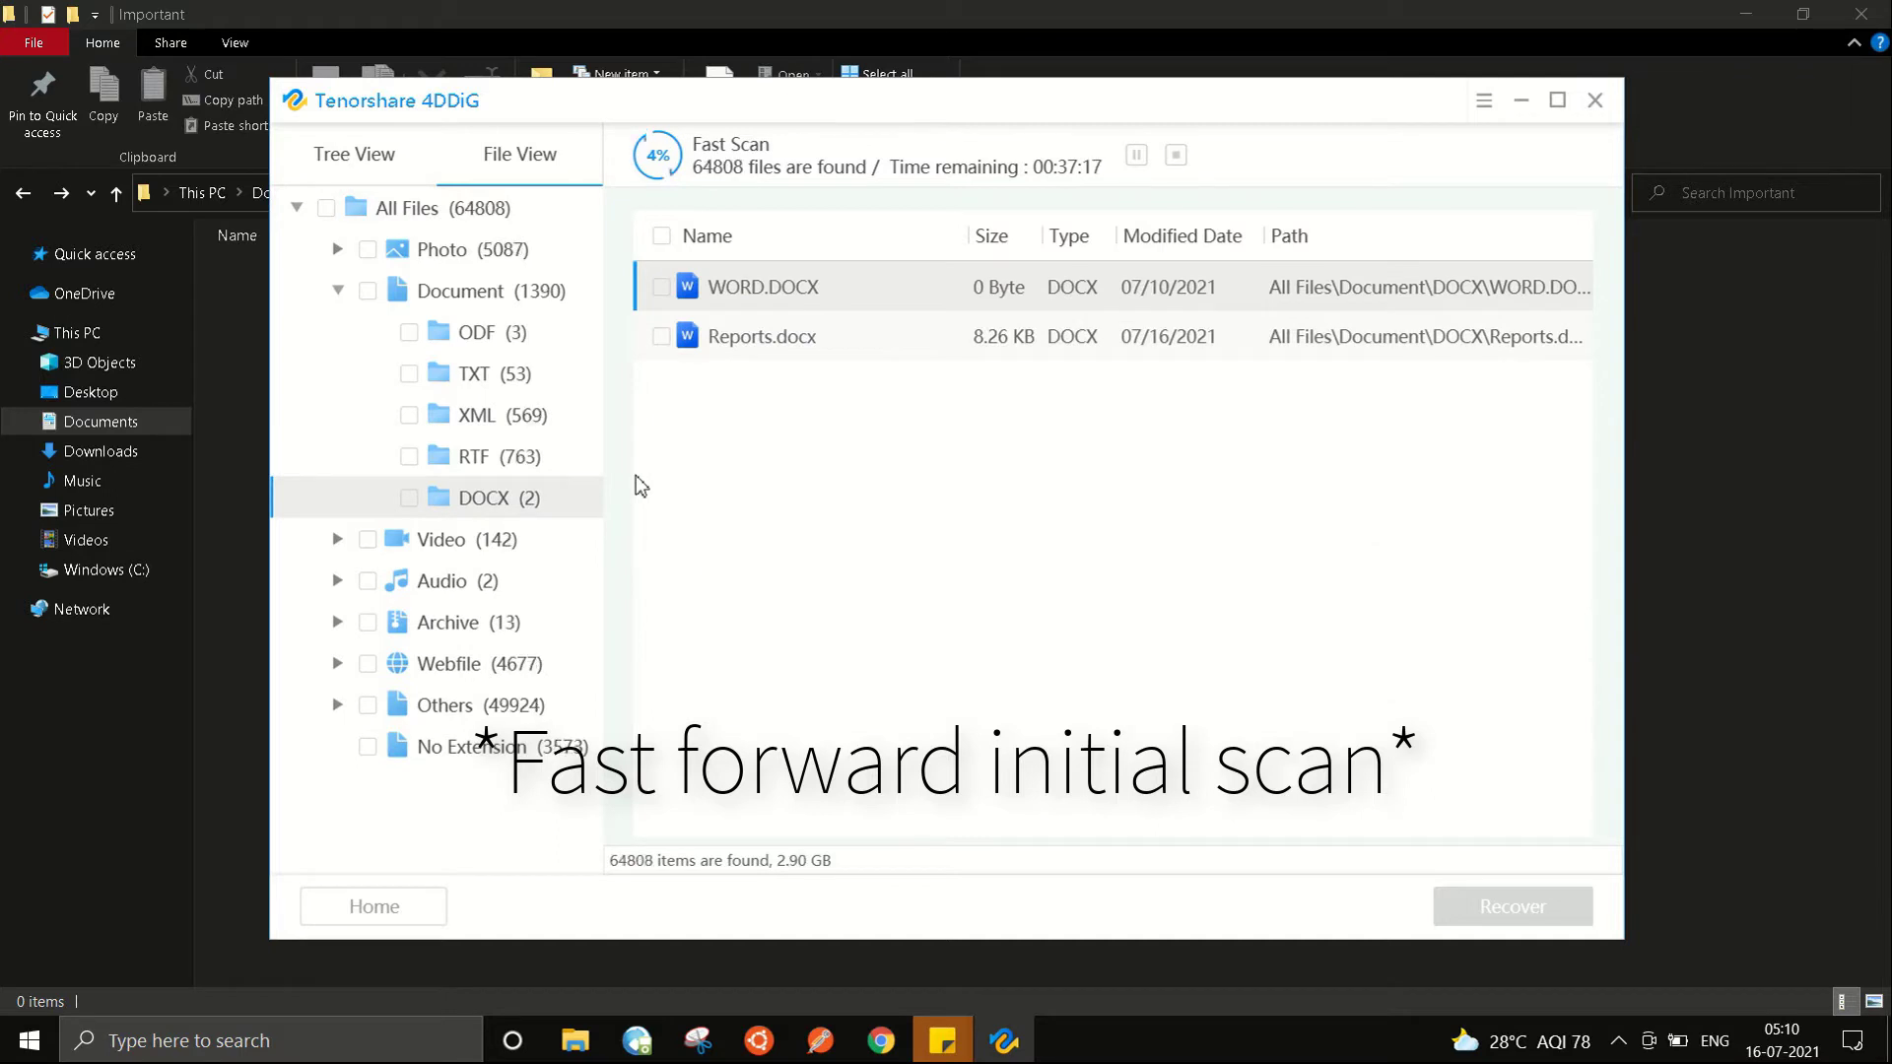
click(815, 342)
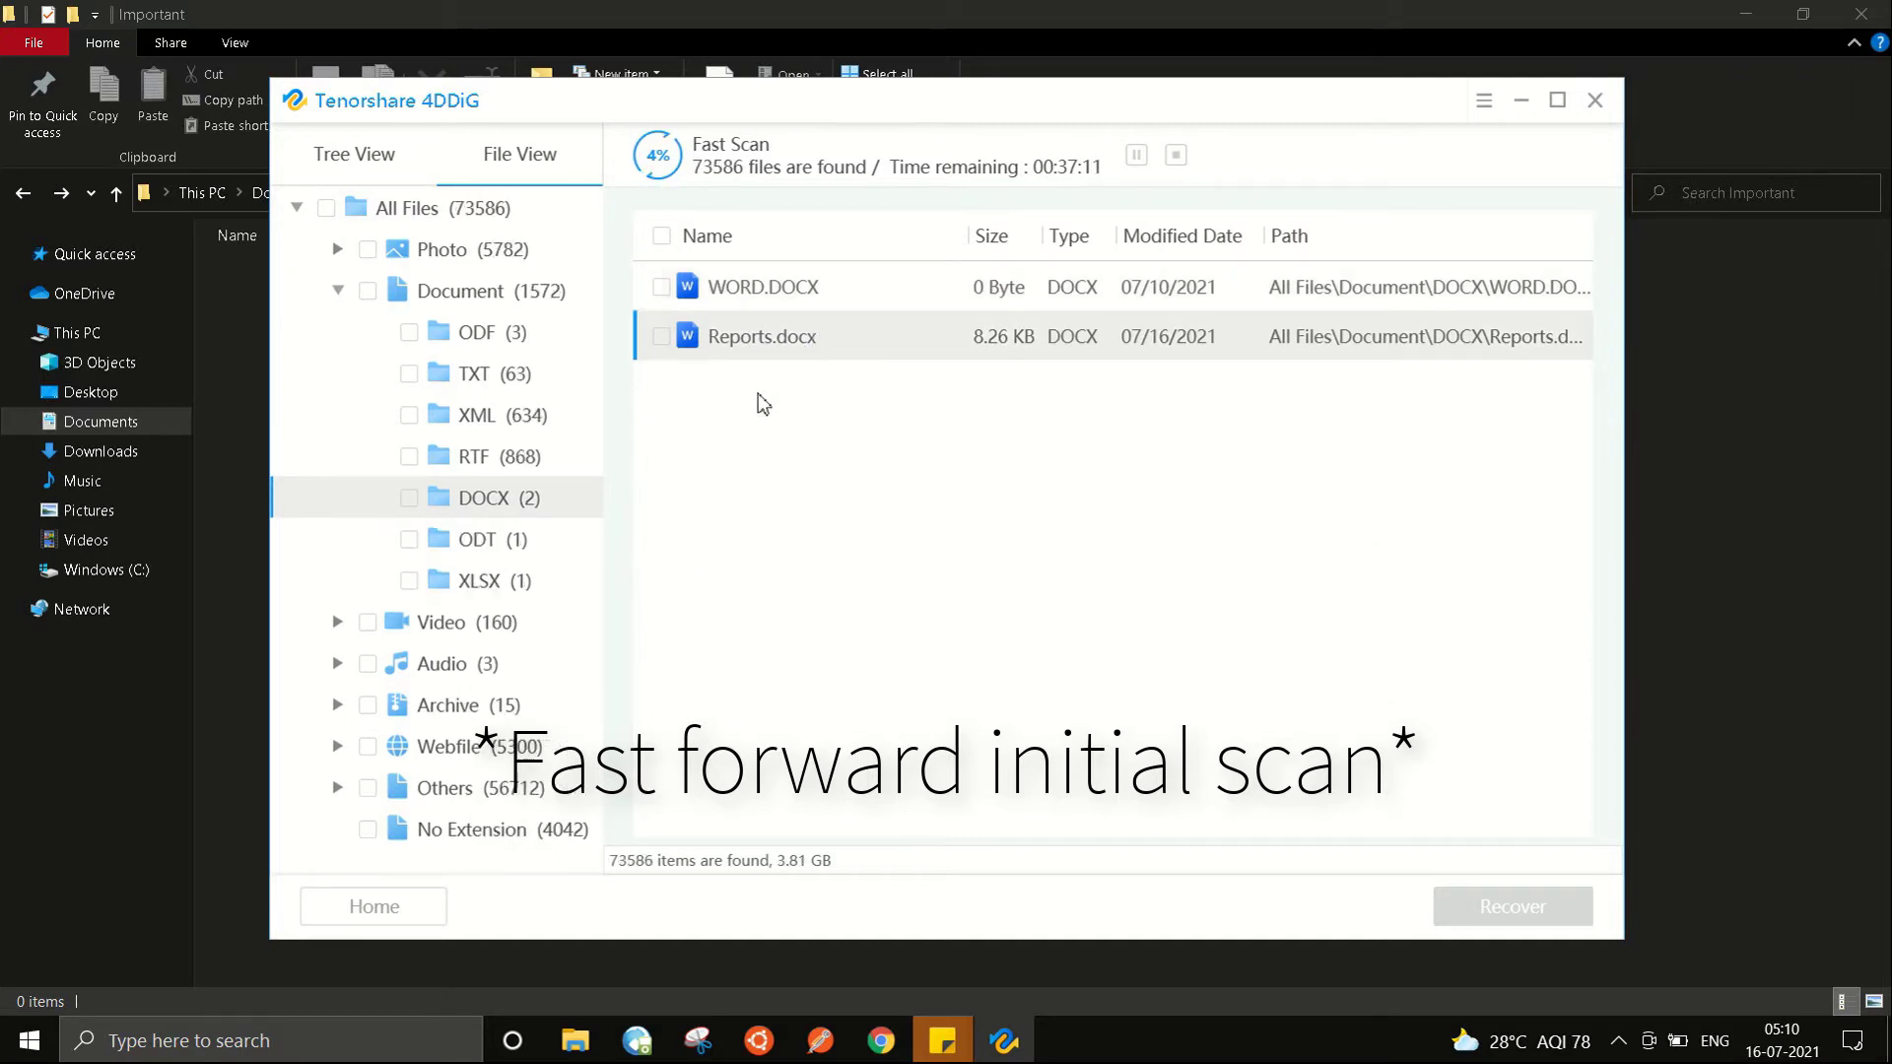
click(426, 582)
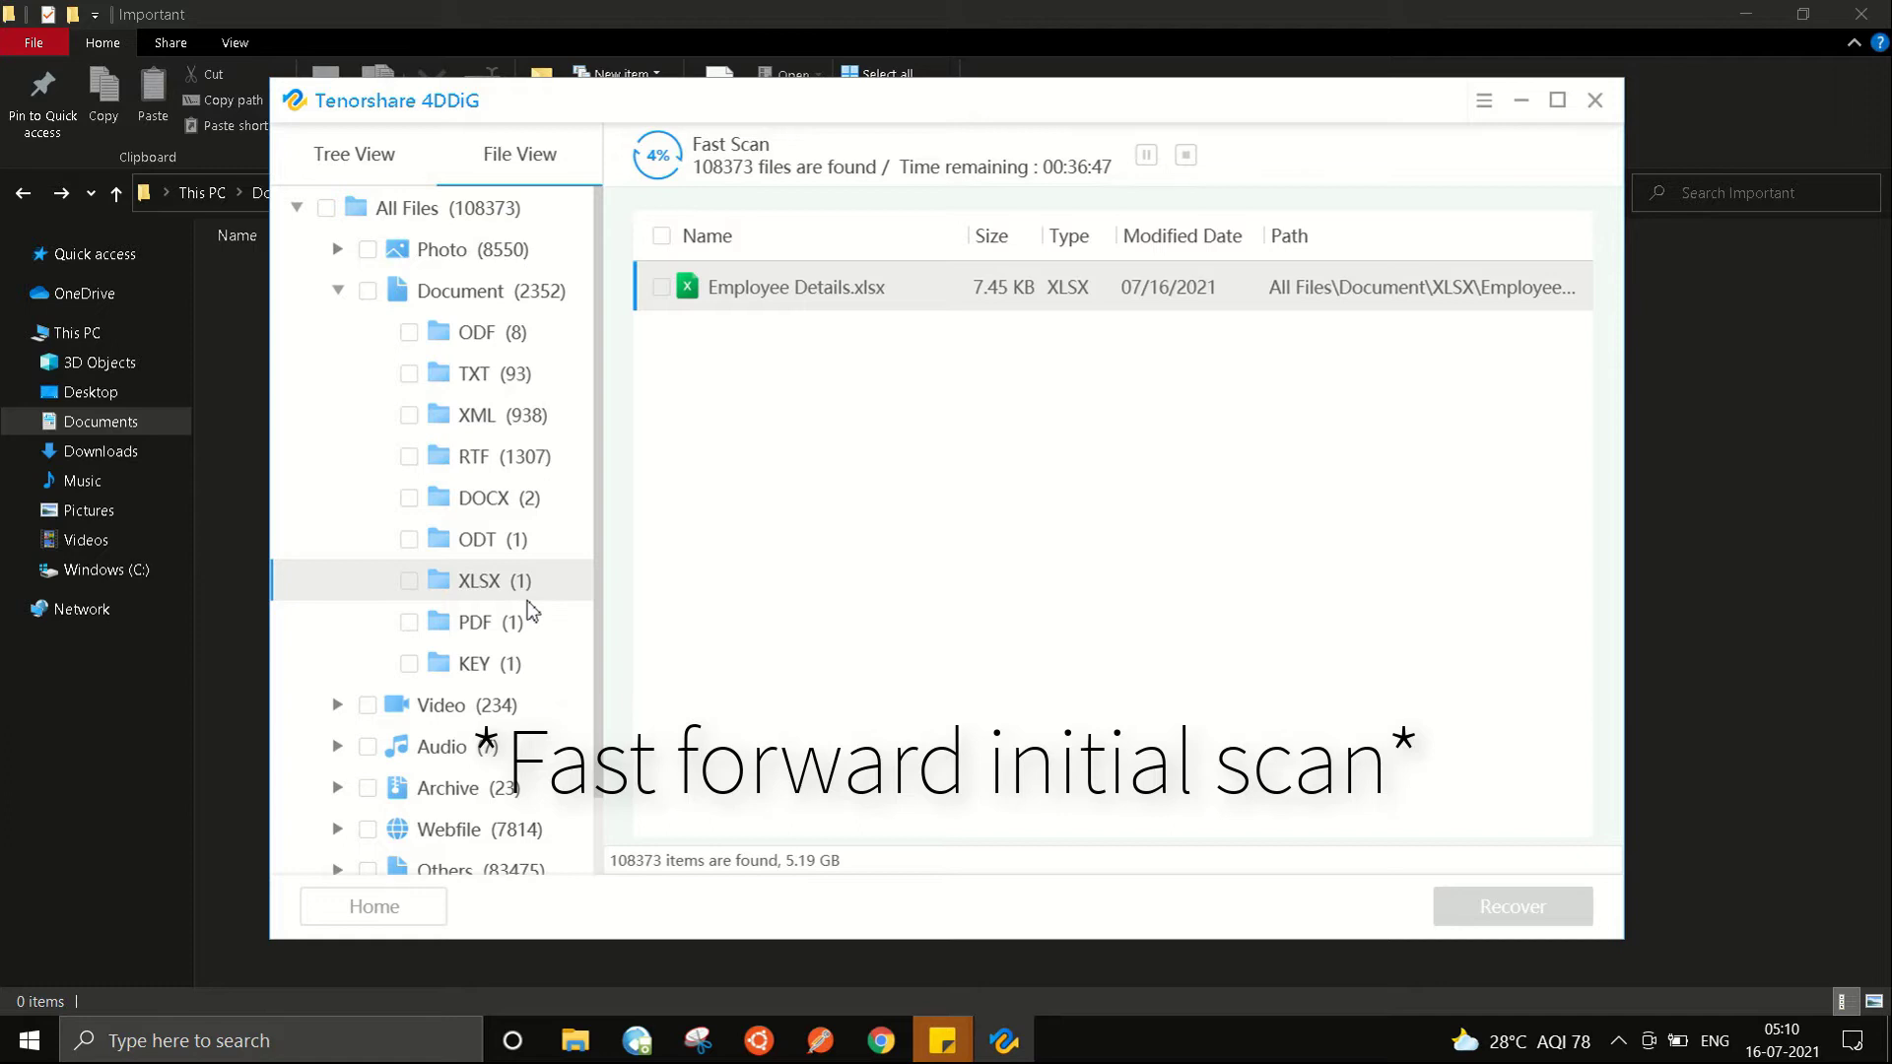
- Pause the scan and check Client Presentation.pptx, Employee Details.xlsx and Reports.docx (3 files, 26.70 KB)
click(1147, 156)
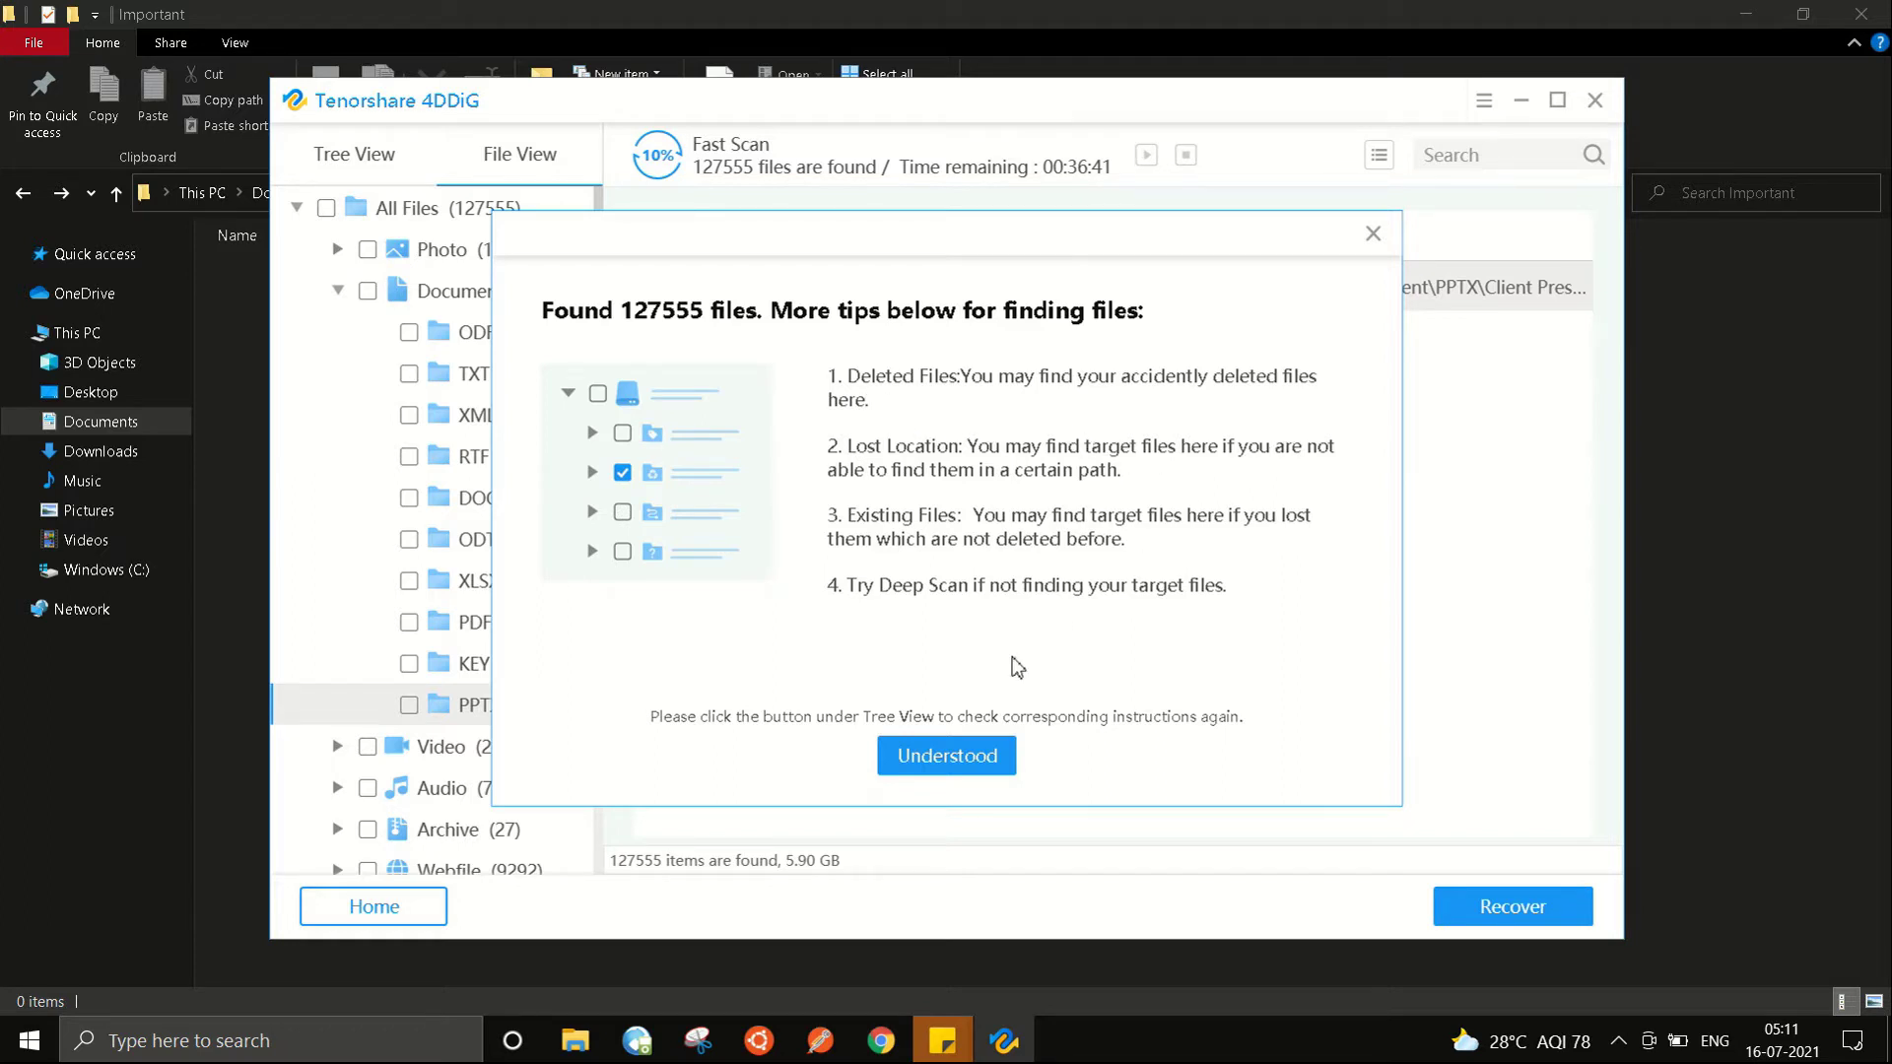
click(948, 756)
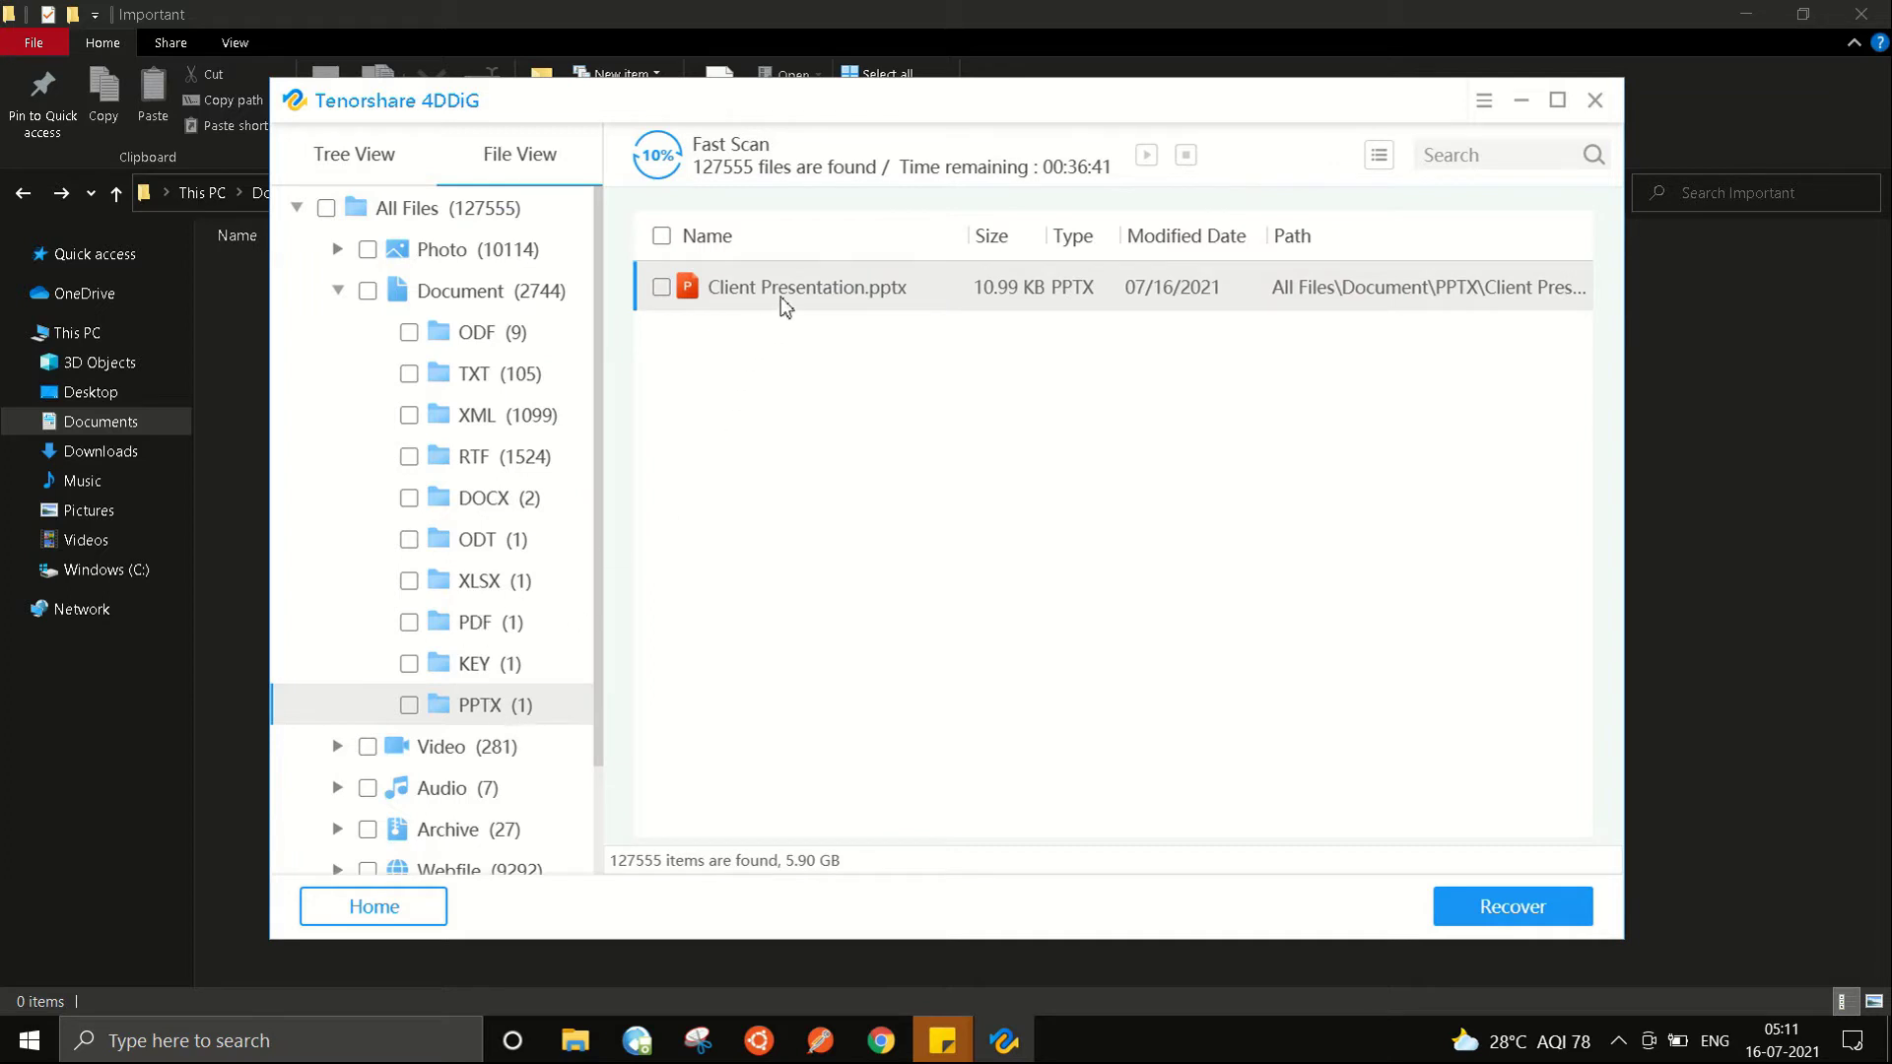
click(661, 287)
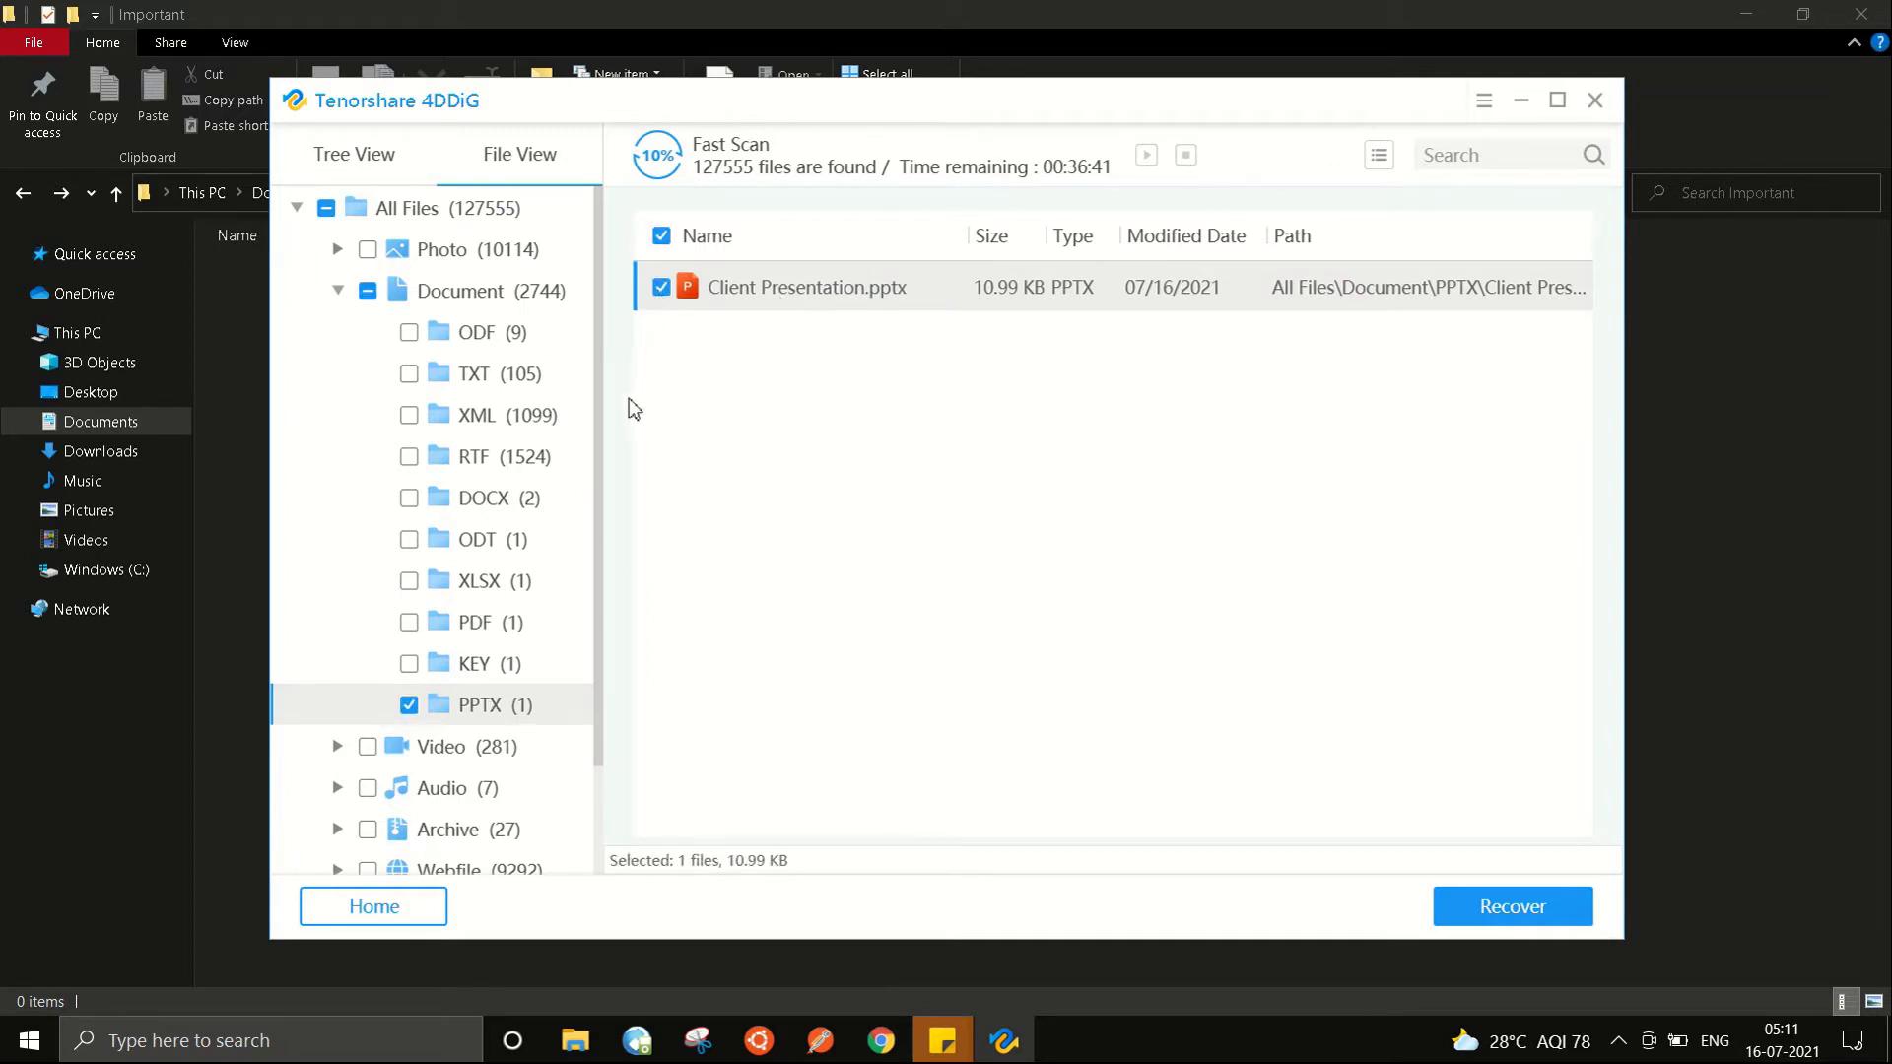
click(474, 586)
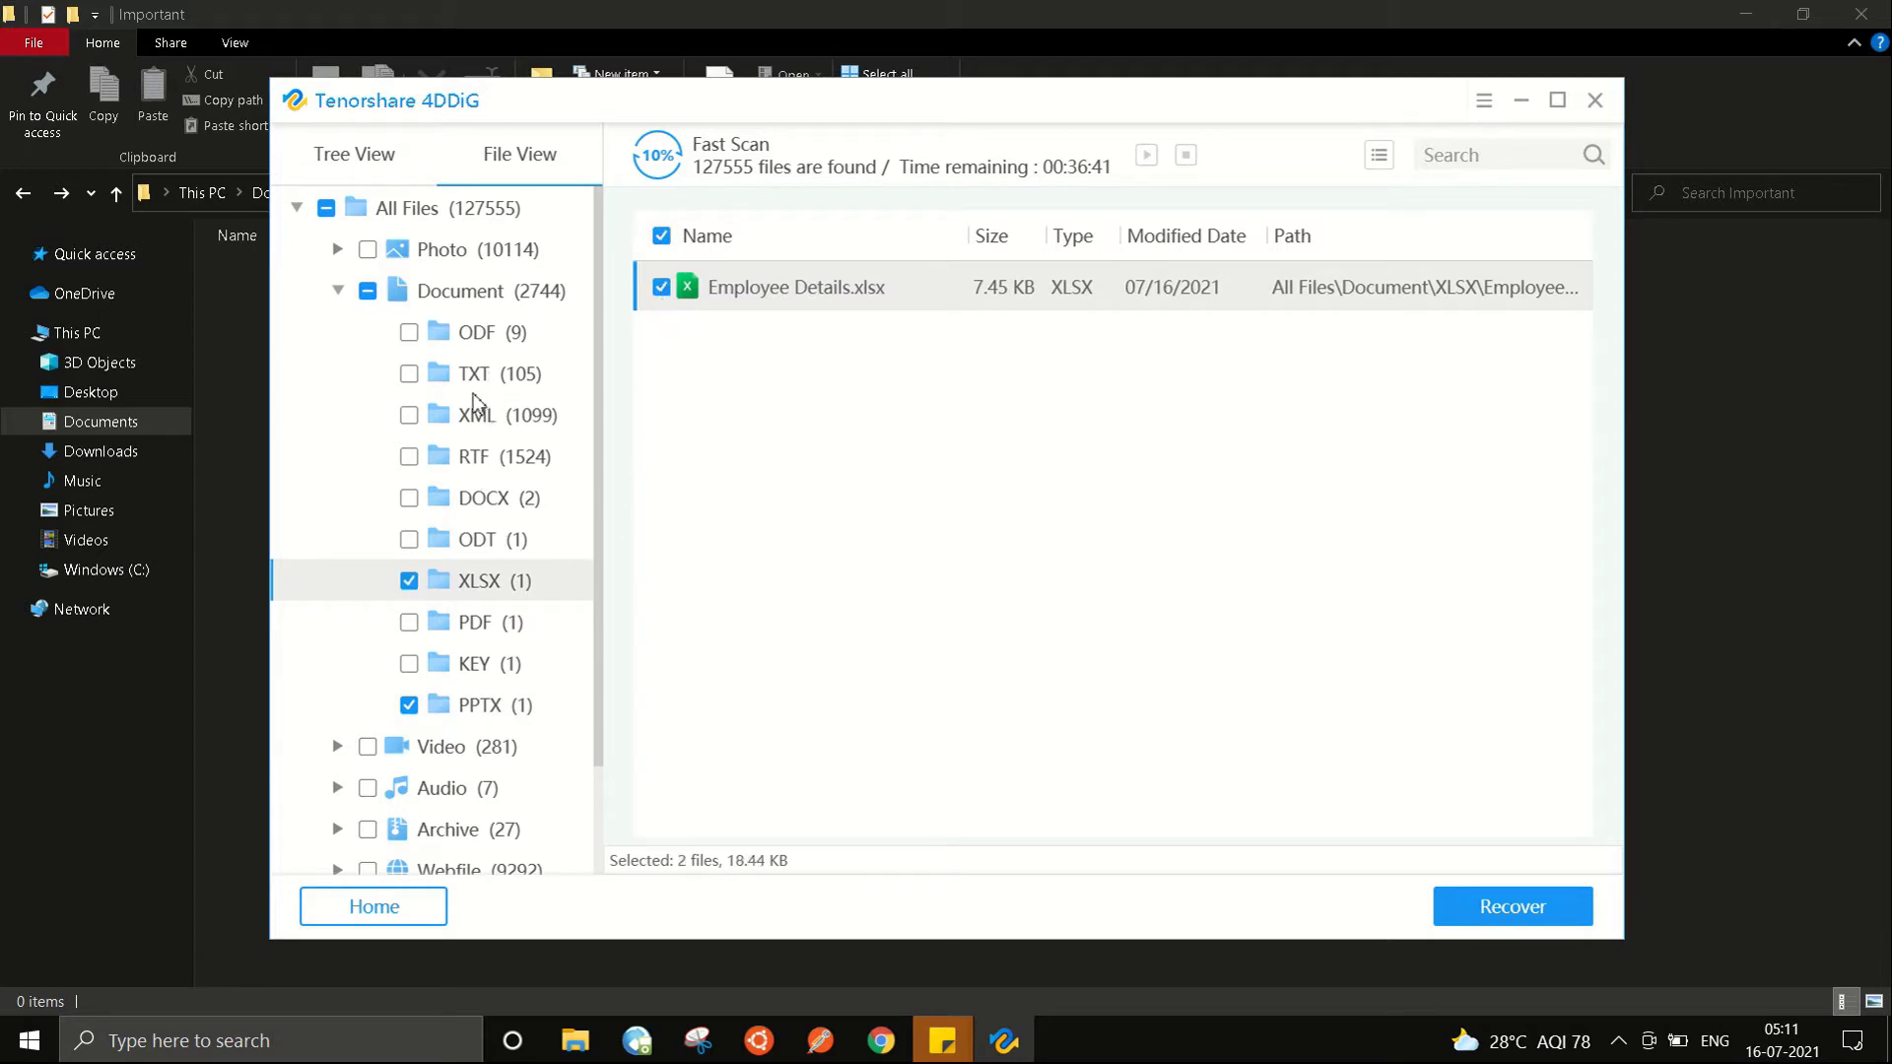
click(483, 497)
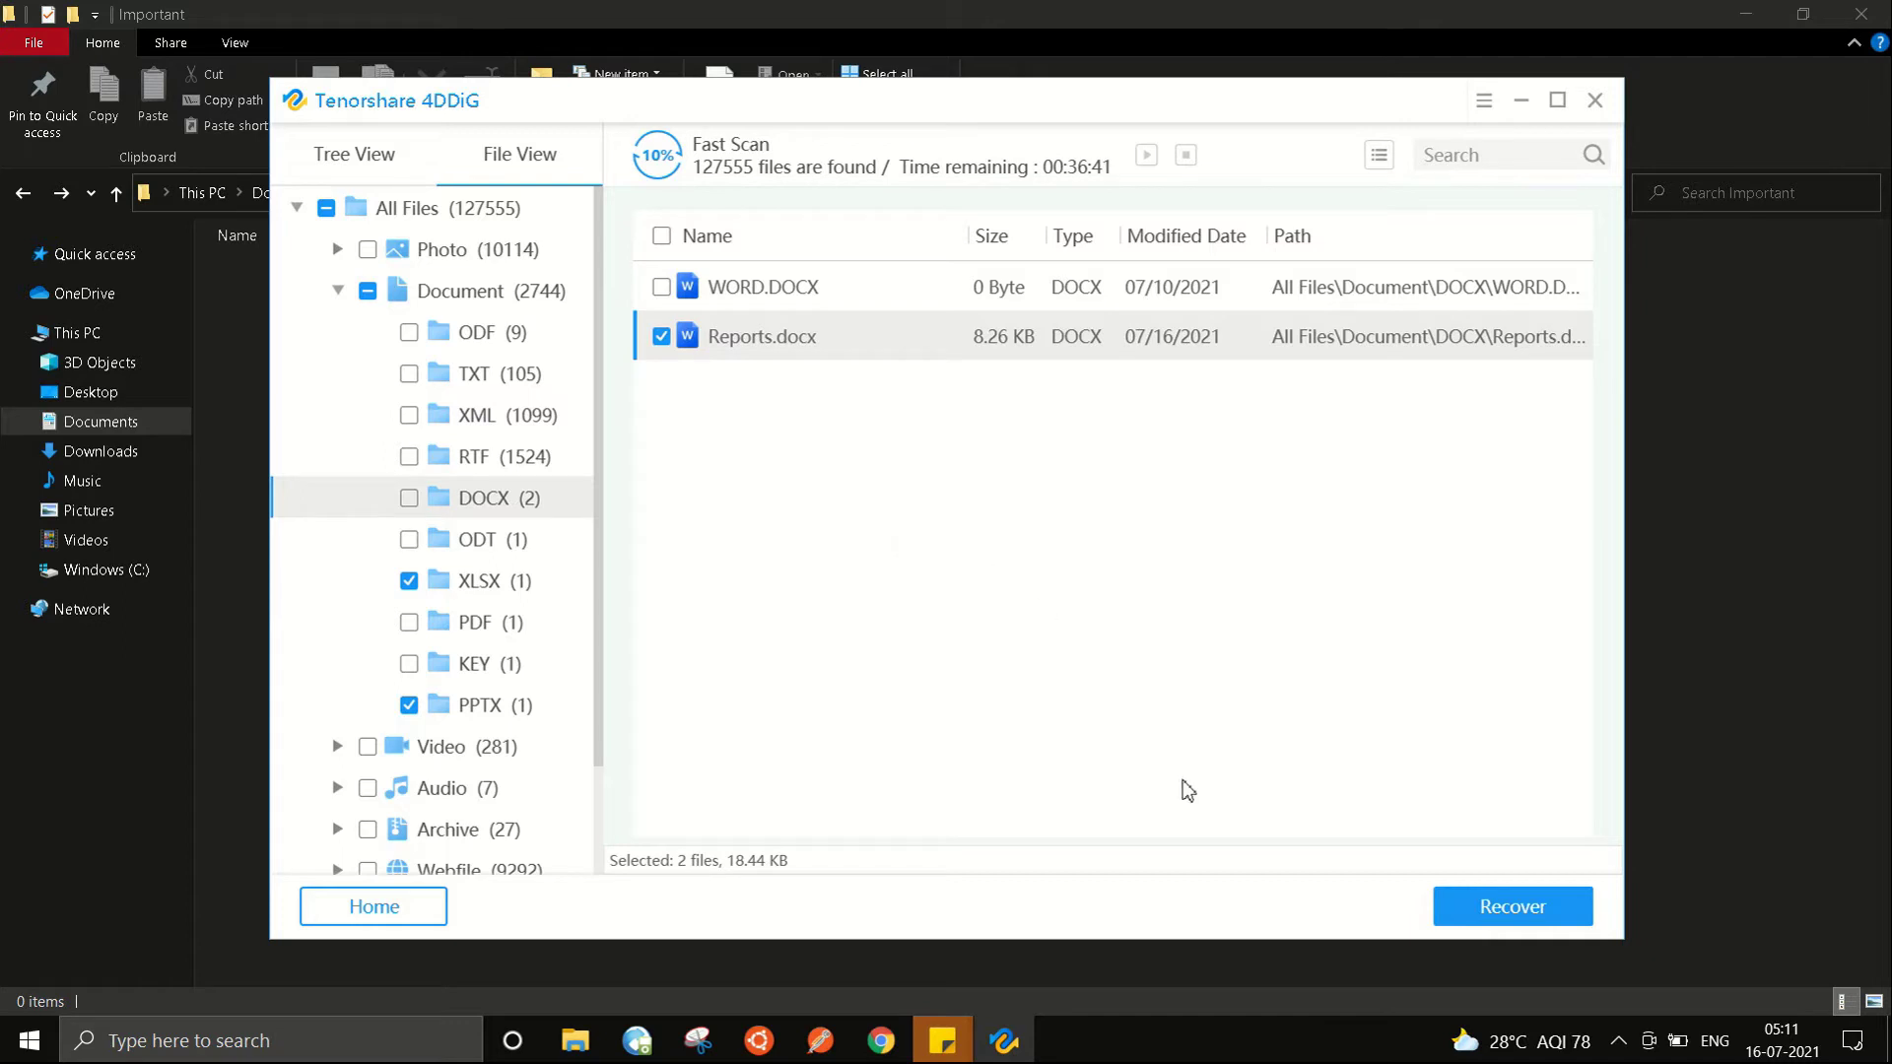
- Start Recover and expand Windows(C:) > Users > the user's home folder in the save dialog
click(1492, 916)
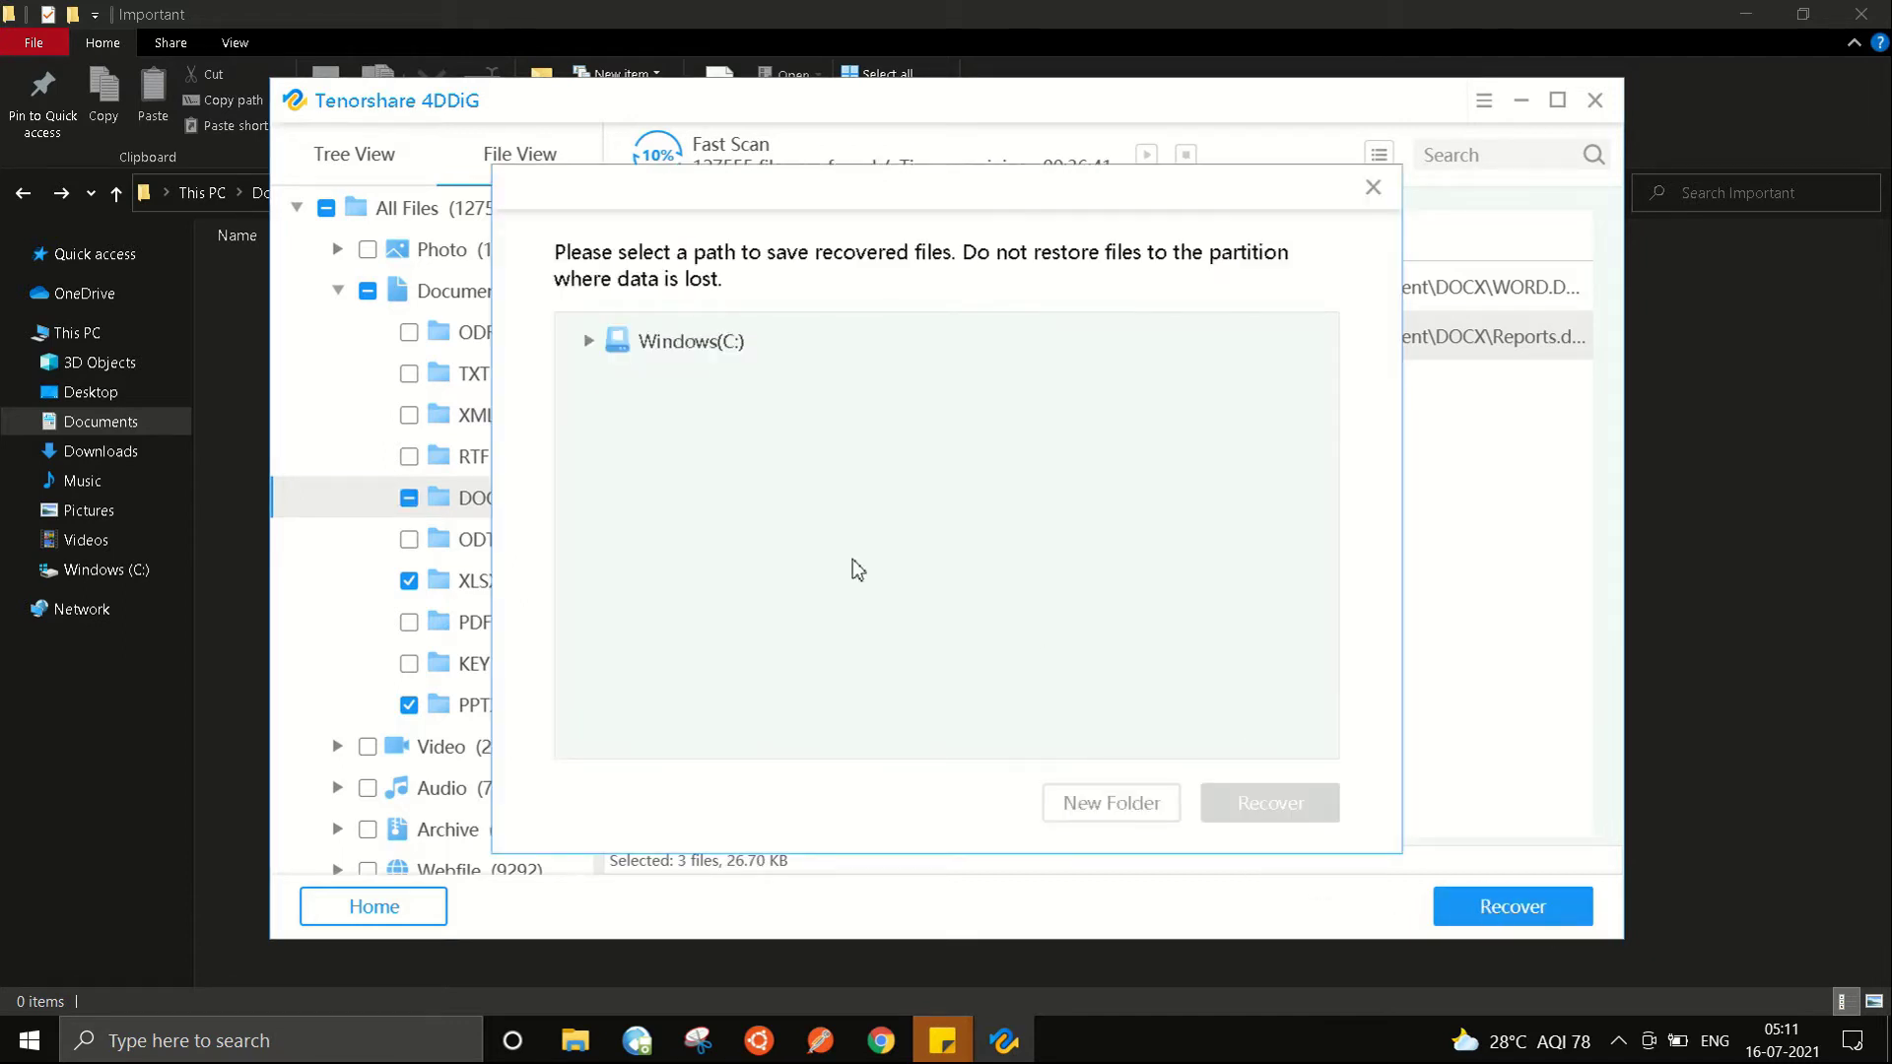
click(590, 341)
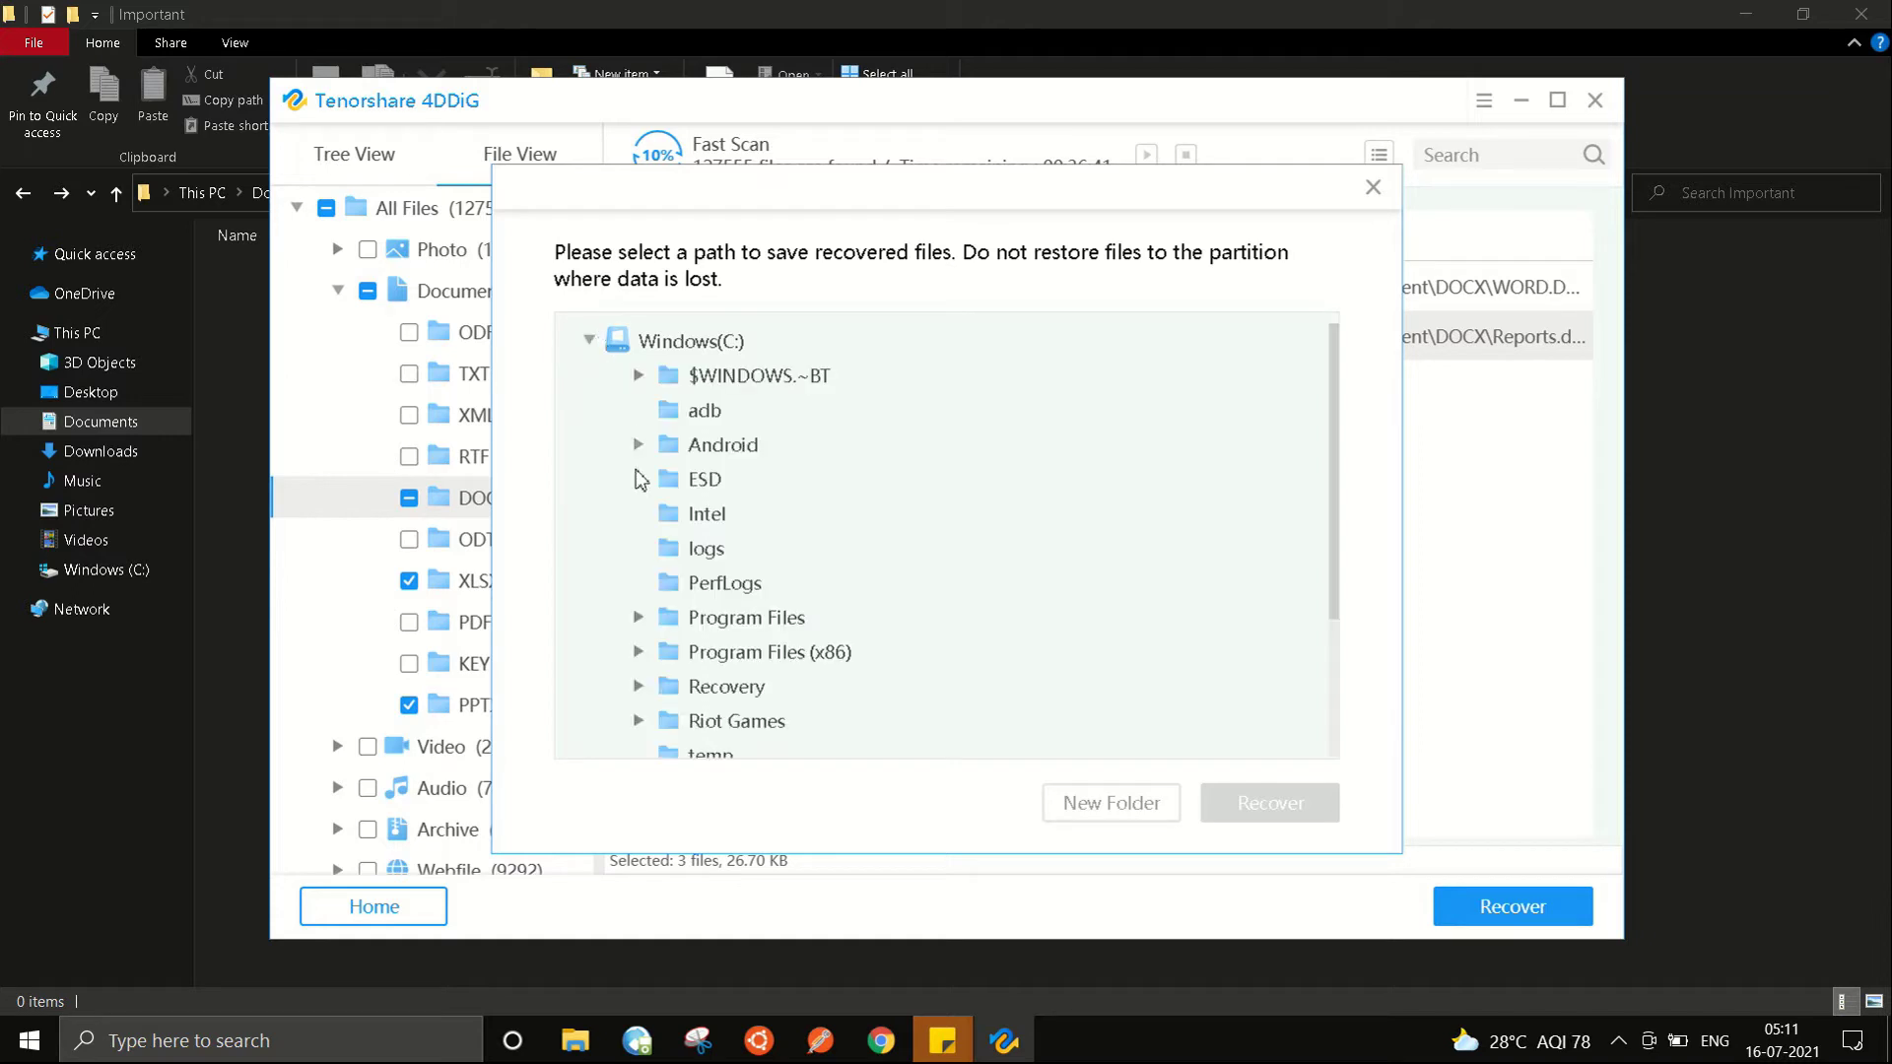
scroll(641, 481, down, 3)
click(639, 651)
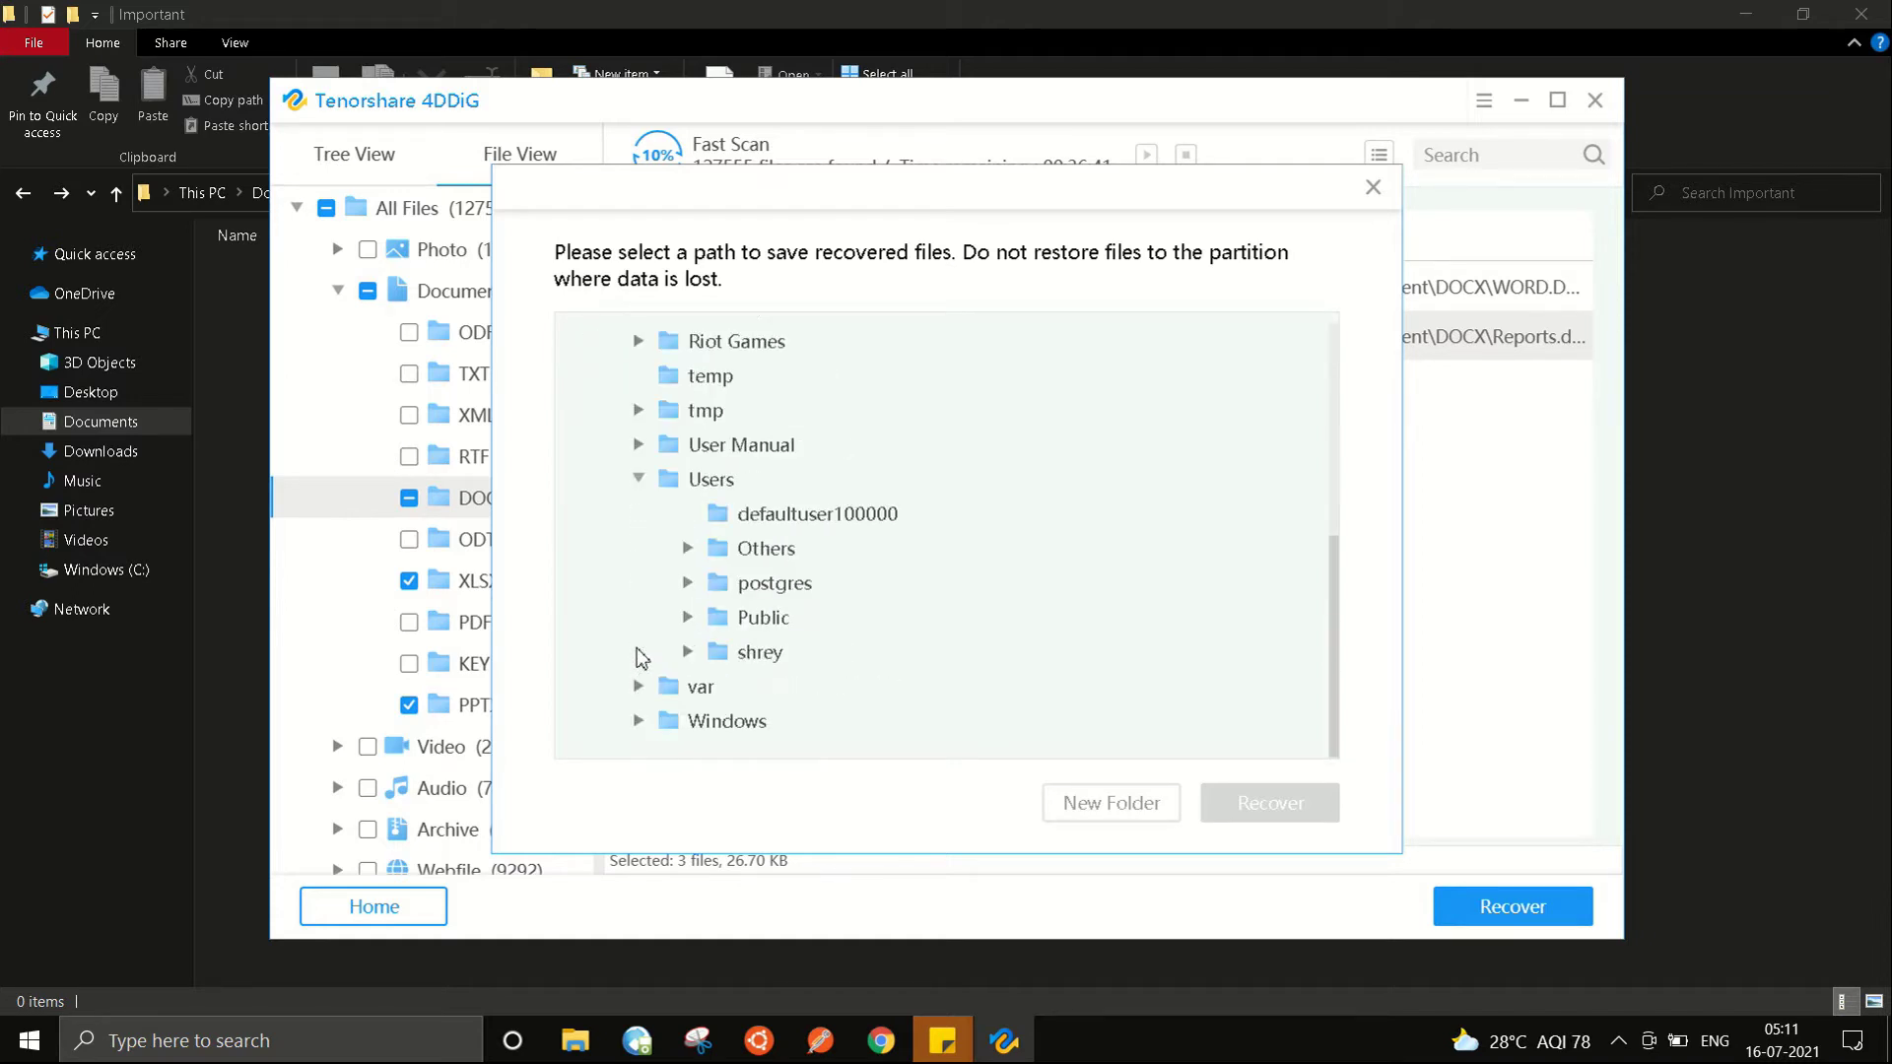
click(688, 652)
scroll(695, 653, down, 7)
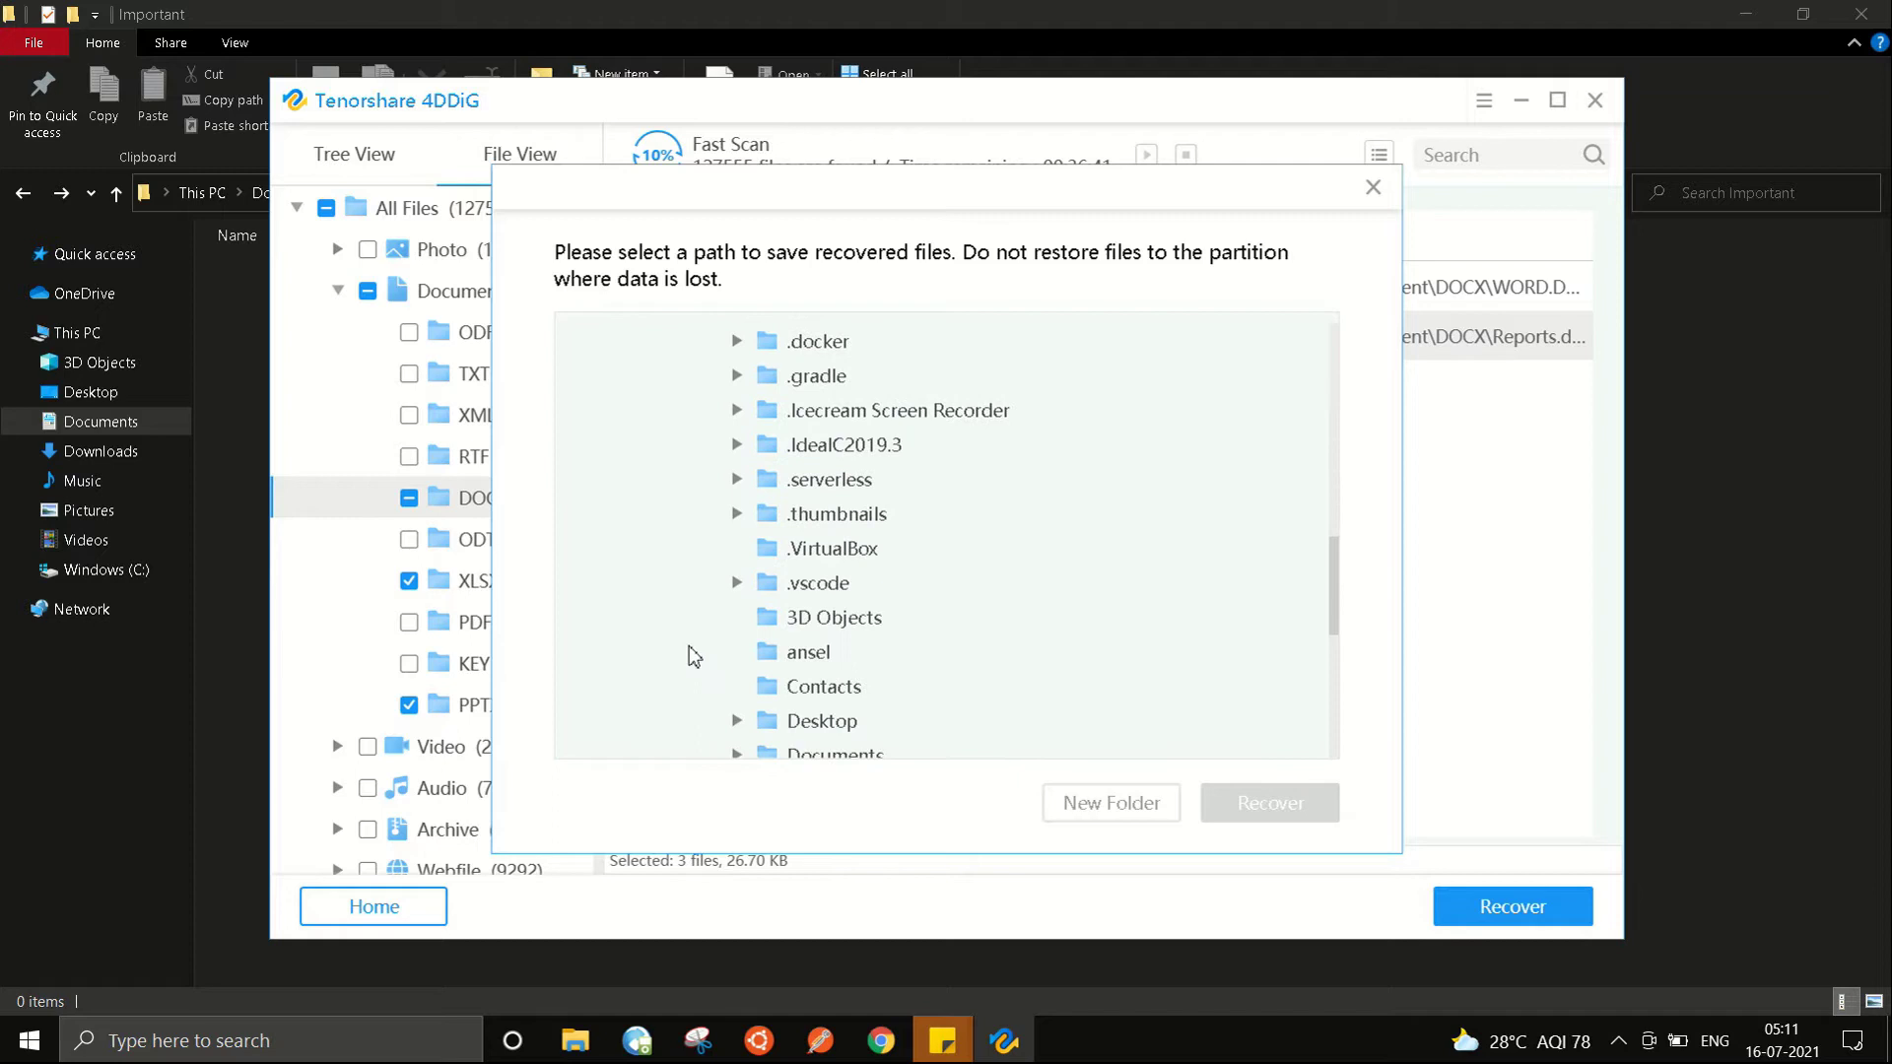
scroll(697, 653, down, 5)
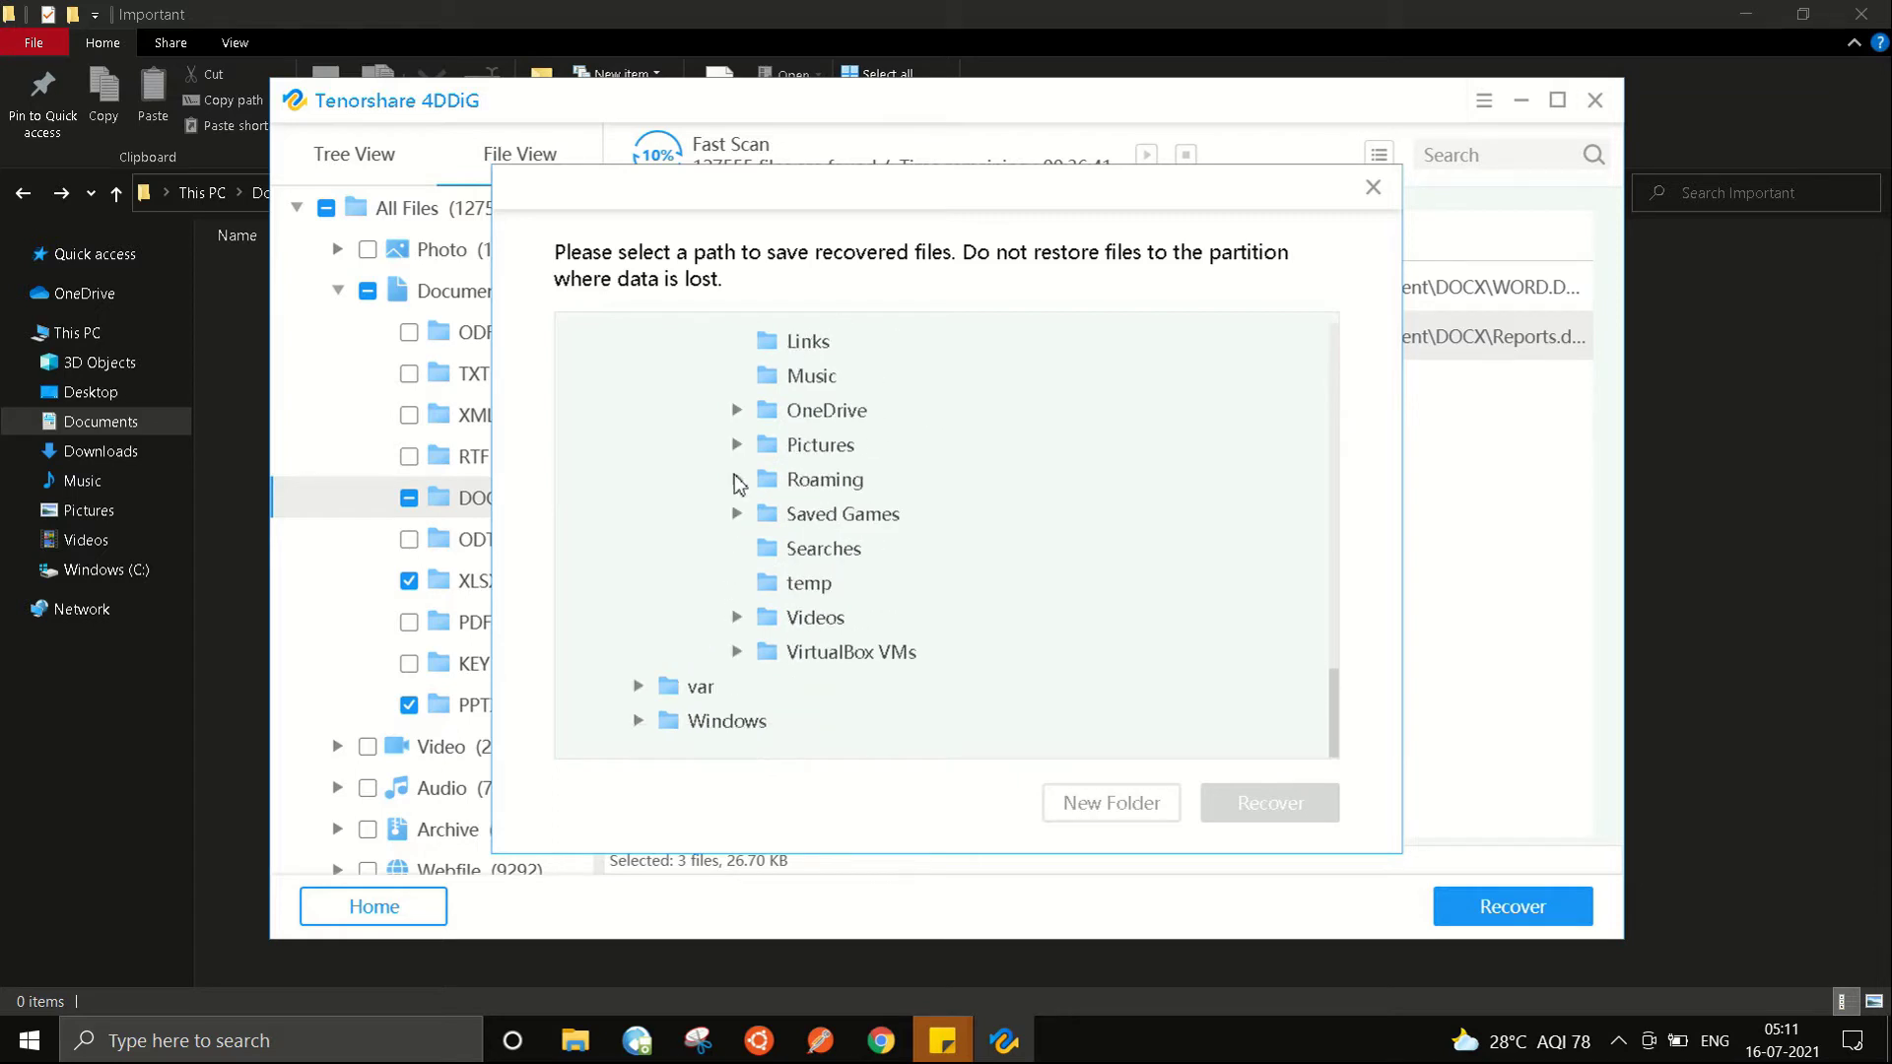
scroll(685, 516, up, 1)
scroll(728, 473, up, 2)
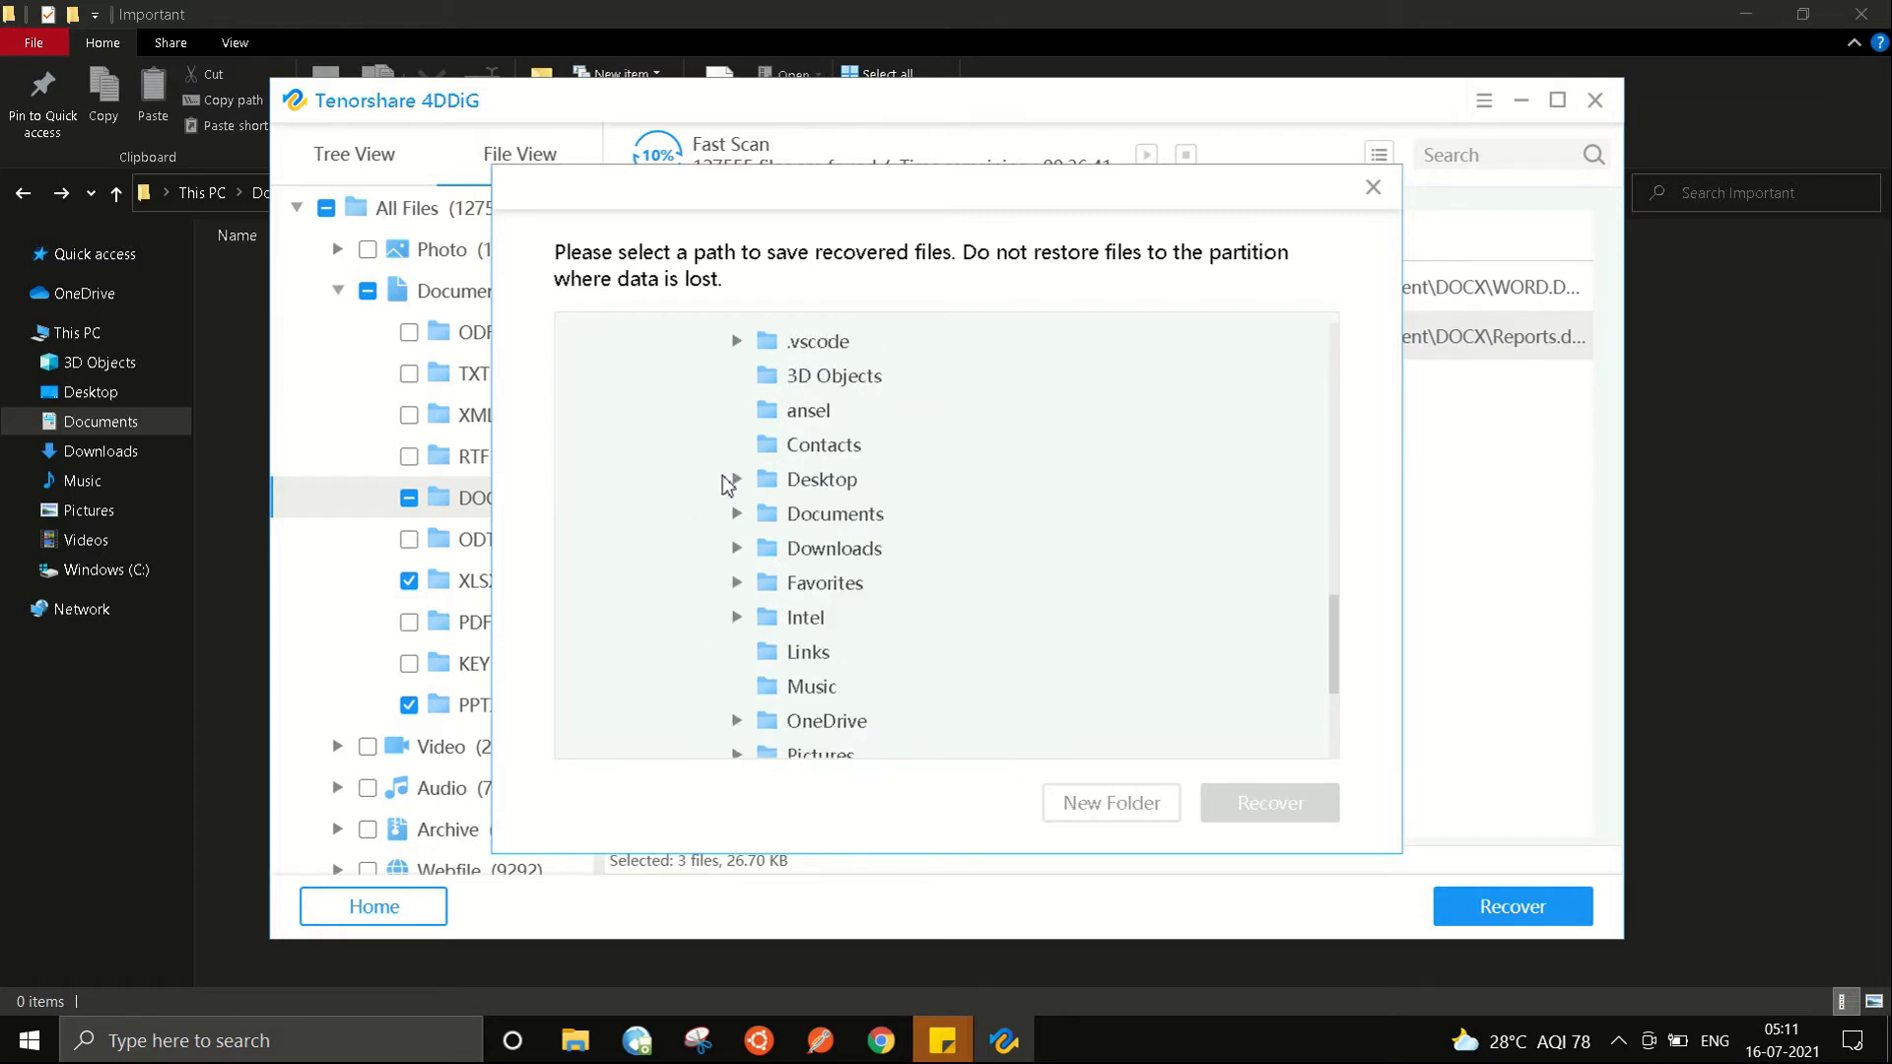
- Expand Documents > Work, select Important and recover there, dismissing the first lost-partition warning
click(735, 514)
scroll(737, 567, down, 2)
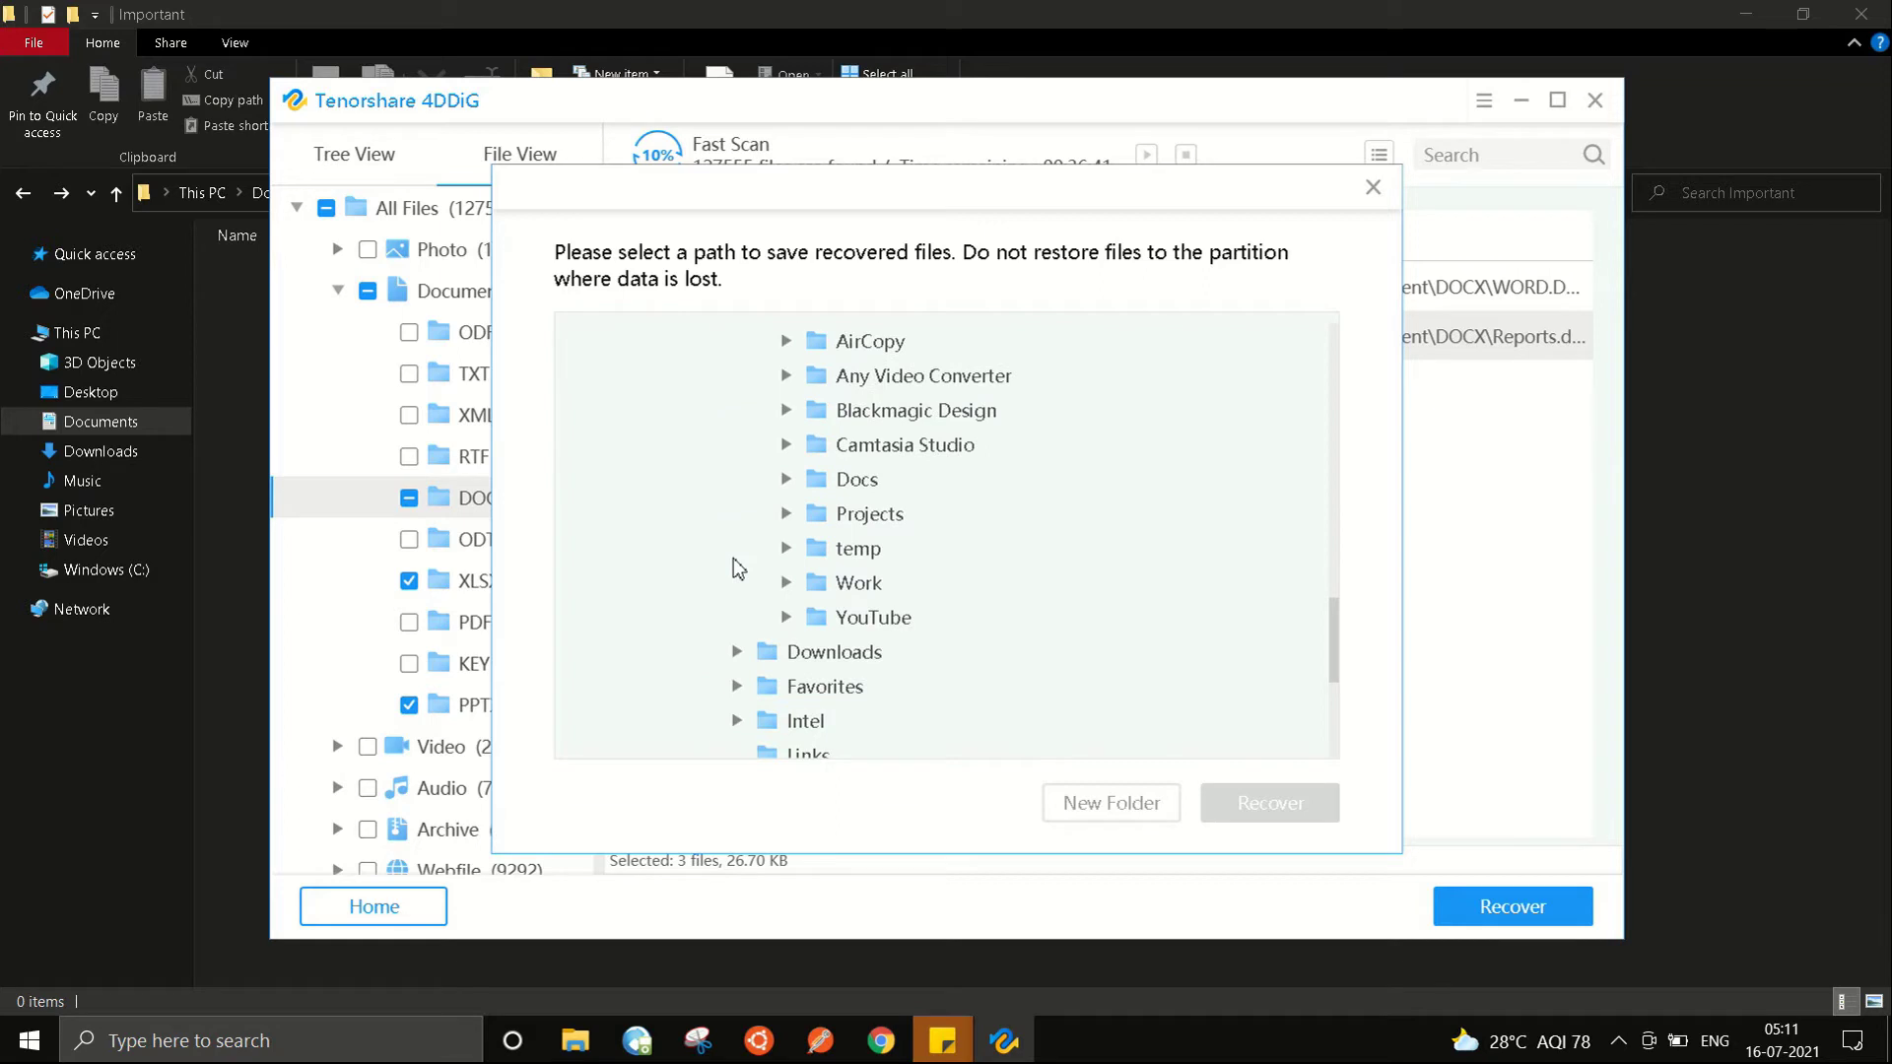
click(794, 582)
click(932, 618)
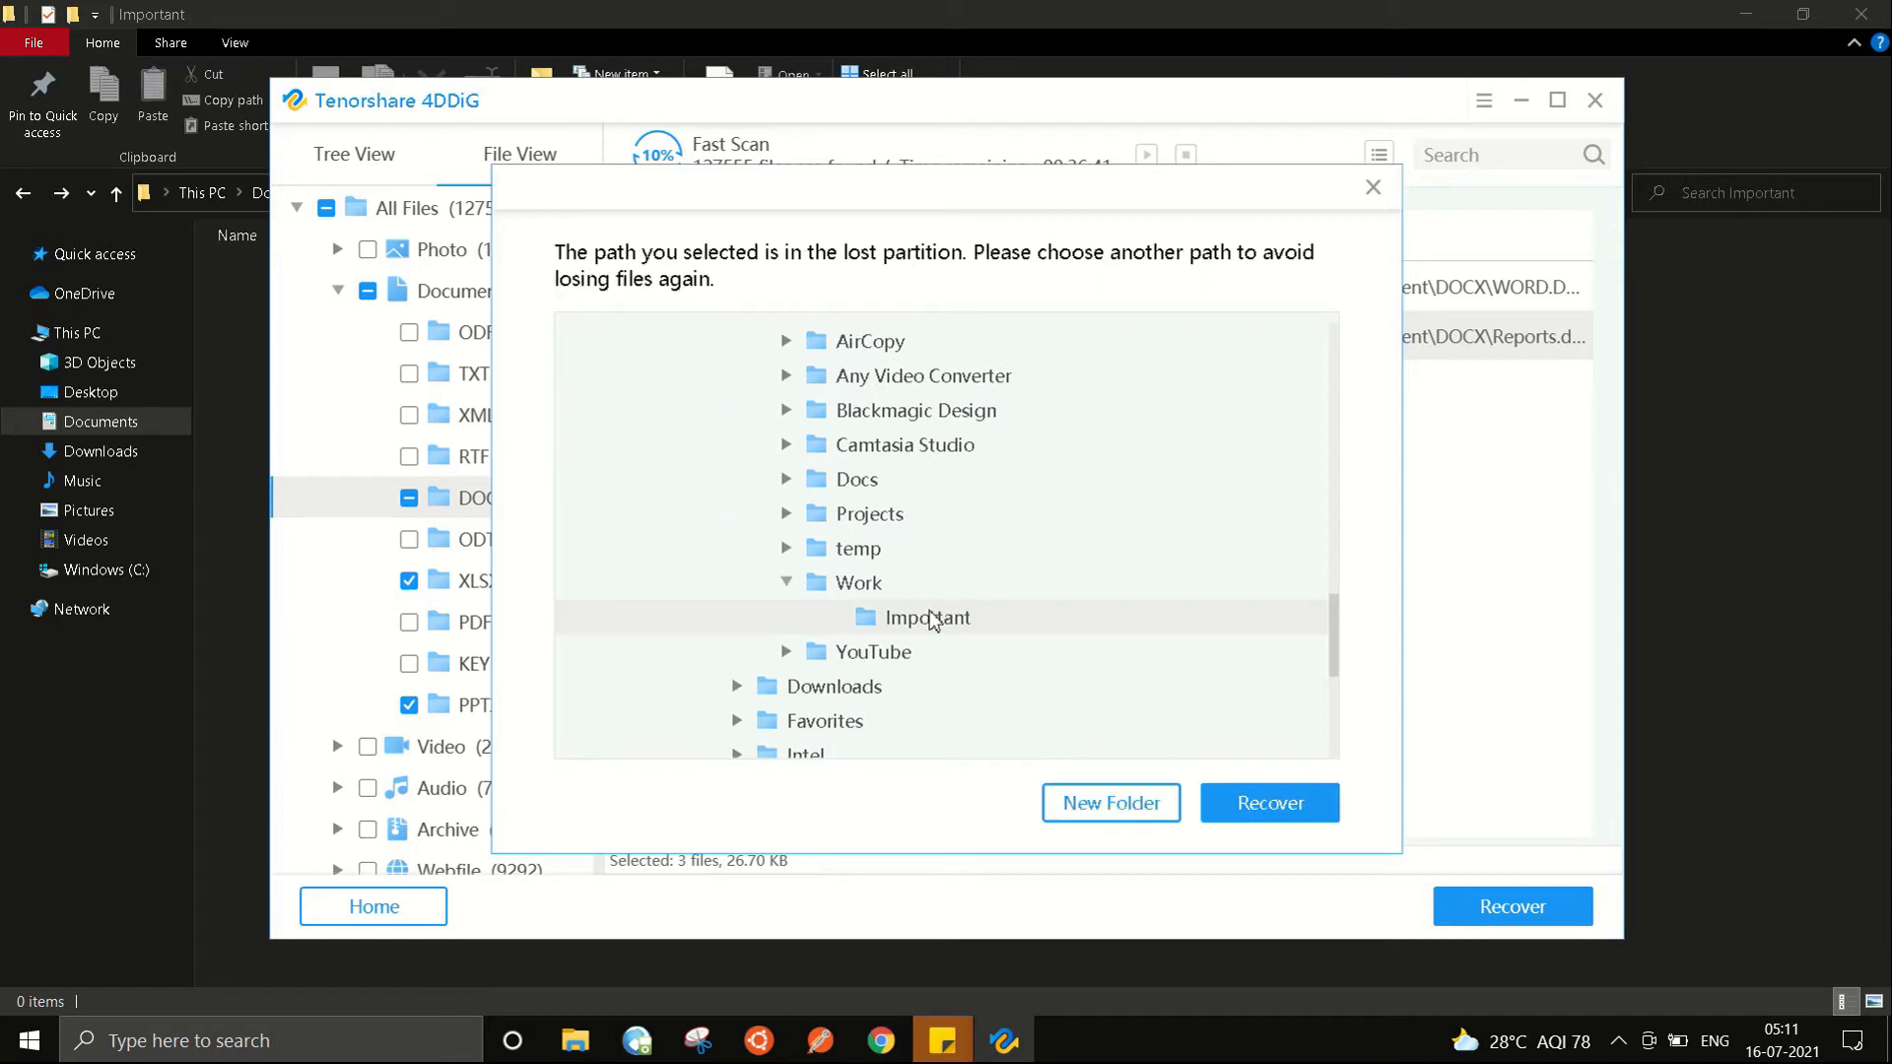
click(1256, 803)
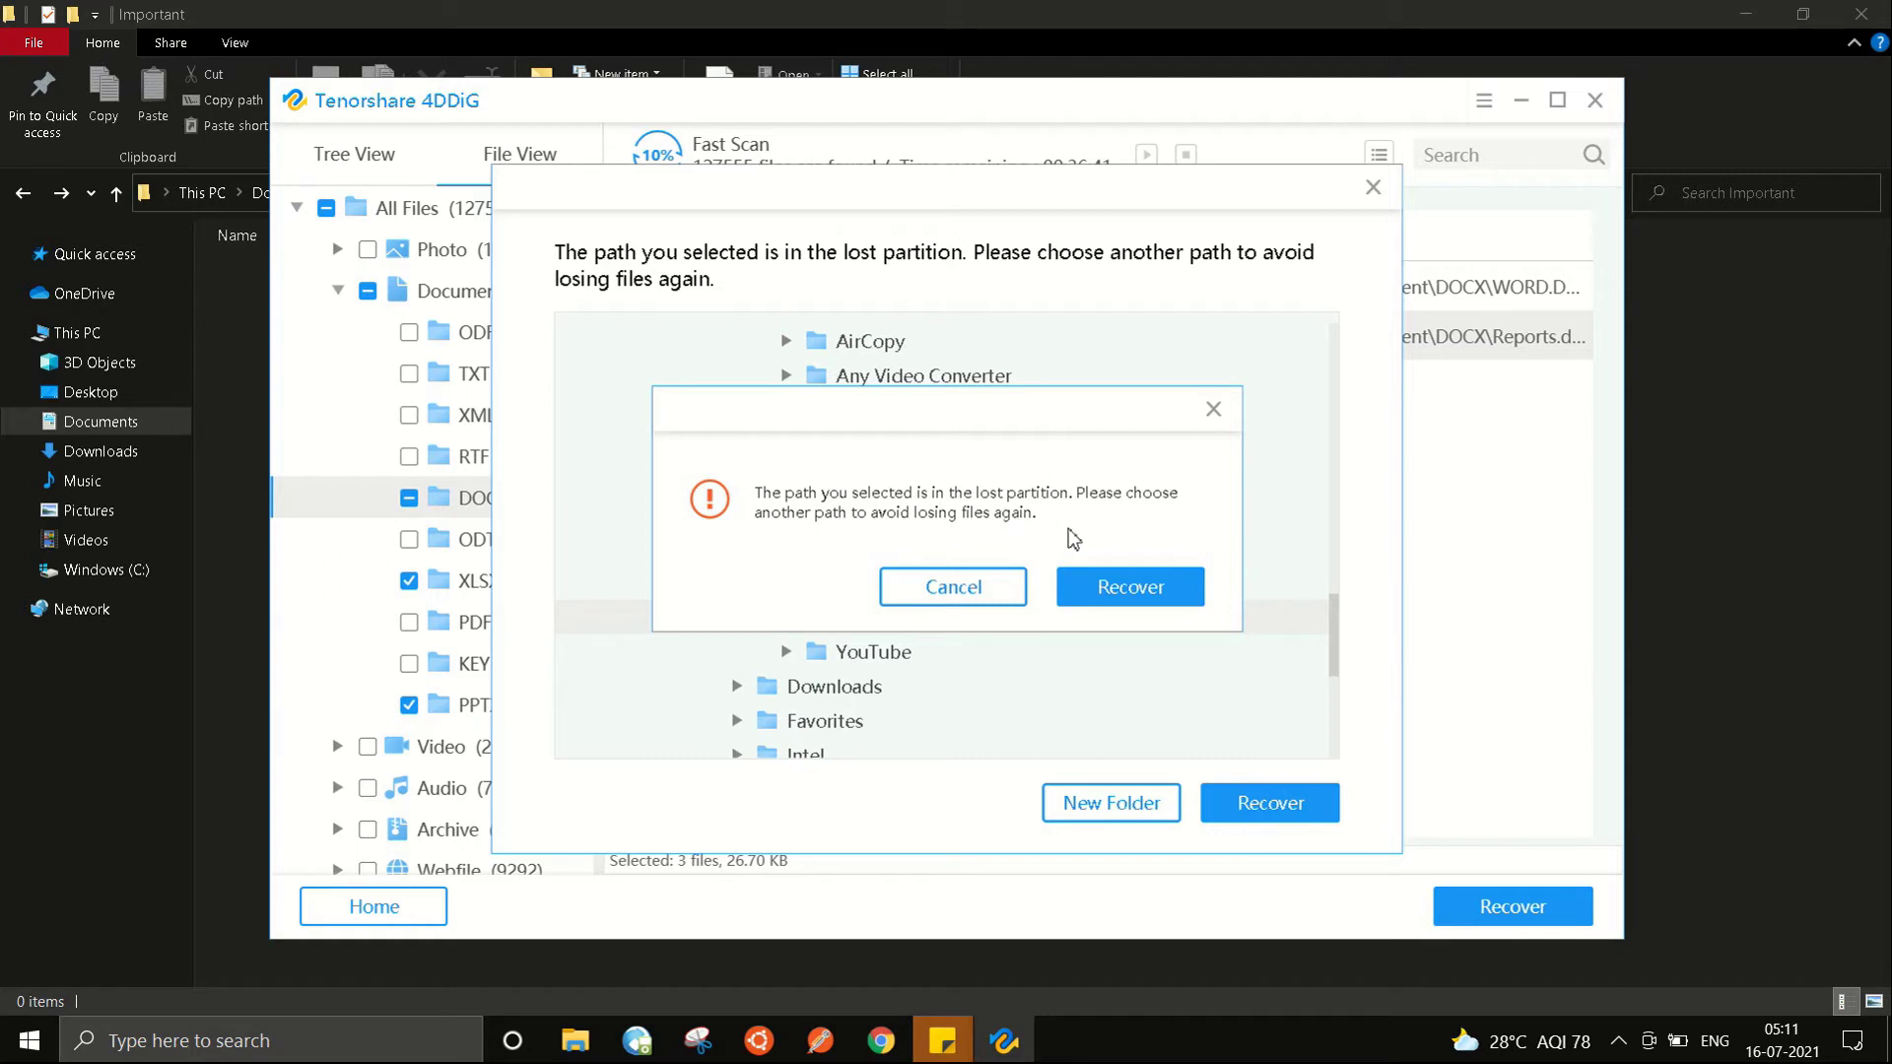
click(1013, 591)
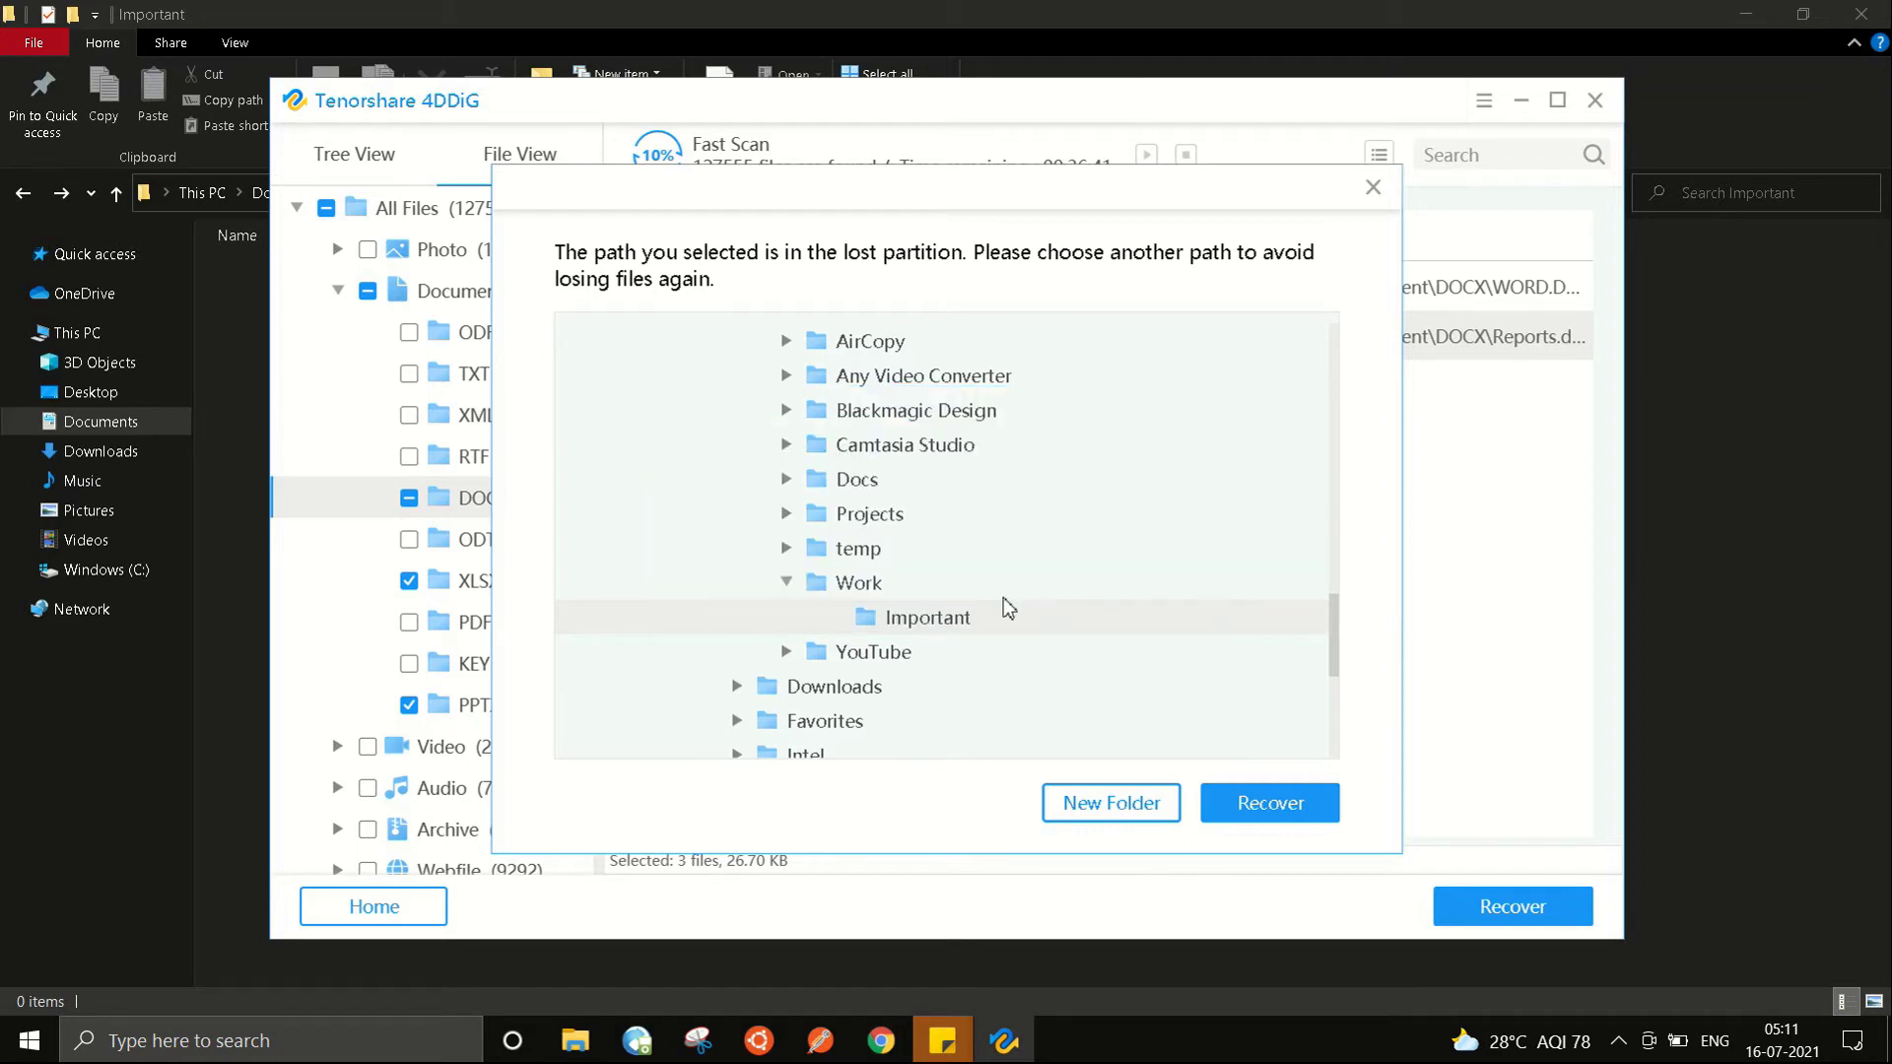
click(1275, 799)
- Confirm recovery, then open Important > 4DDIG > 20210716_051150 > All Files > Document > DOCX
click(1143, 595)
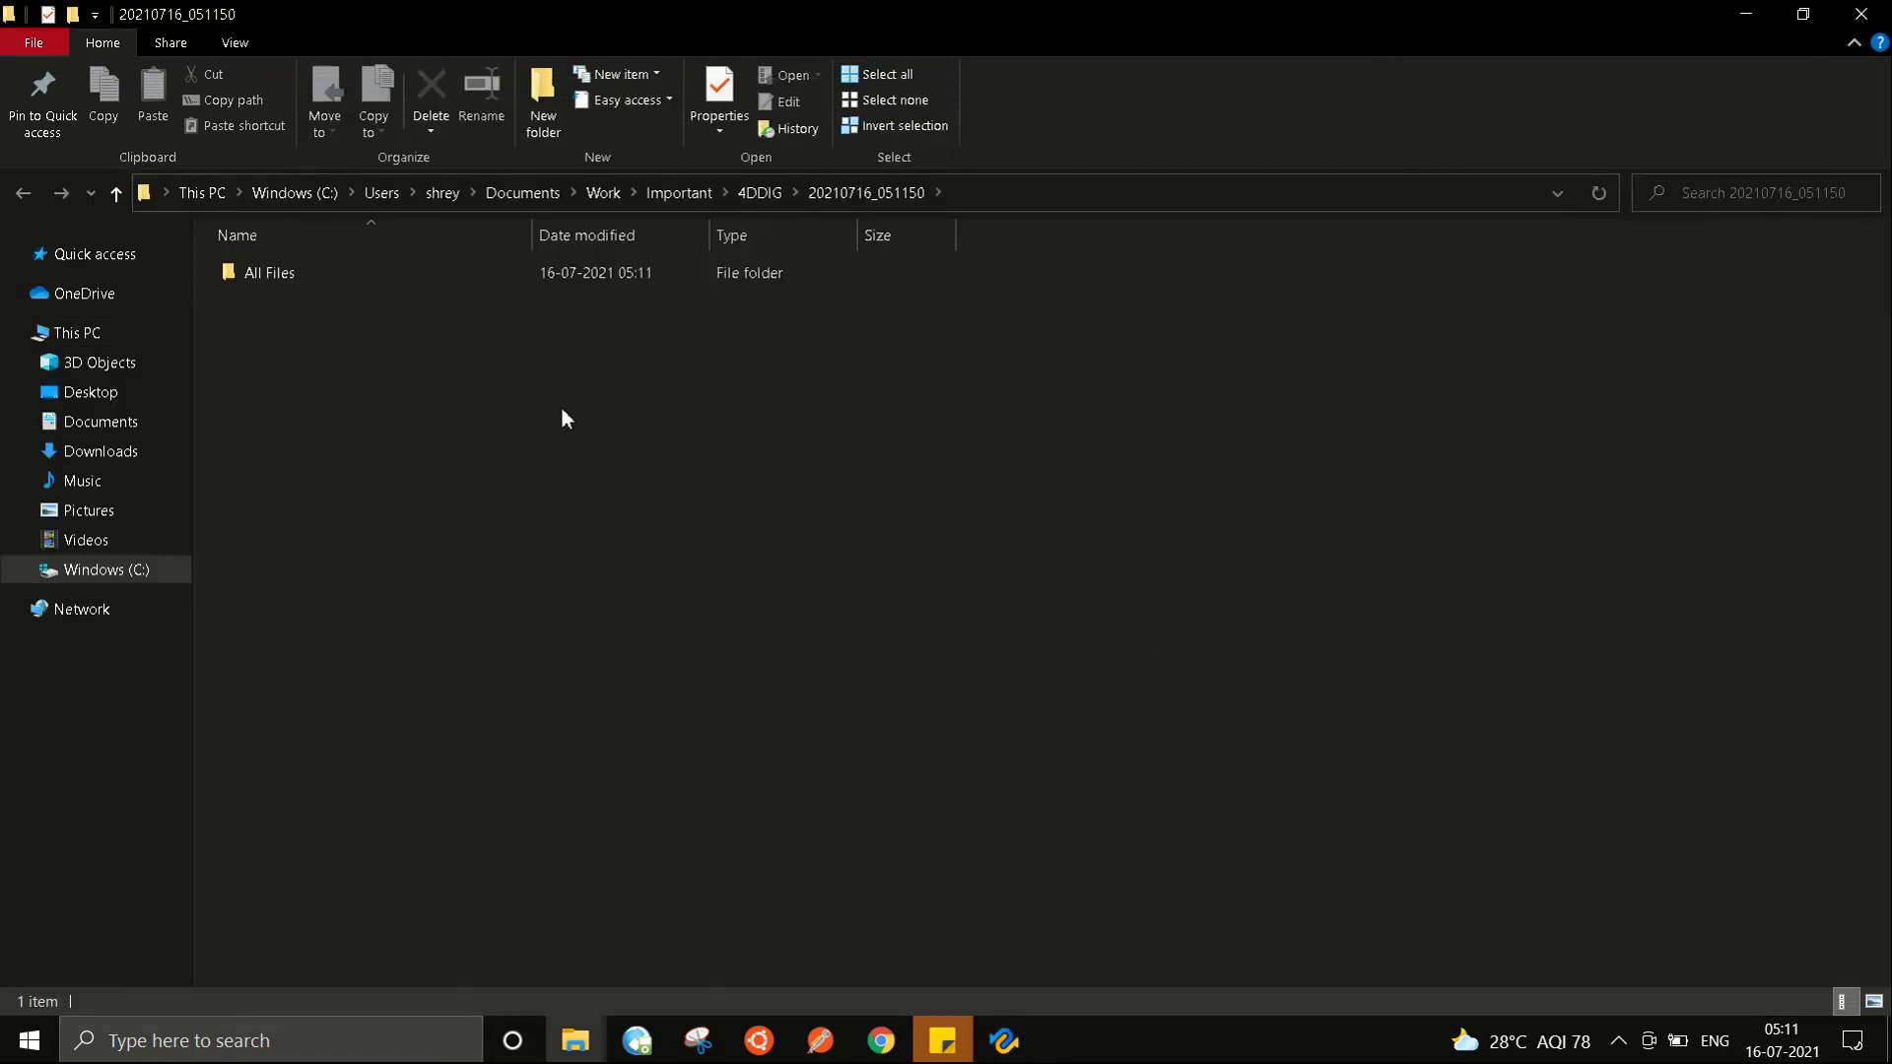
click(677, 192)
double_click(278, 275)
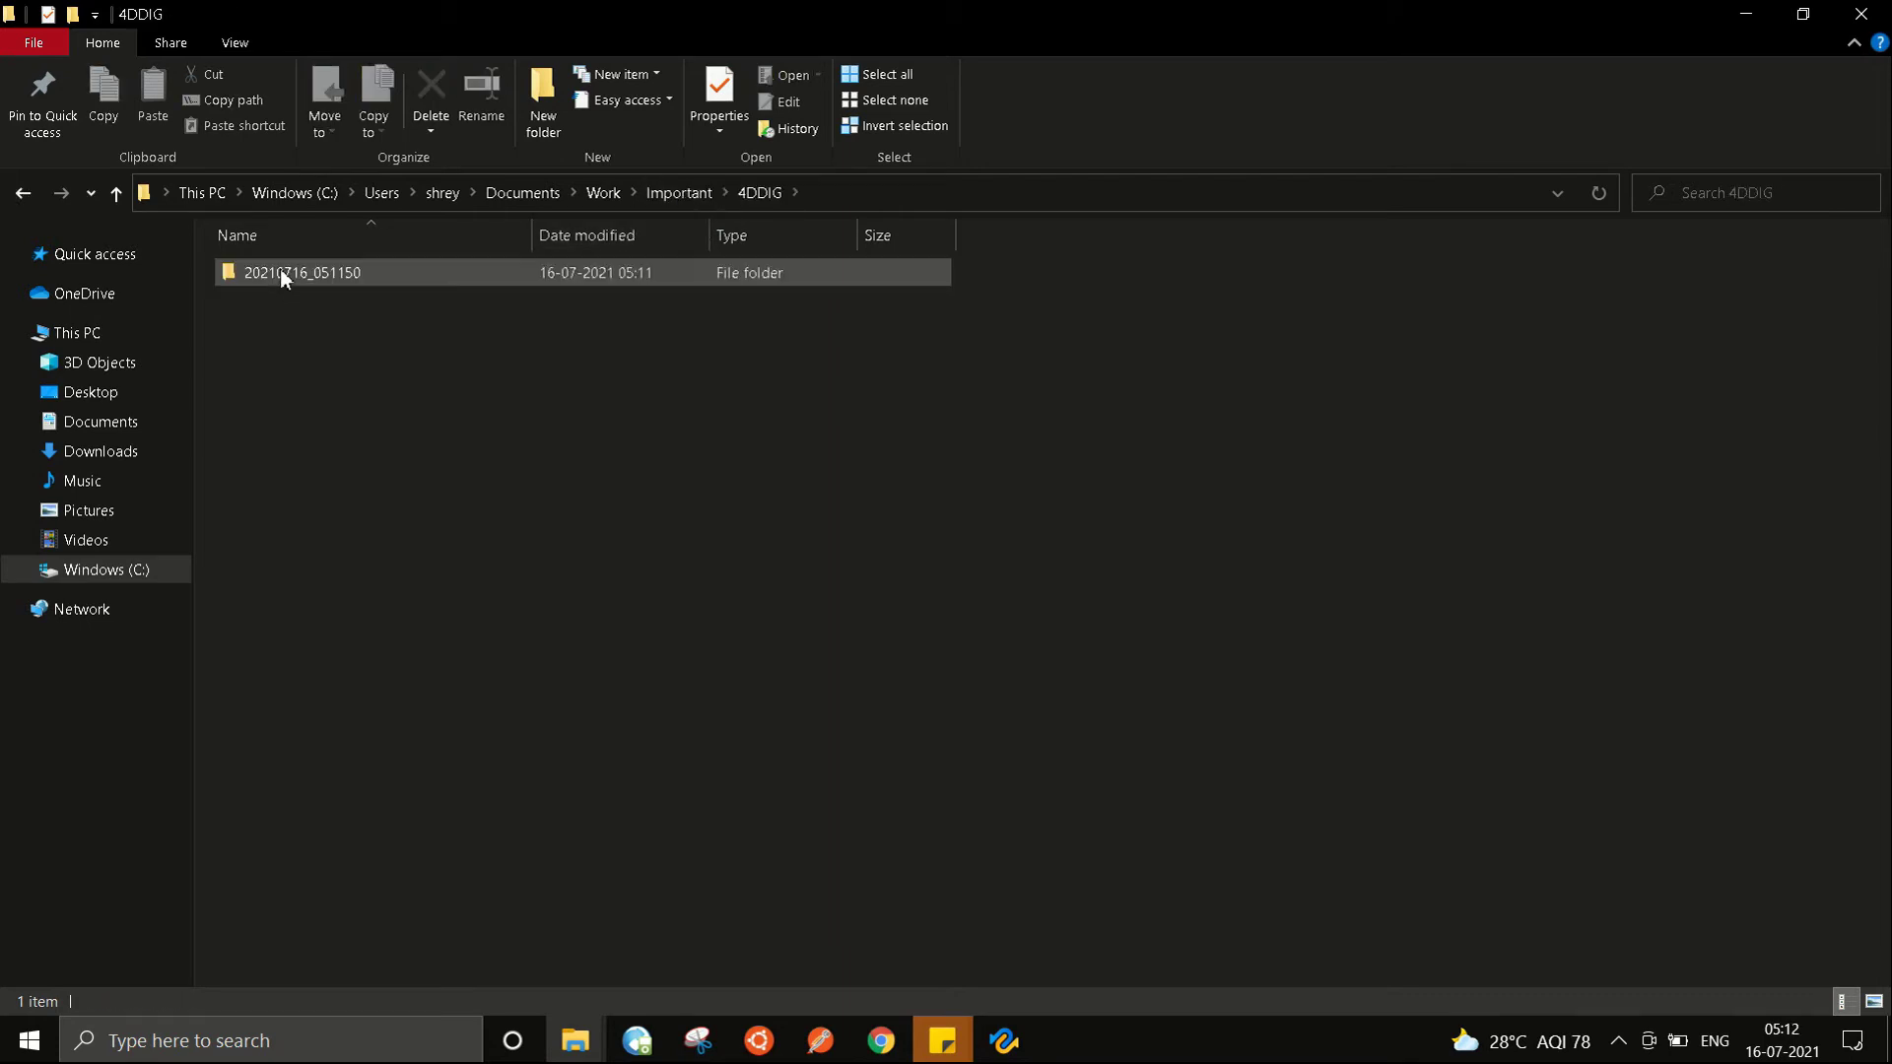
double_click(280, 268)
double_click(280, 268)
double_click(280, 268)
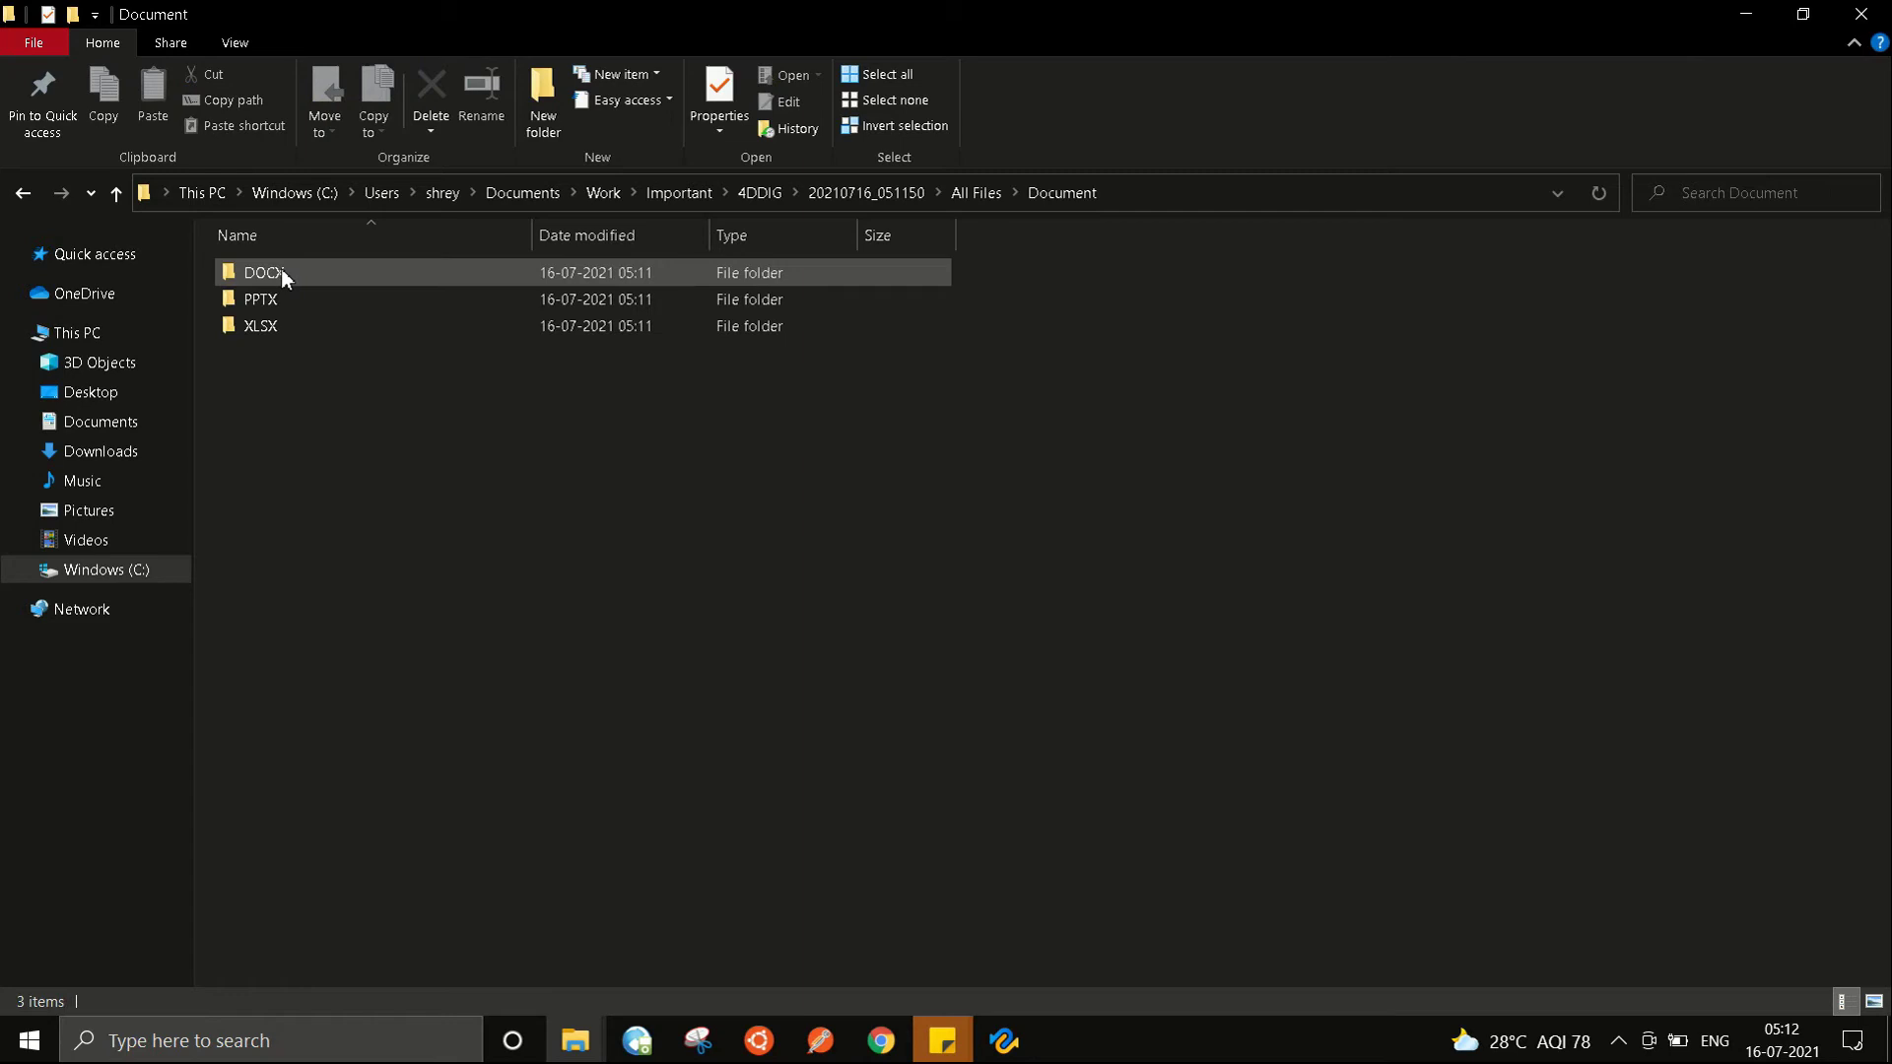
double_click(283, 275)
- Check Reports.docx, Client Presentation.pptx and Employee Details.xlsx in the DOCX, PPTX and XLSX folders
click(284, 273)
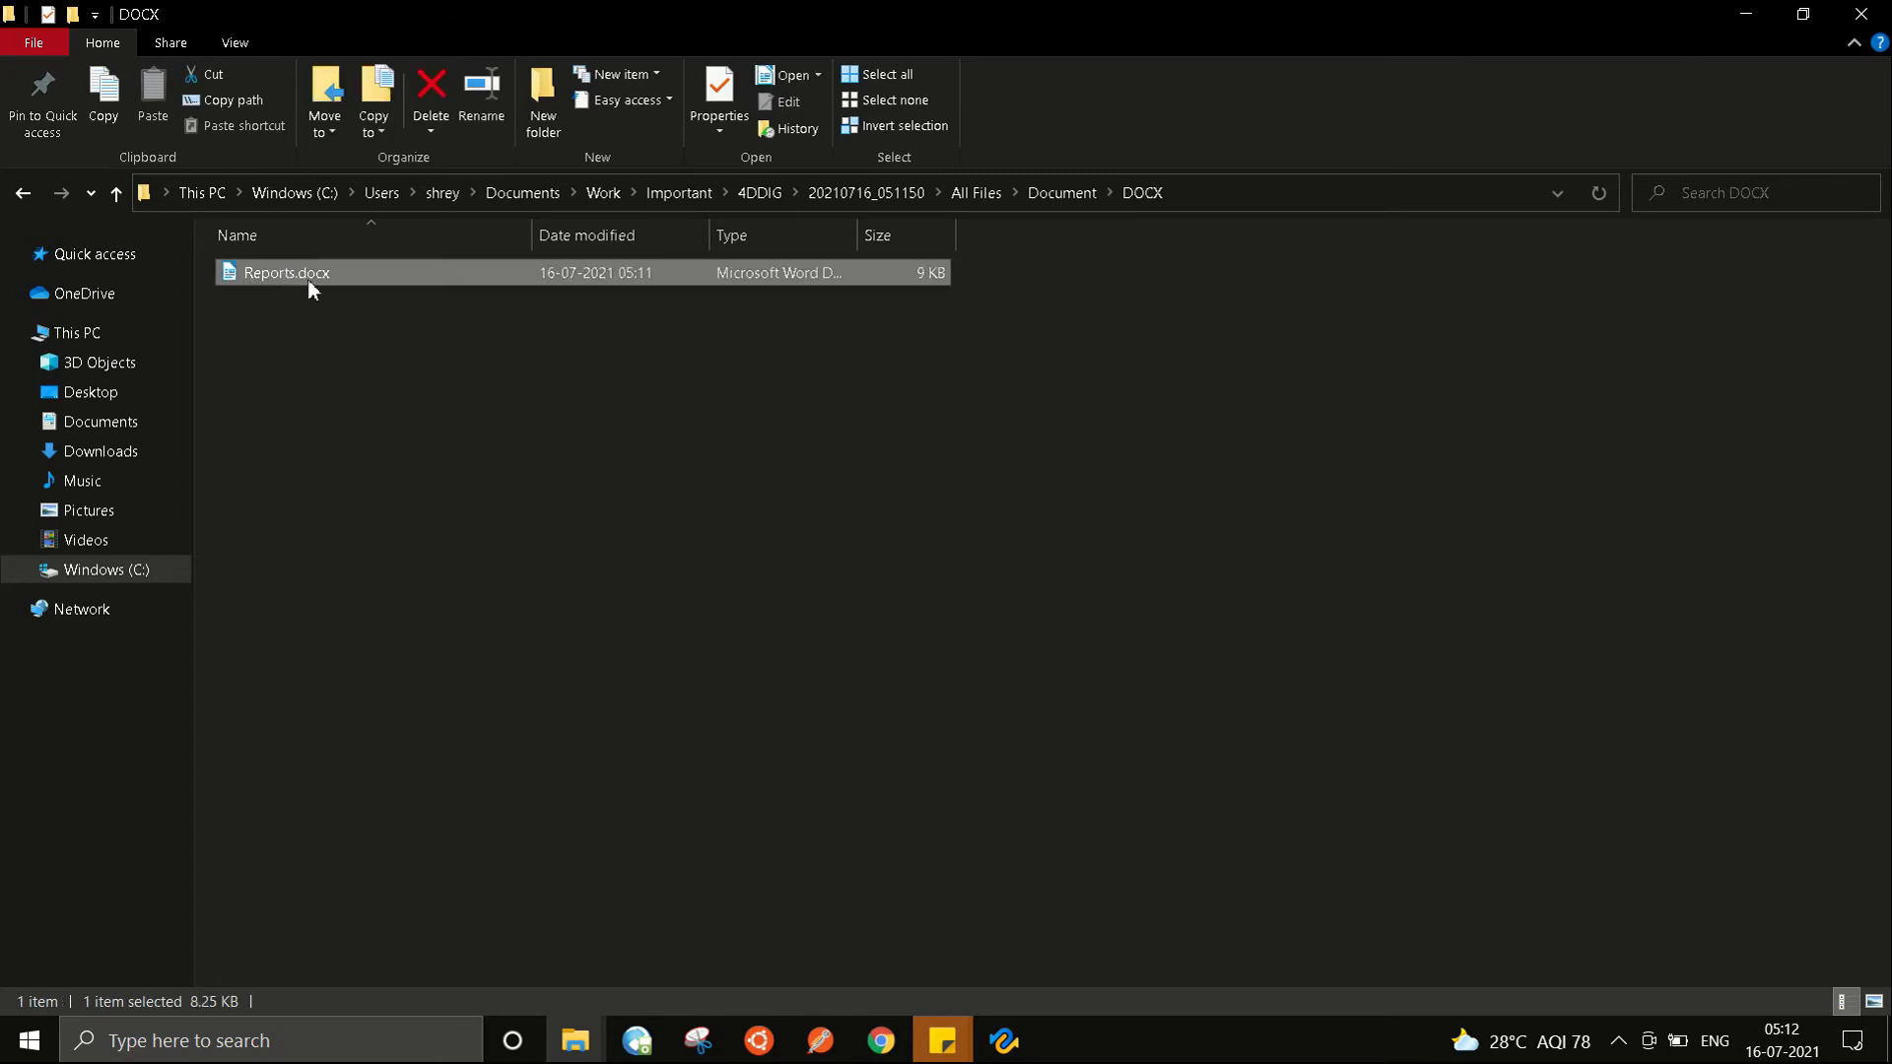
click(23, 194)
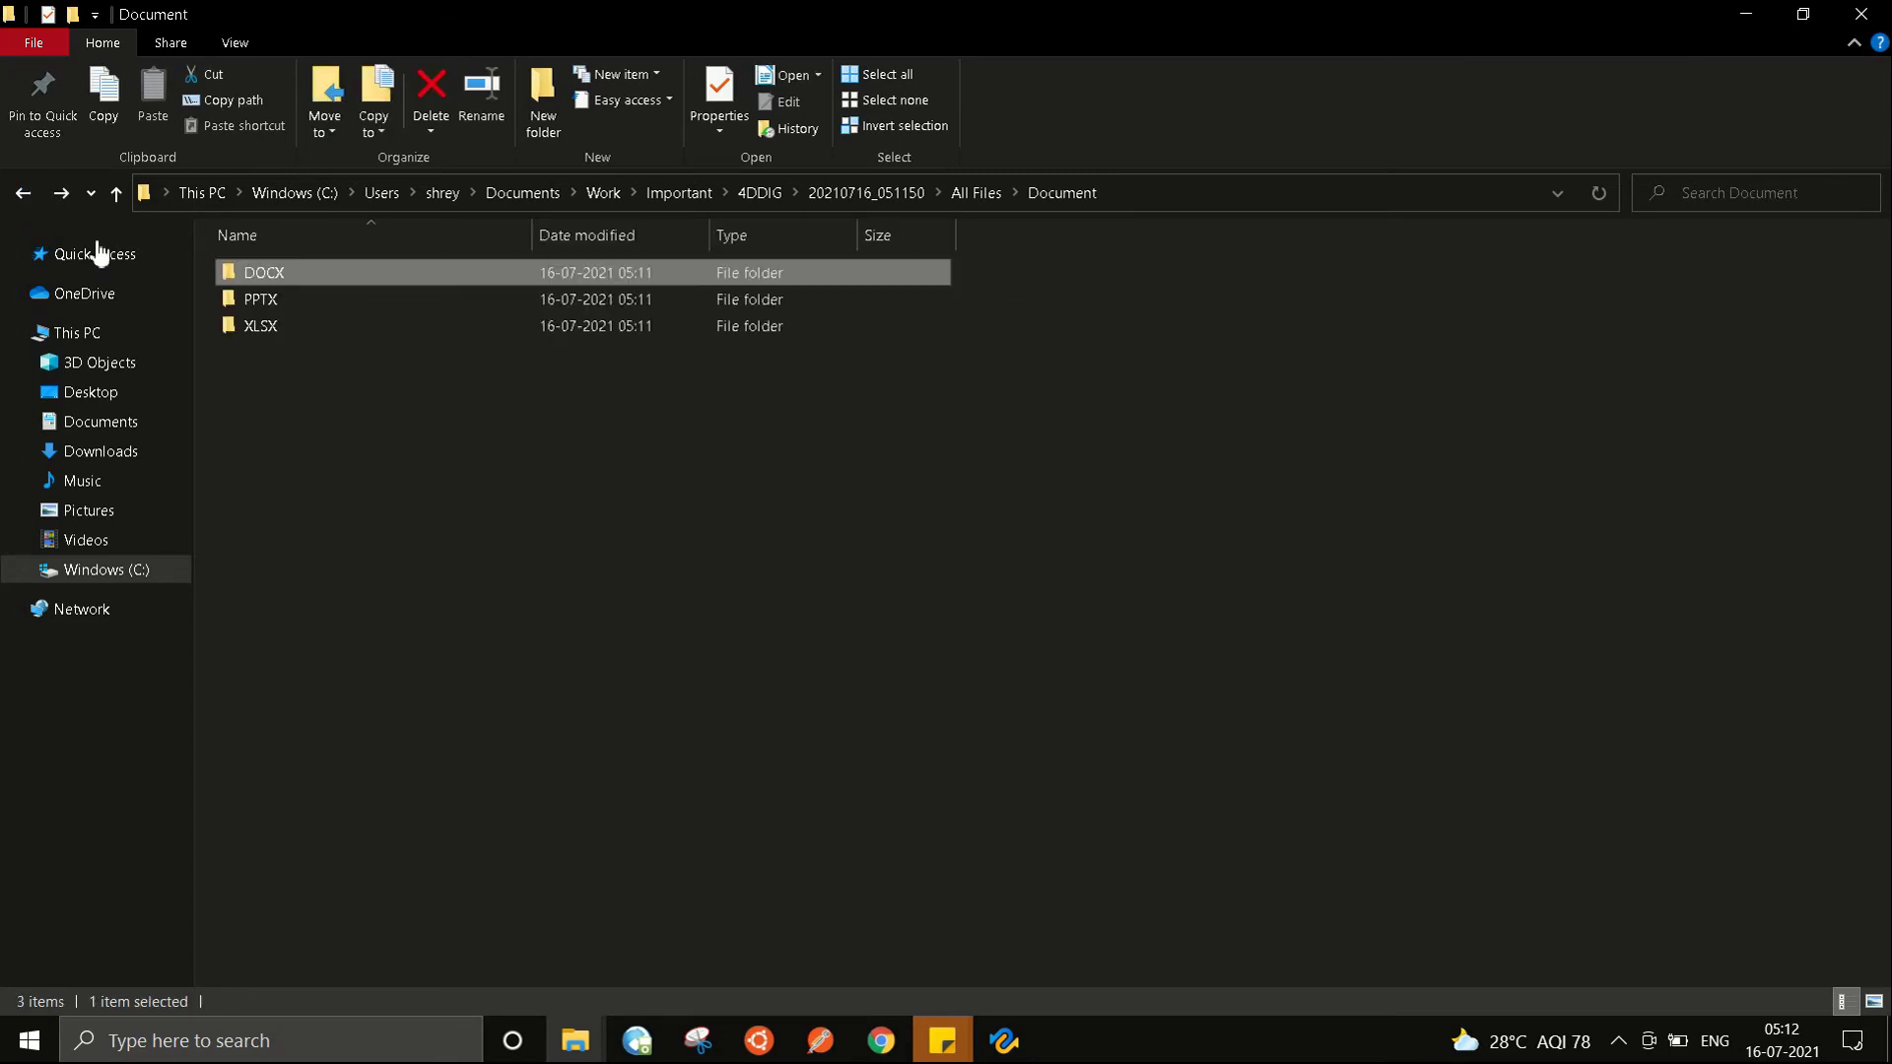
double_click(286, 302)
click(285, 276)
click(23, 193)
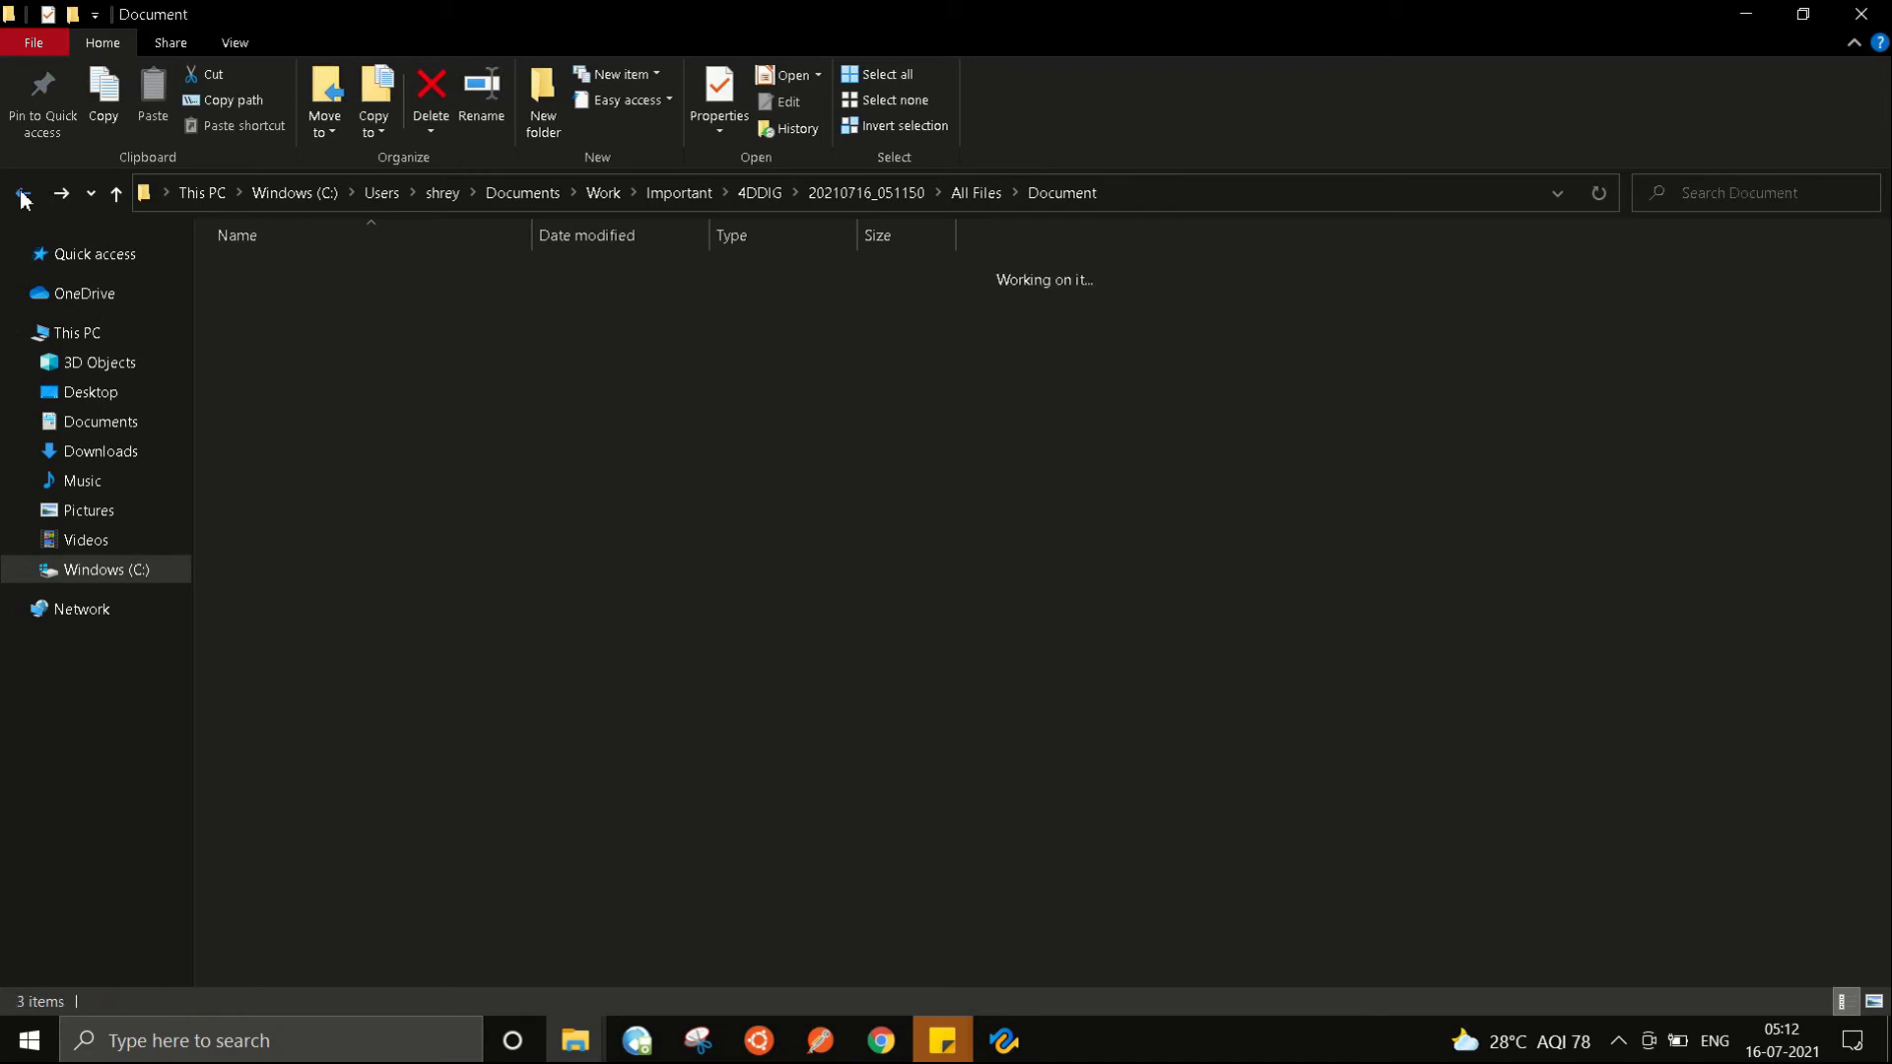
double_click(265, 331)
click(280, 266)
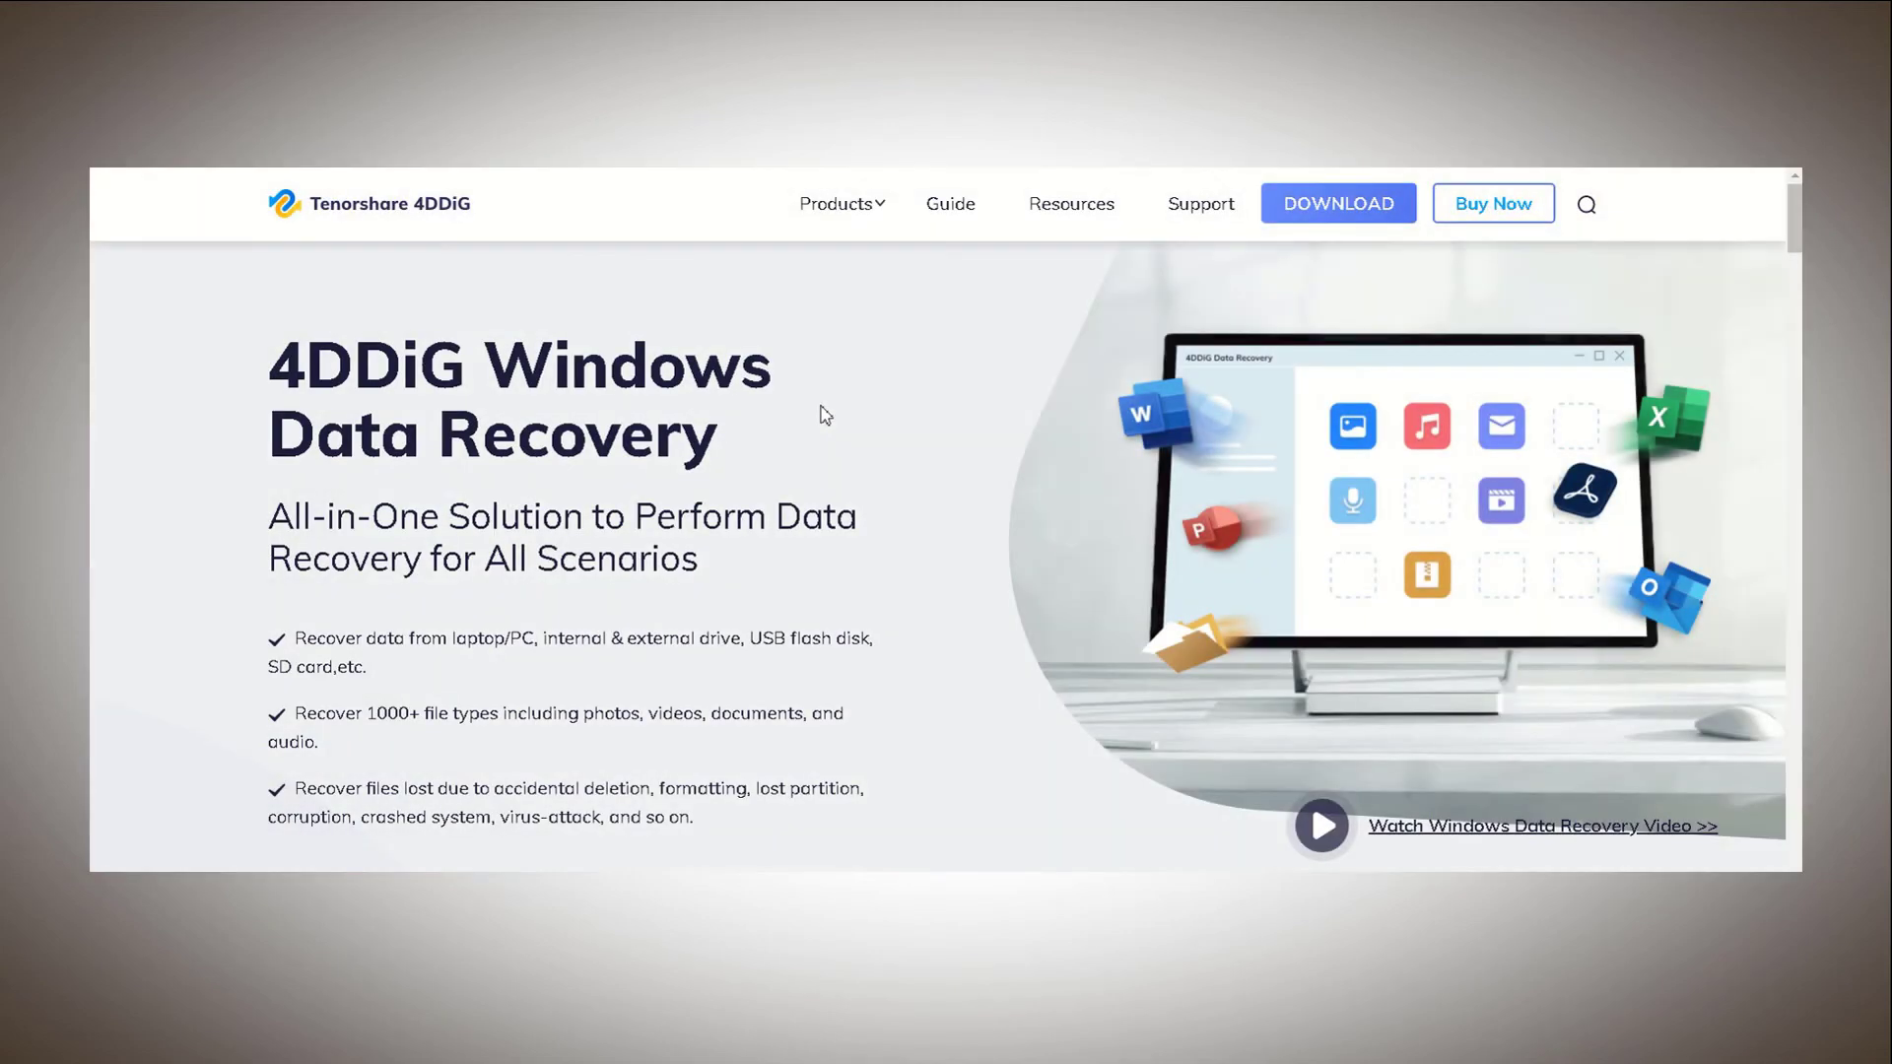
- Scroll through the product page past the technical specifications down to the FAQ section
scroll(826, 415, down, 1)
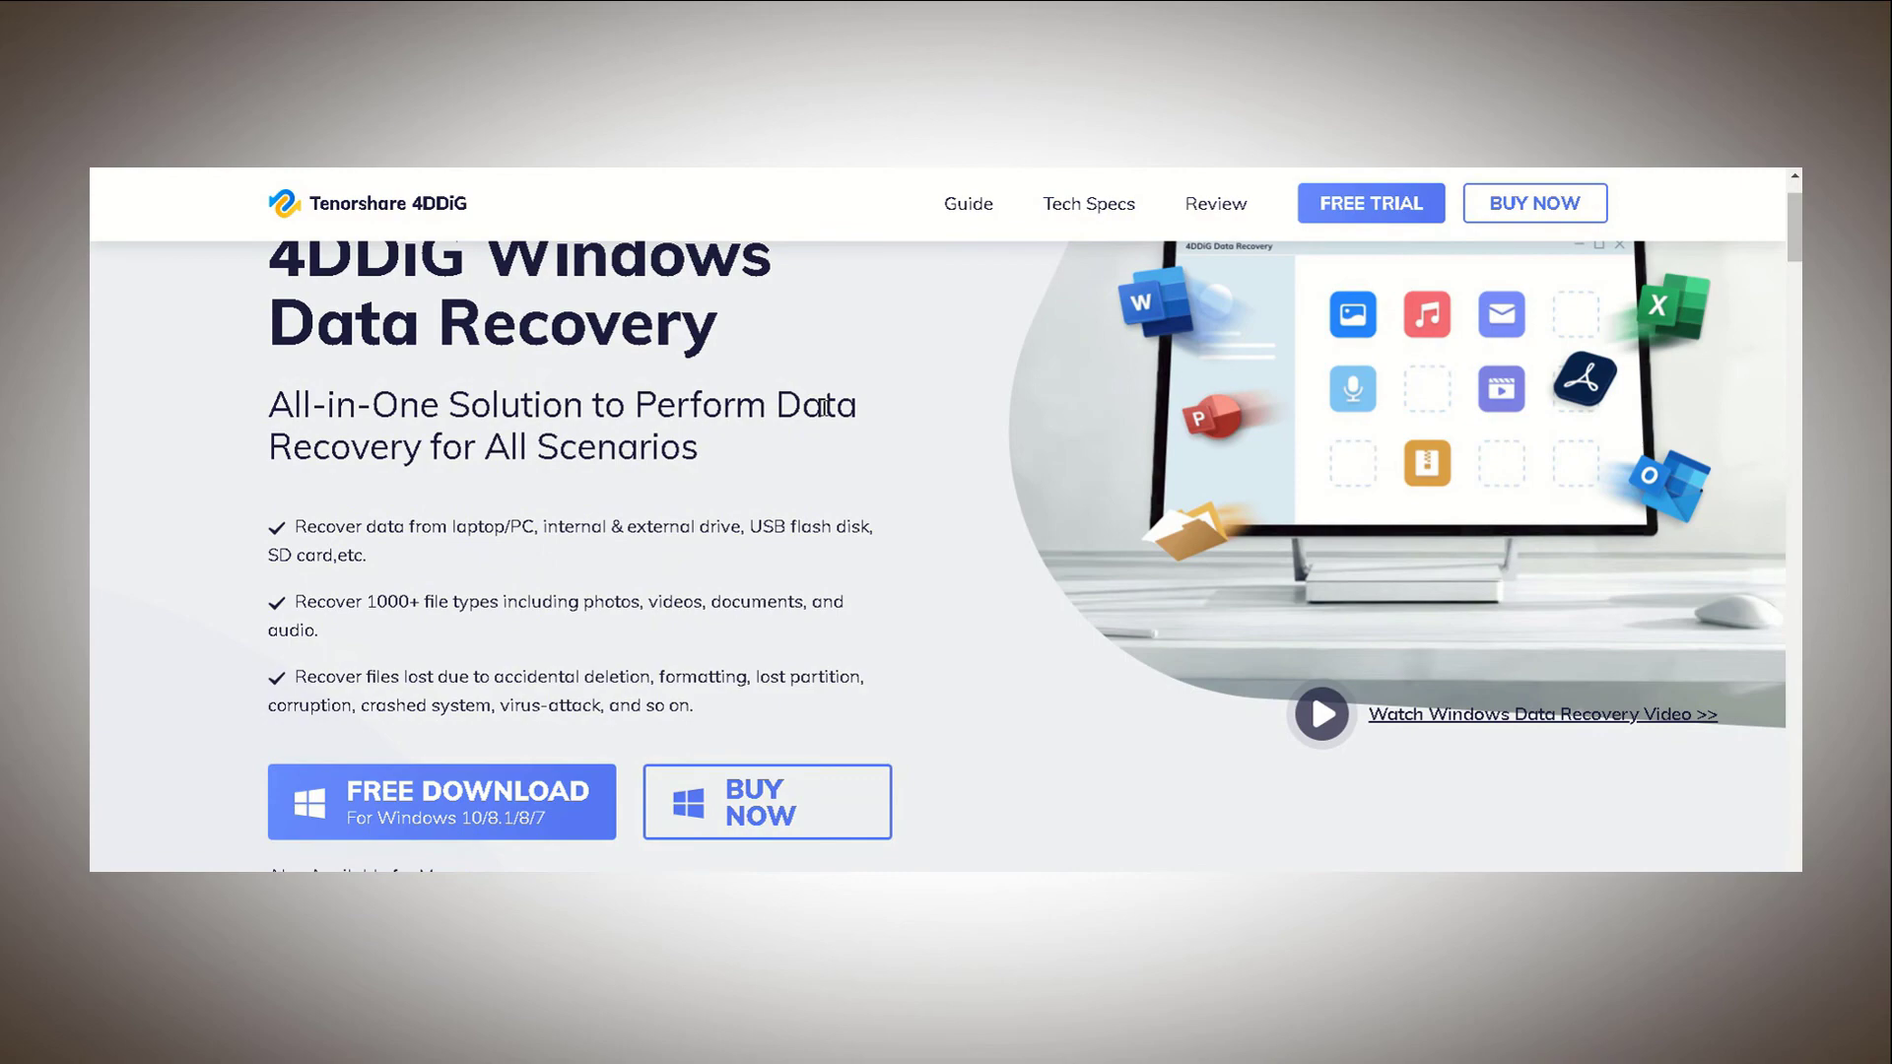
scroll(823, 407, down, 7)
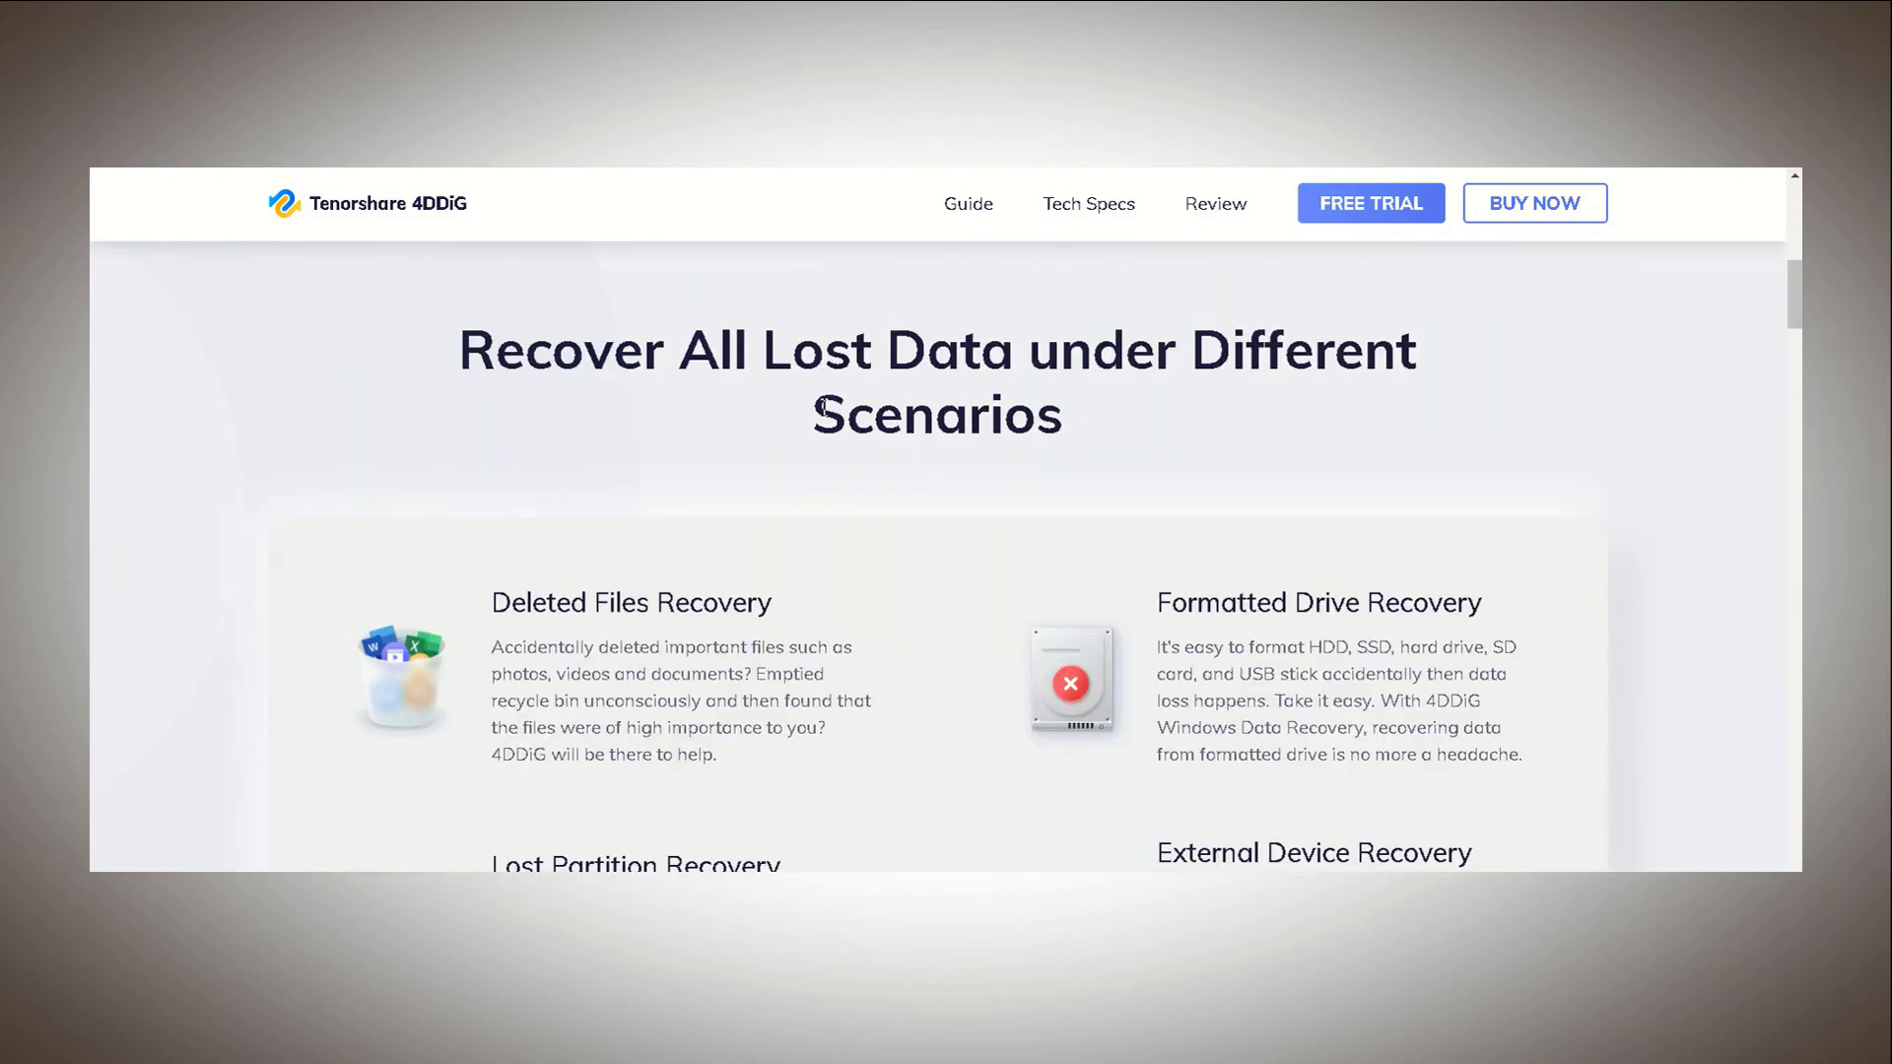
scroll(823, 407, down, 7)
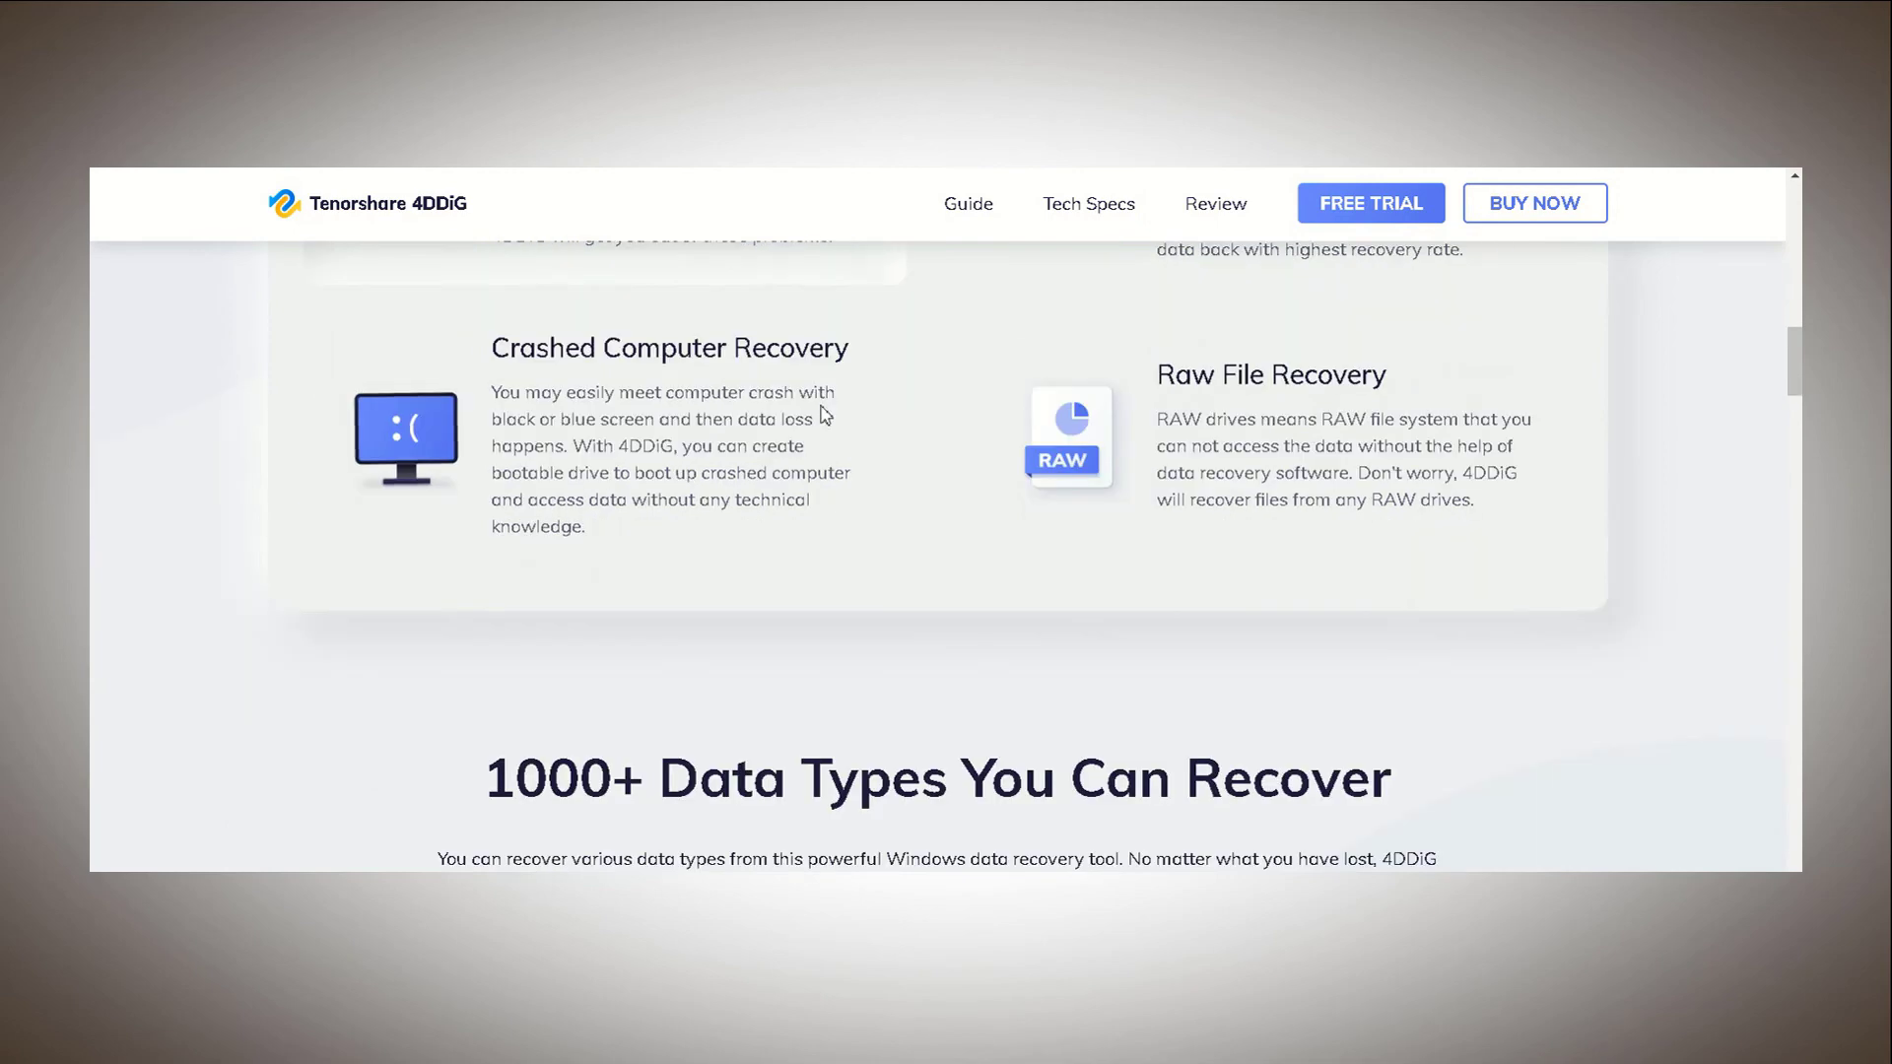
scroll(825, 404, down, 2)
scroll(826, 414, down, 2)
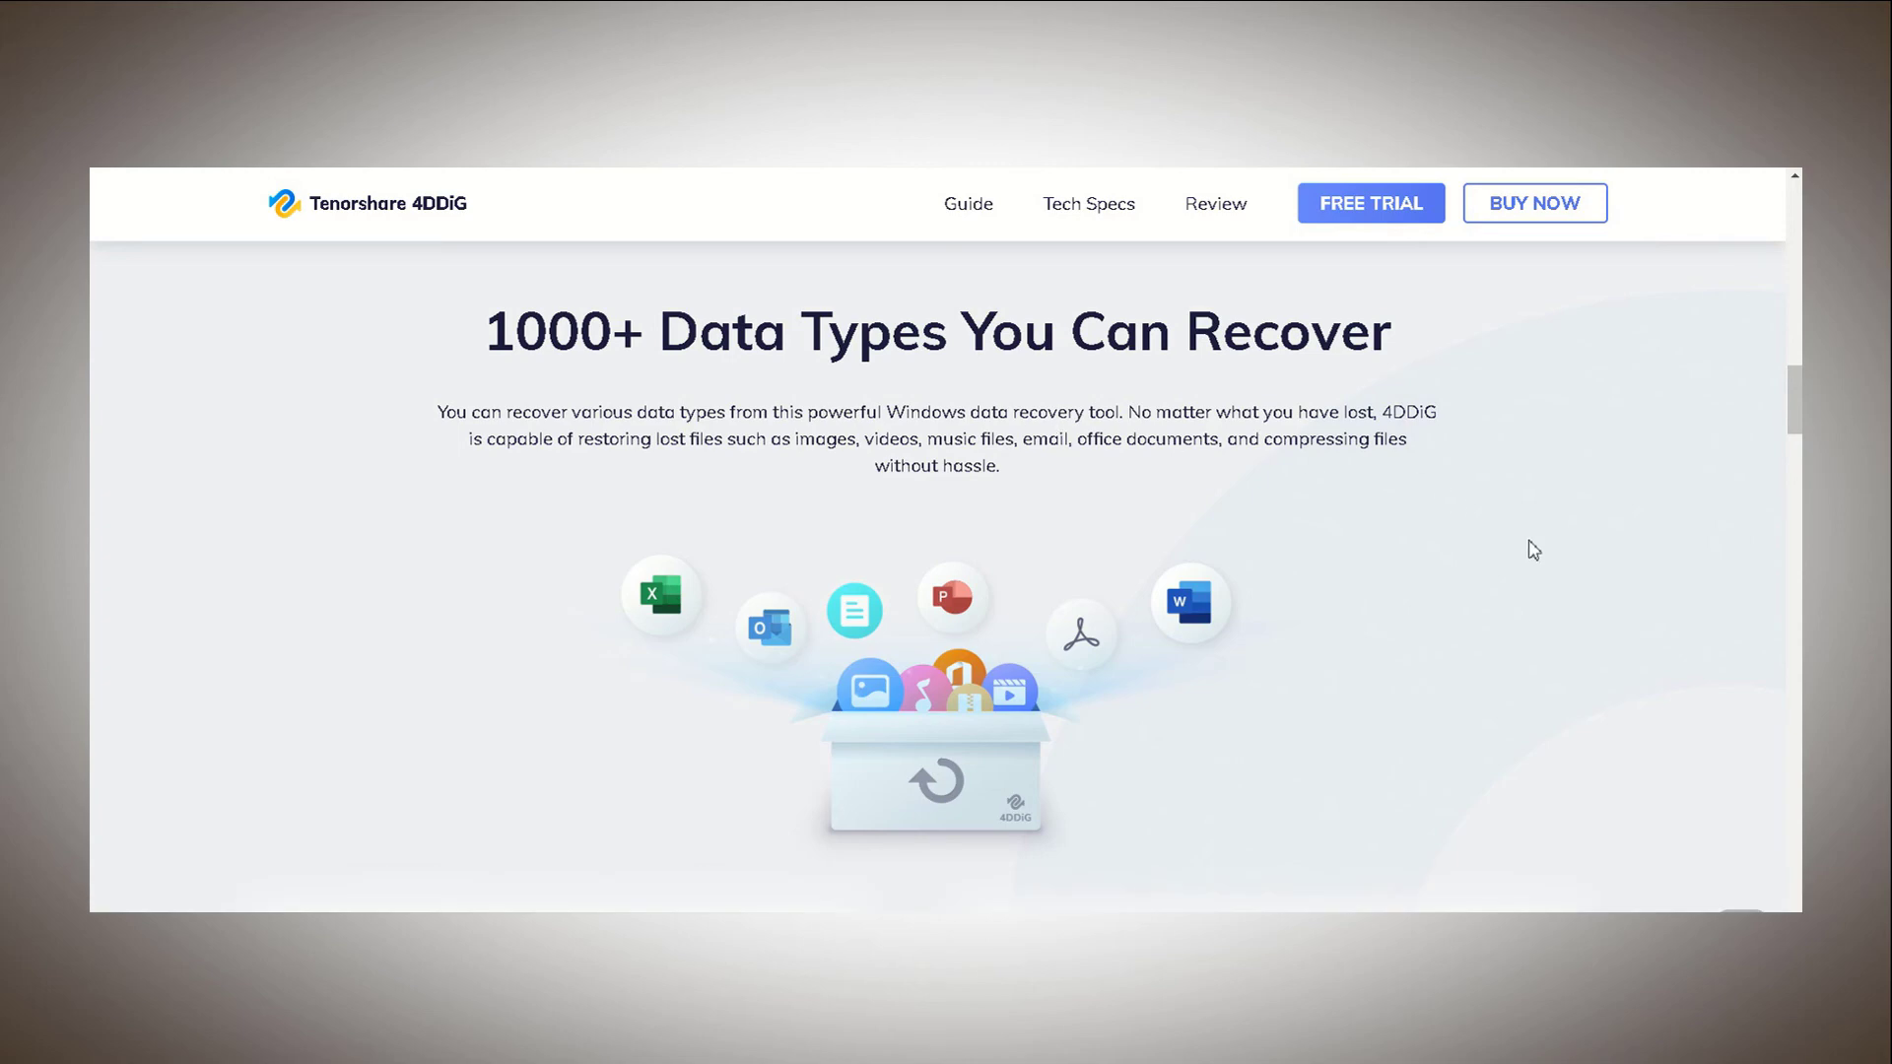
scroll(1535, 558, down, 6)
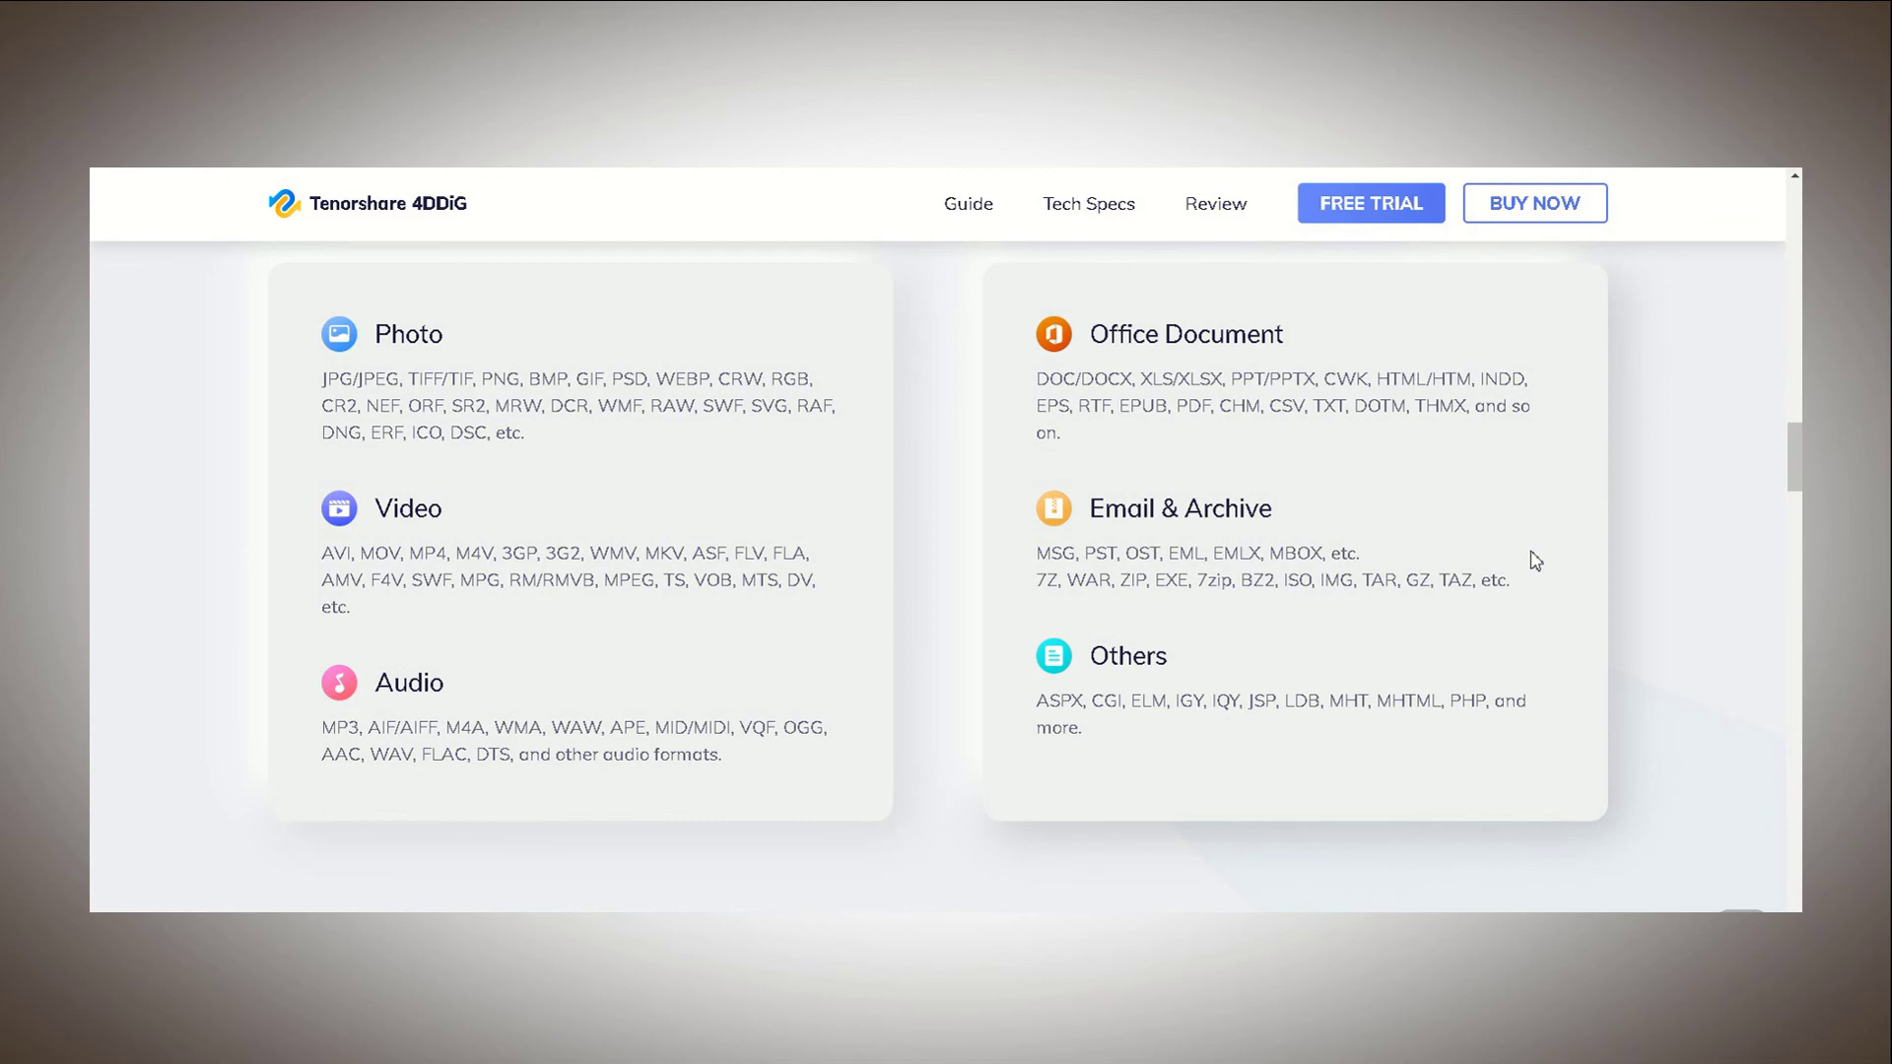
scroll(1535, 560, down, 10)
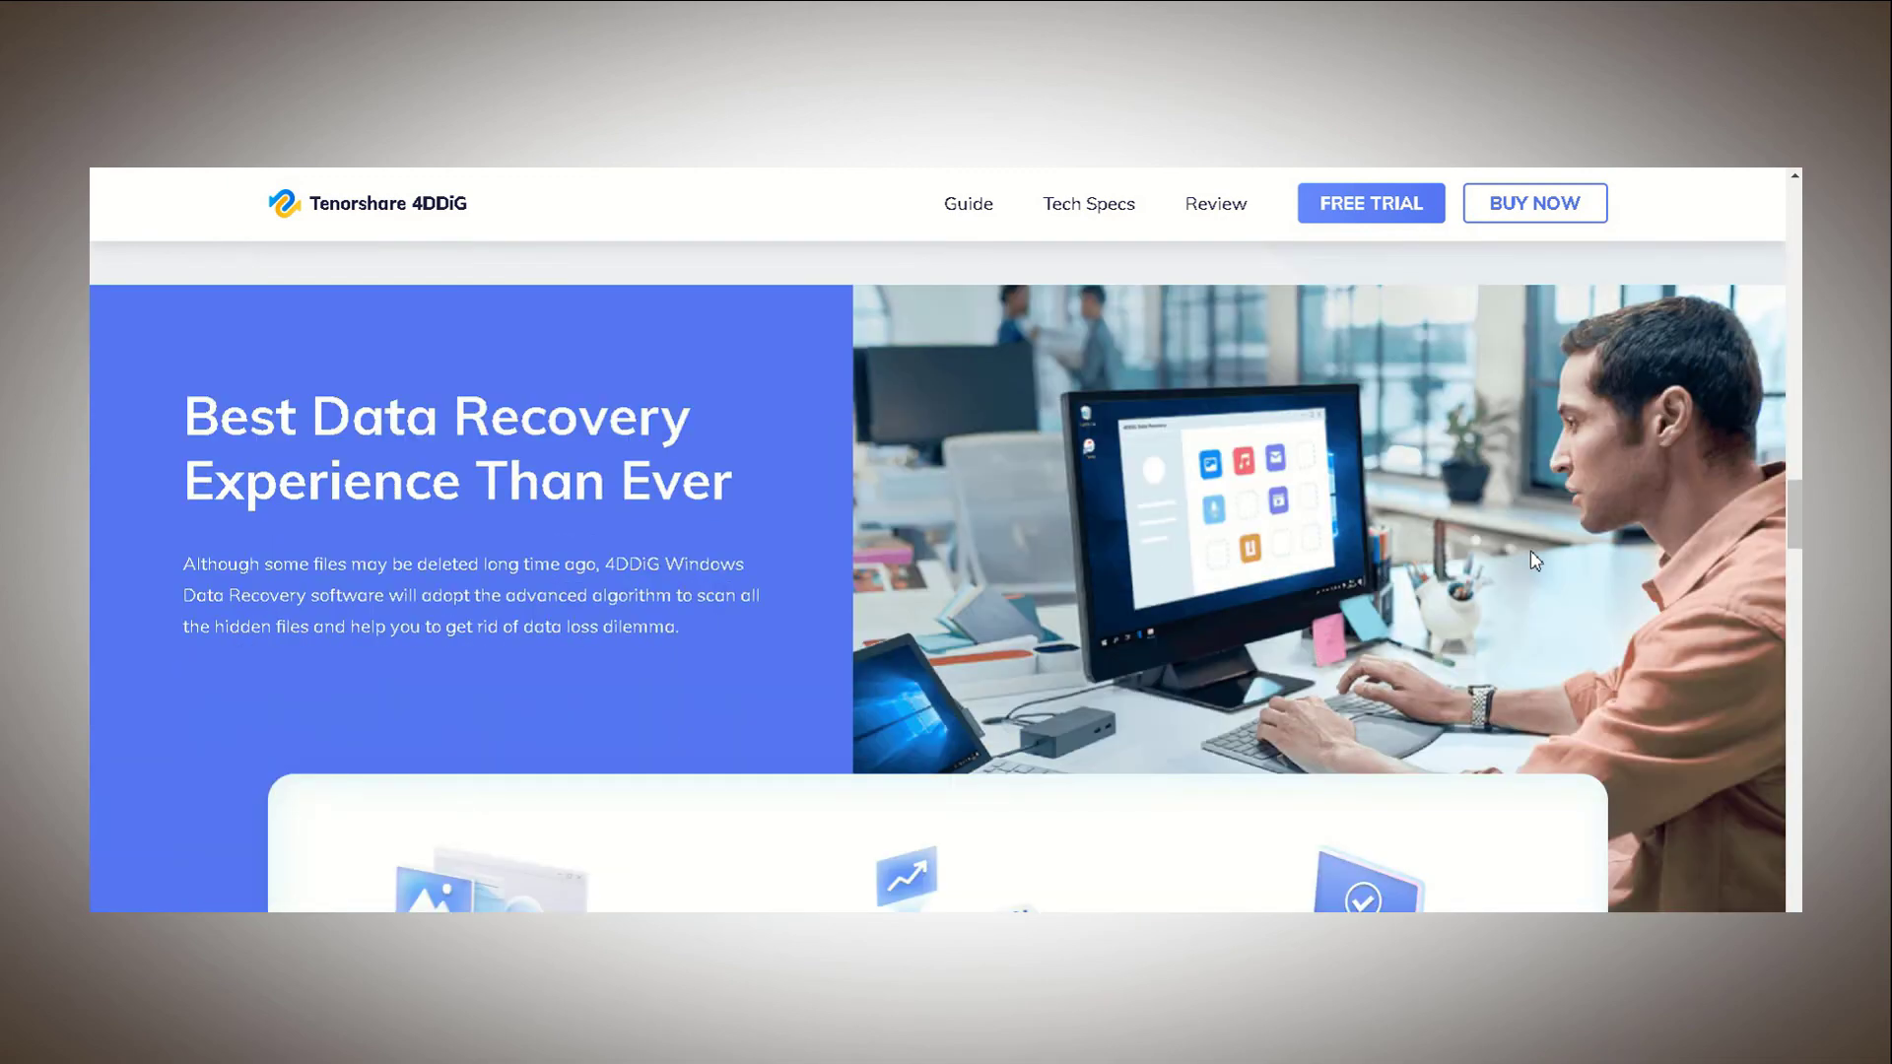
scroll(1535, 560, up, 1)
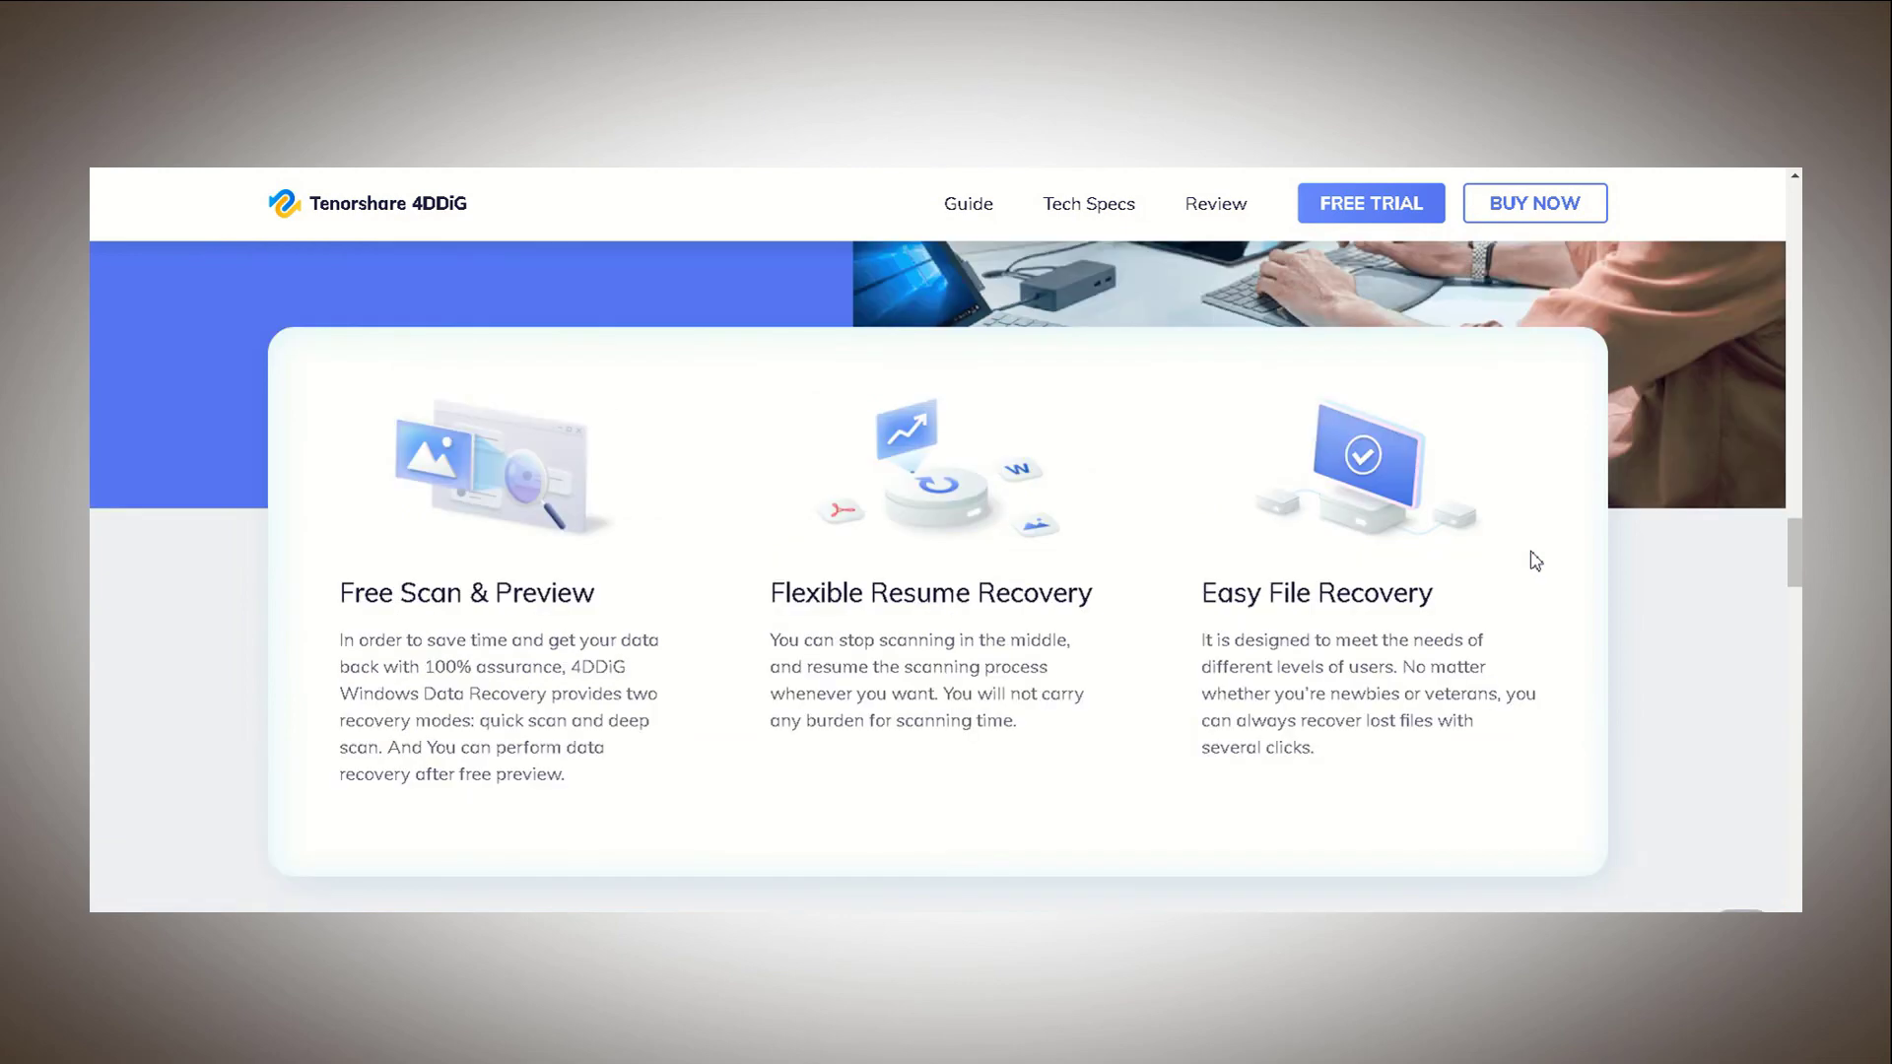
scroll(1536, 560, down, 7)
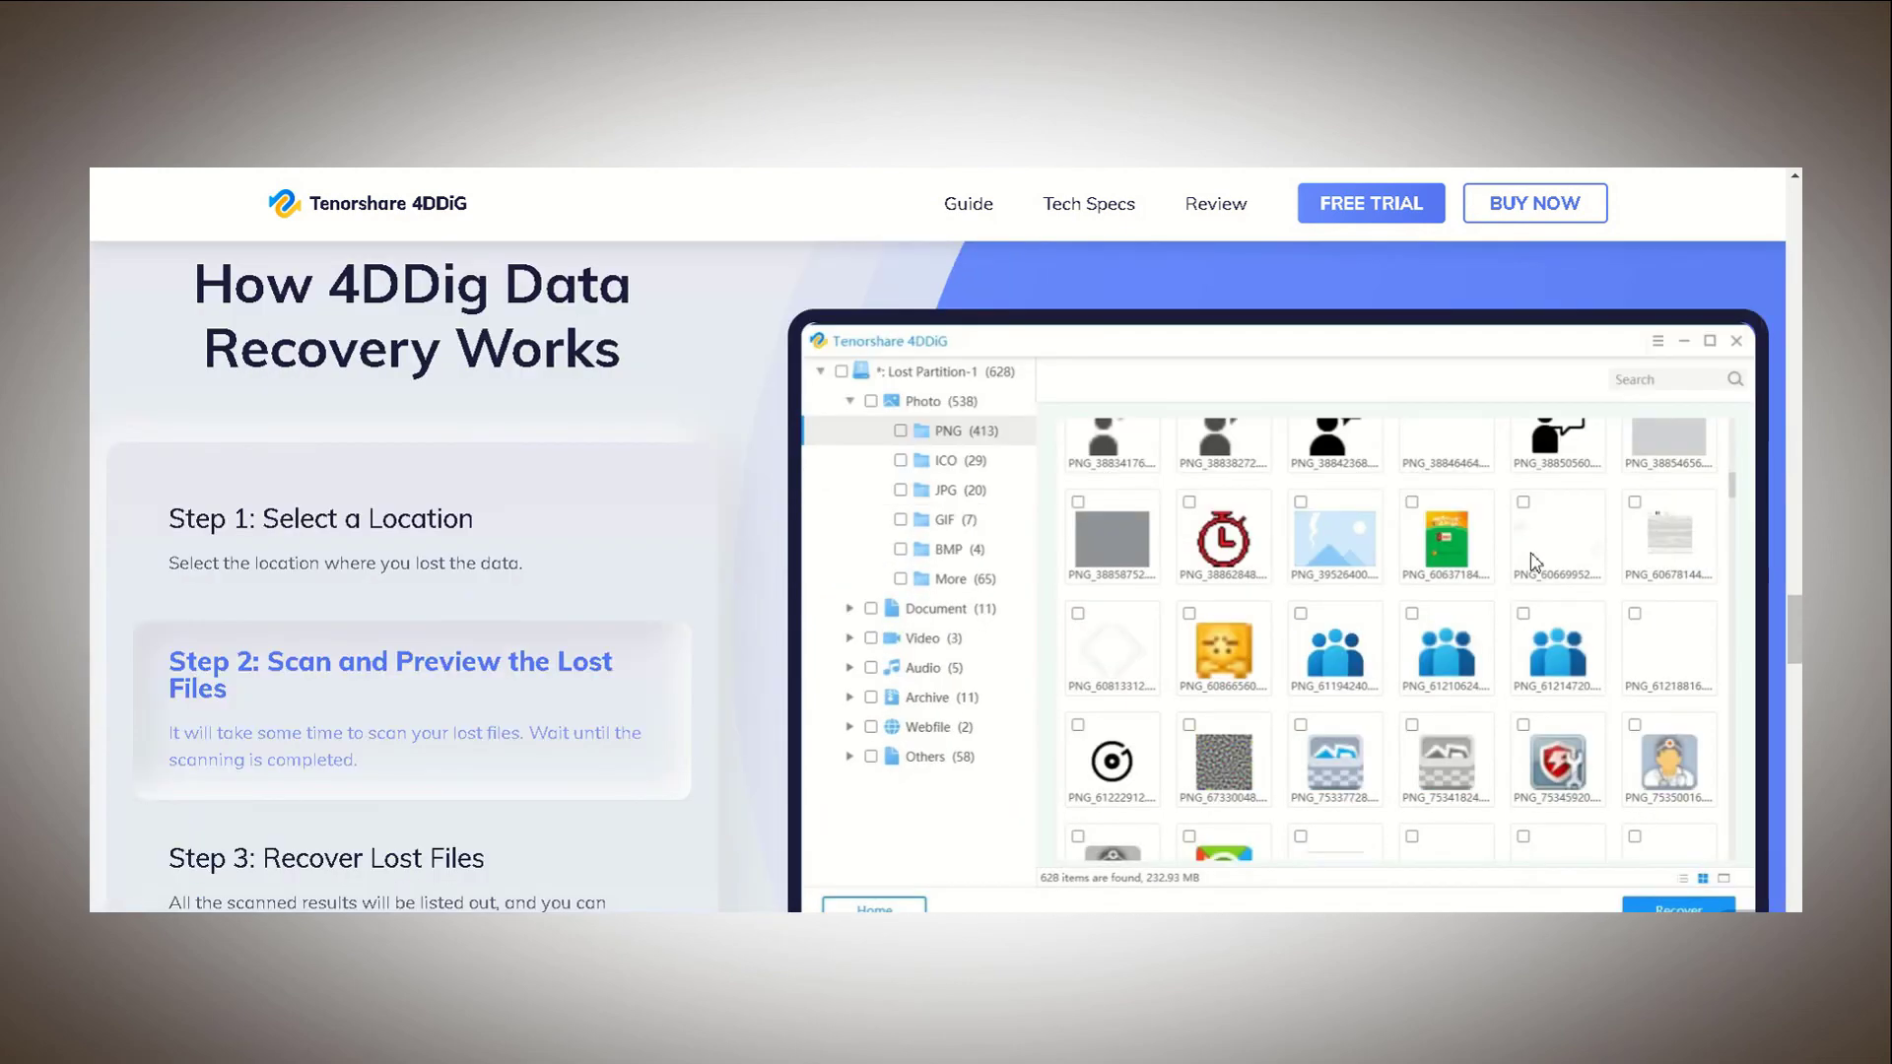
scroll(1536, 560, down, 4)
scroll(1534, 562, down, 6)
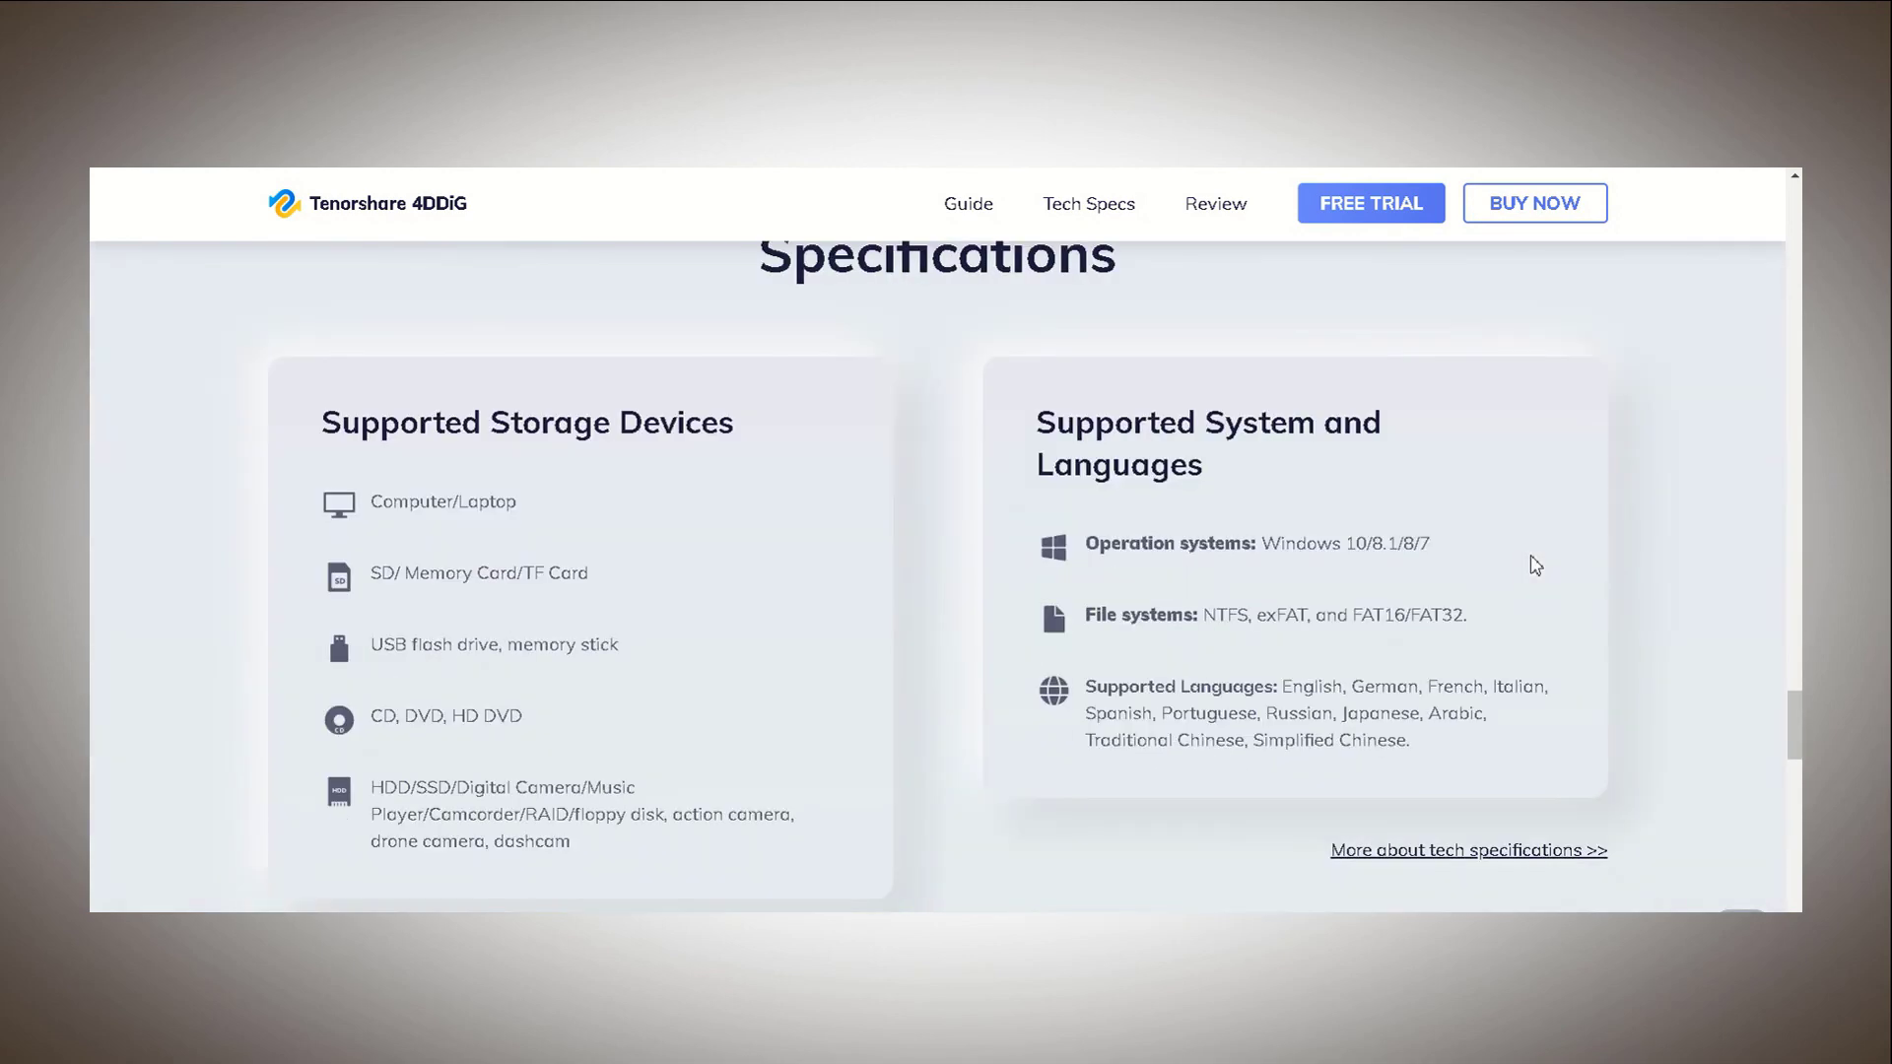
scroll(1535, 565, down, 7)
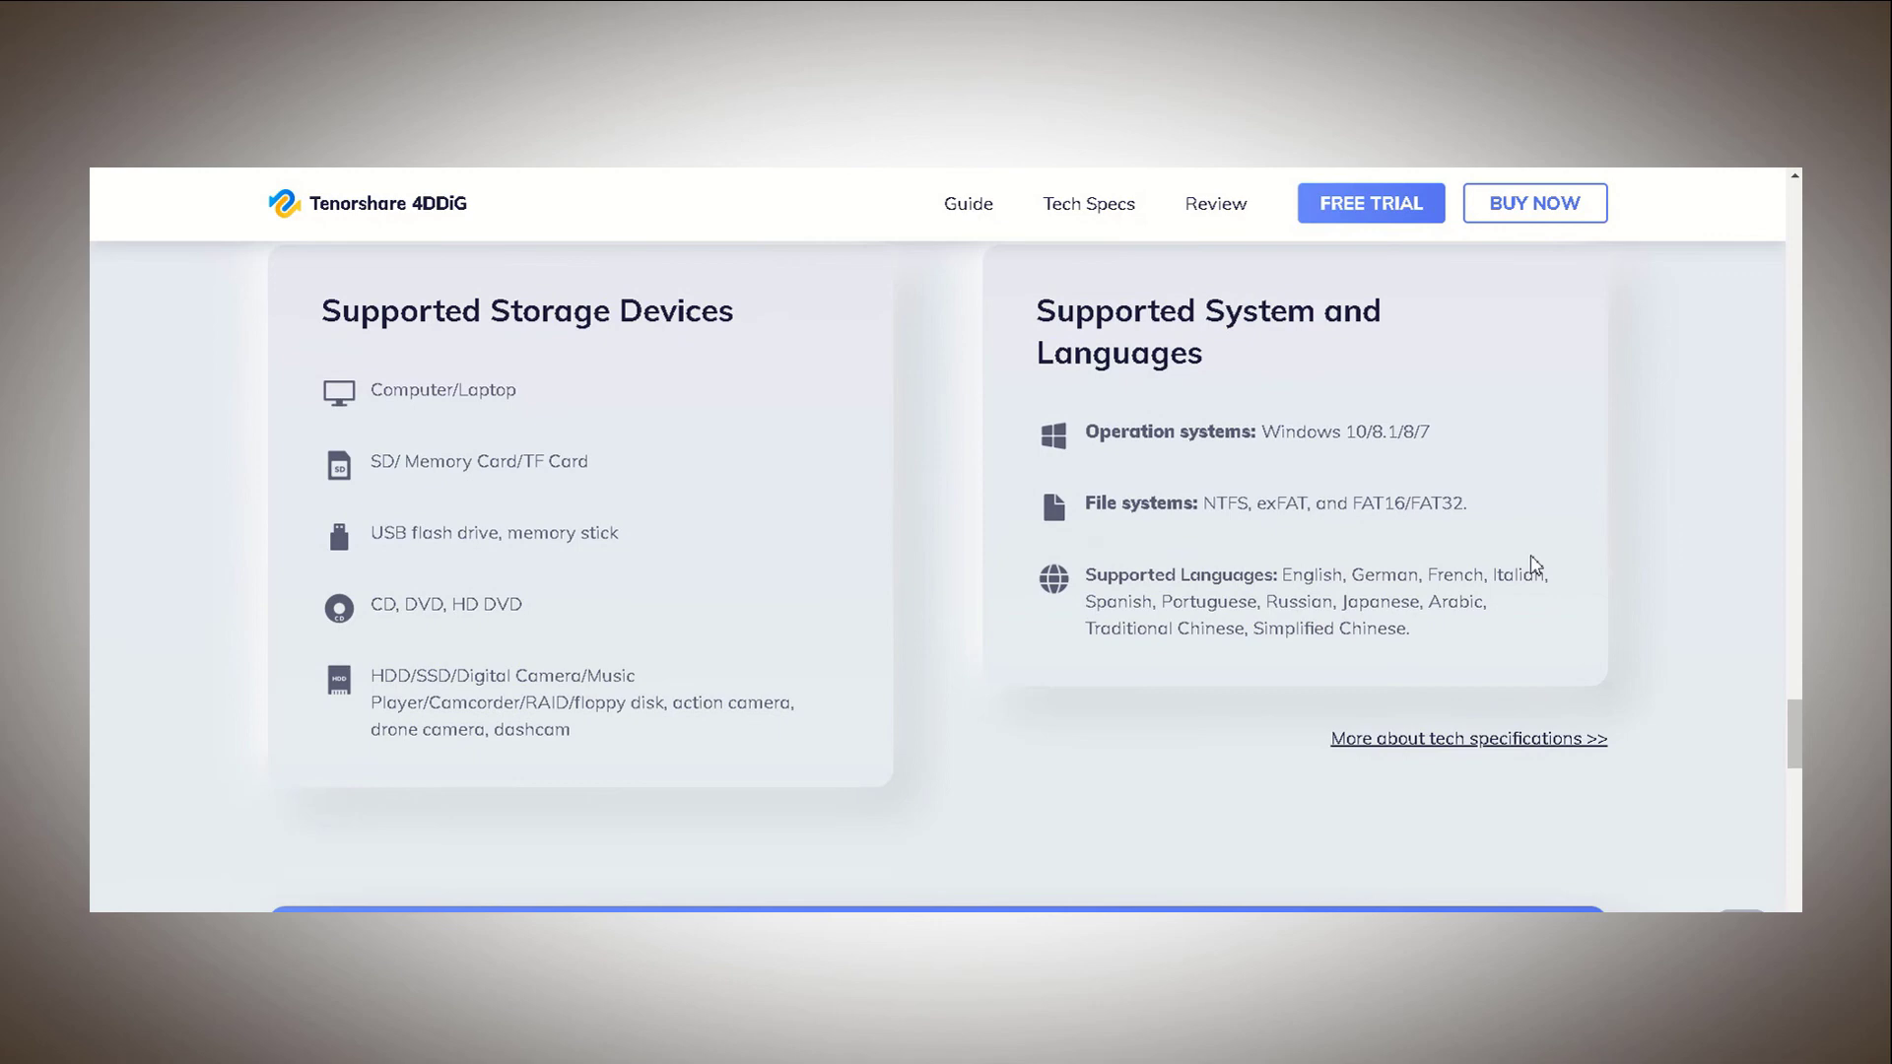
scroll(1534, 563, down, 10)
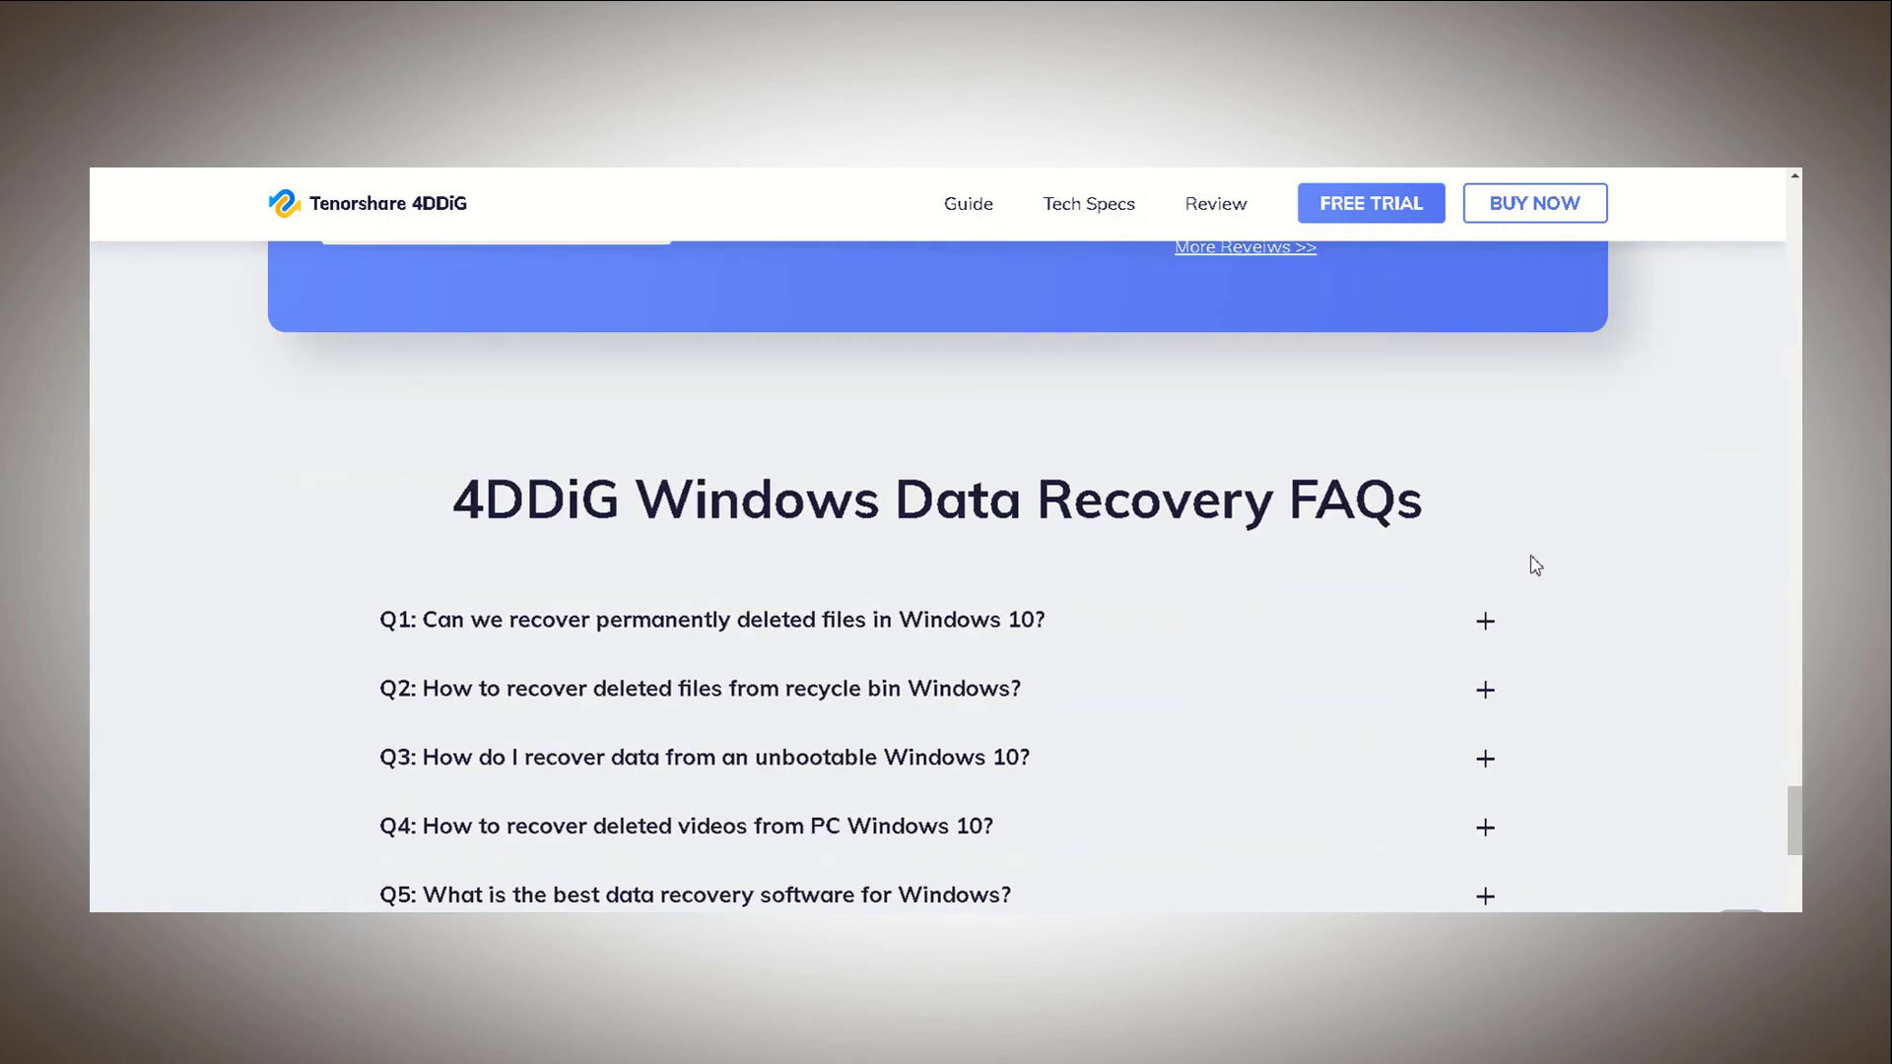